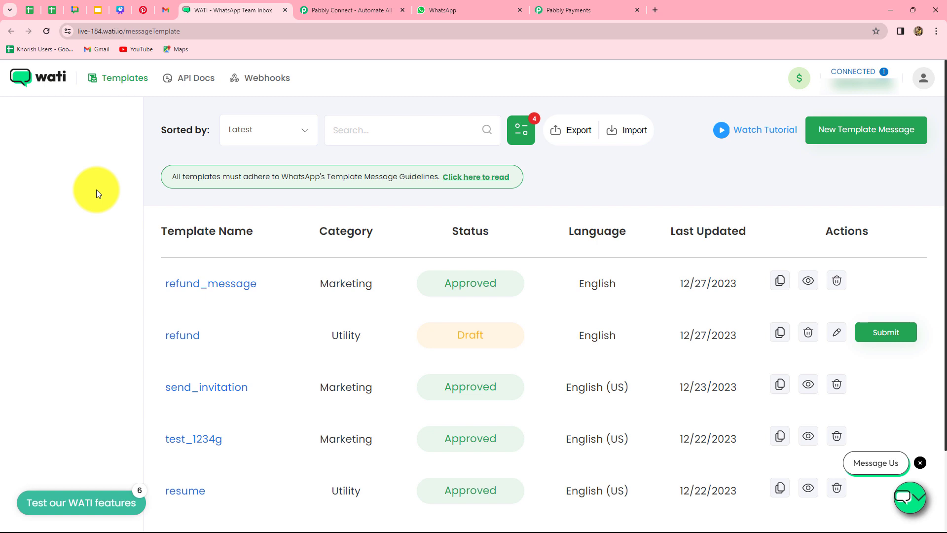
Sign in on the Pabbly Connect site and open the Connect dashboard (129933 tasks remaining).
{"action": "left_click", "coordinate": [574, 10]}
{"action": "left_click", "coordinate": [278, 13]}
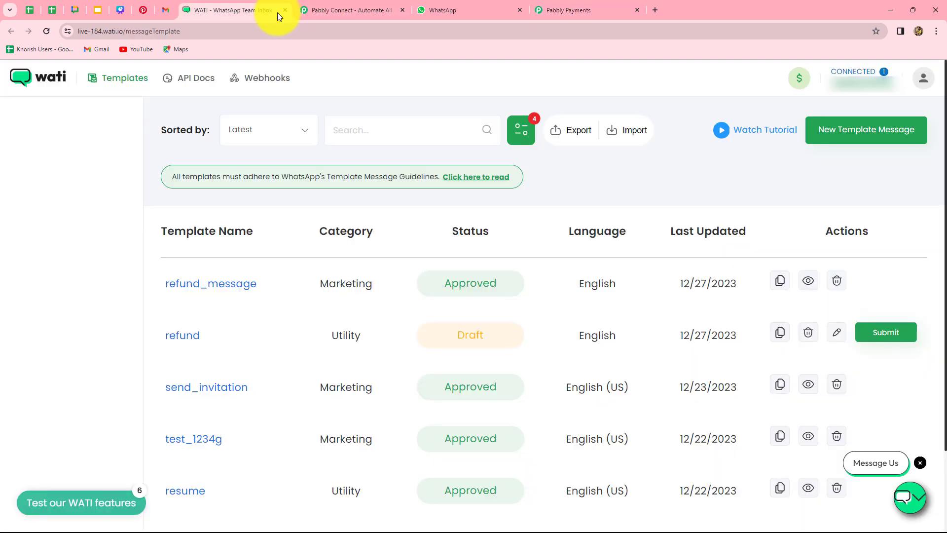
{"action": "left_click", "coordinate": [322, 10]}
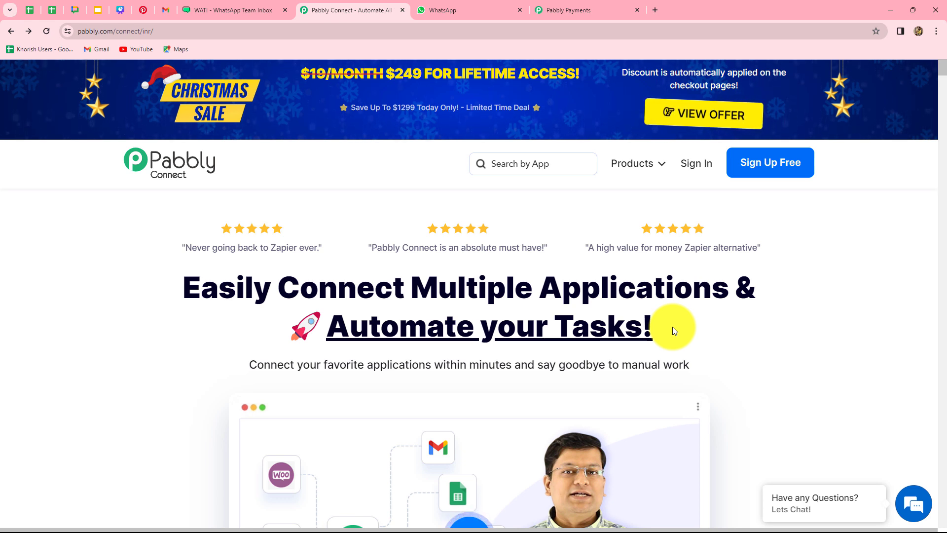
{"action": "left_click", "coordinate": [699, 166]}
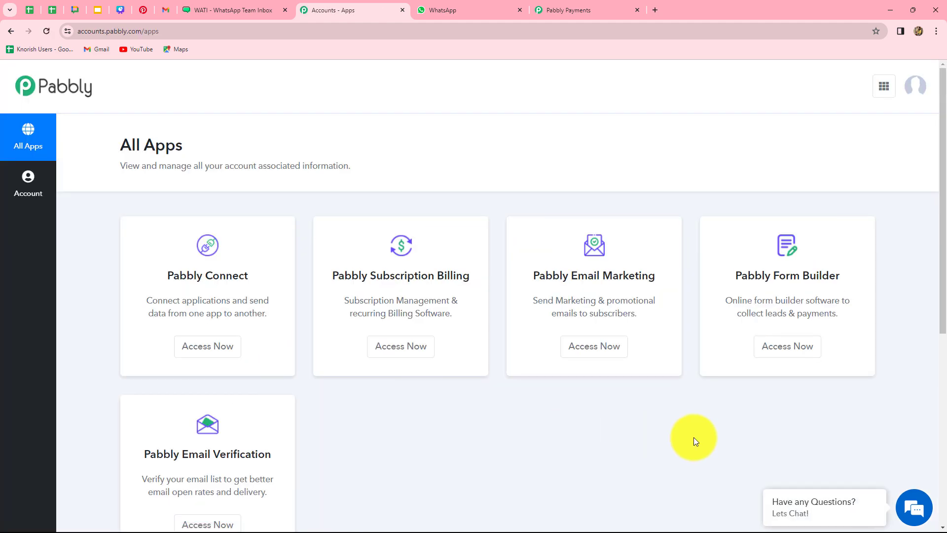
{"action": "left_click", "coordinate": [192, 351]}
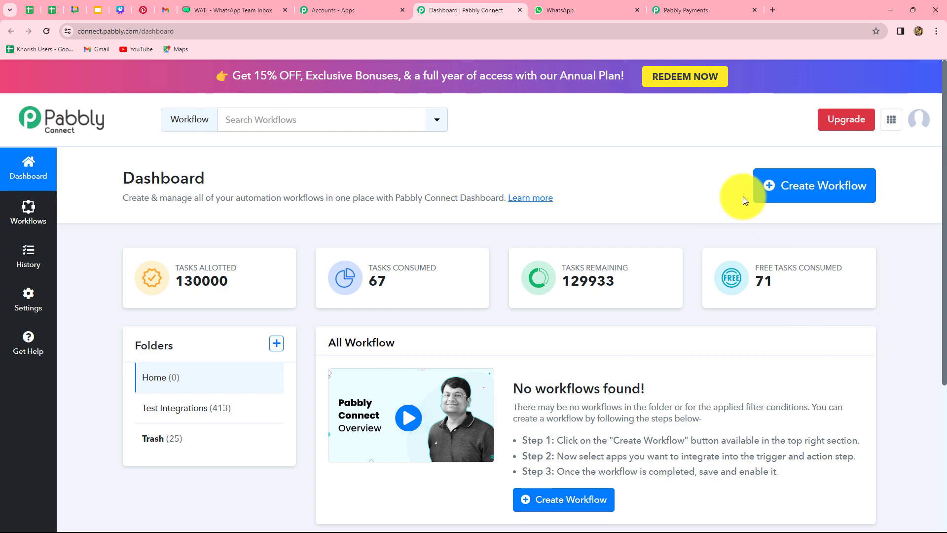
Create the workflow 'Send WhatsApp message for PSB Refund.' in the Test Integrations folder.
{"action": "left_click", "coordinate": [825, 200]}
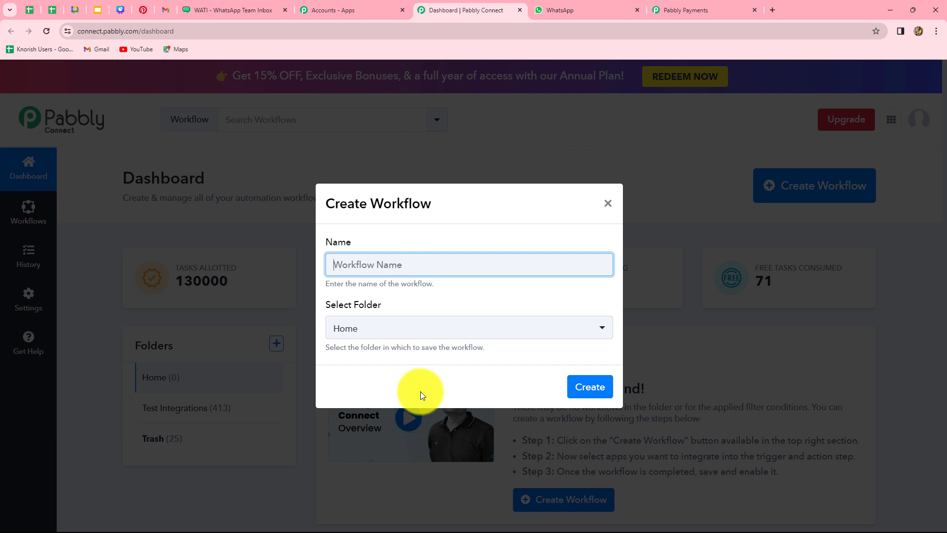
{"action": "type", "text": "Send WhatsApp message for PSB Refund."}
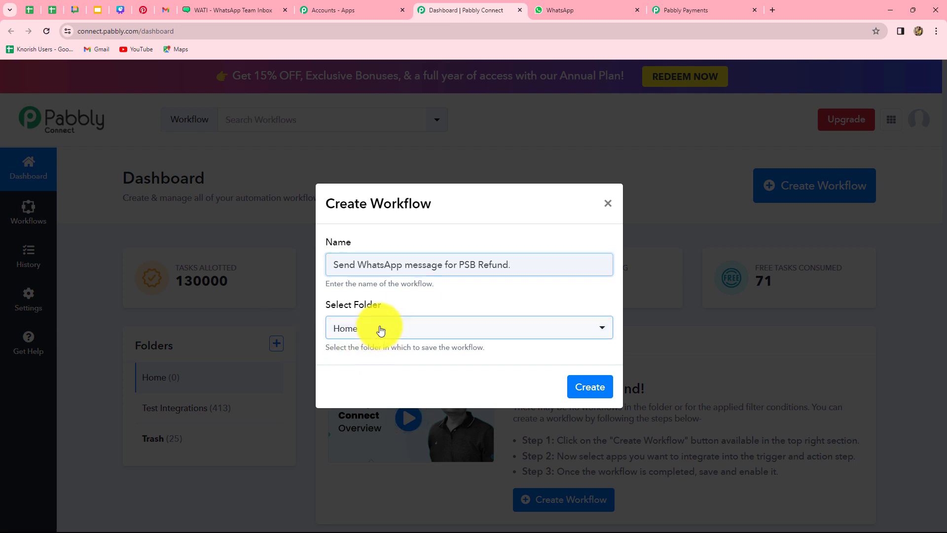
{"action": "left_click", "coordinate": [380, 329]}
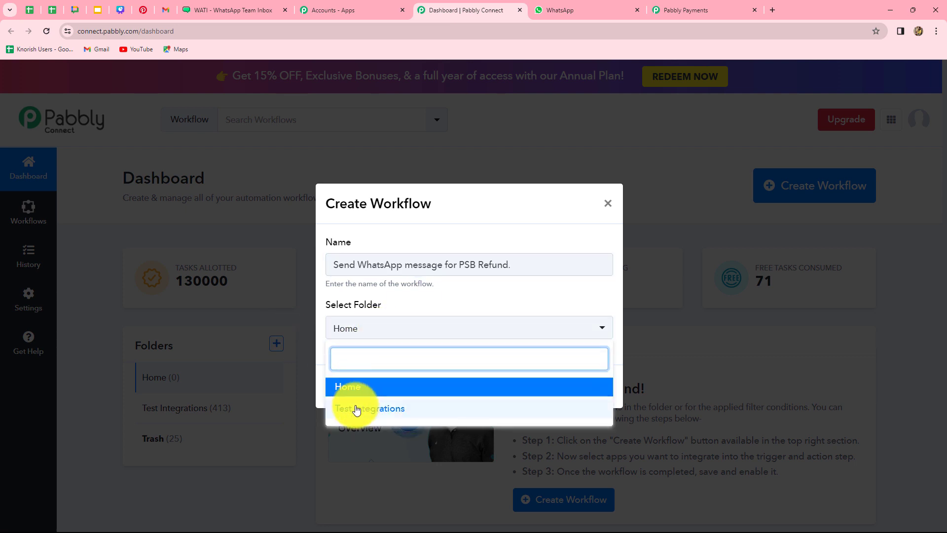
{"action": "left_click", "coordinate": [384, 408]}
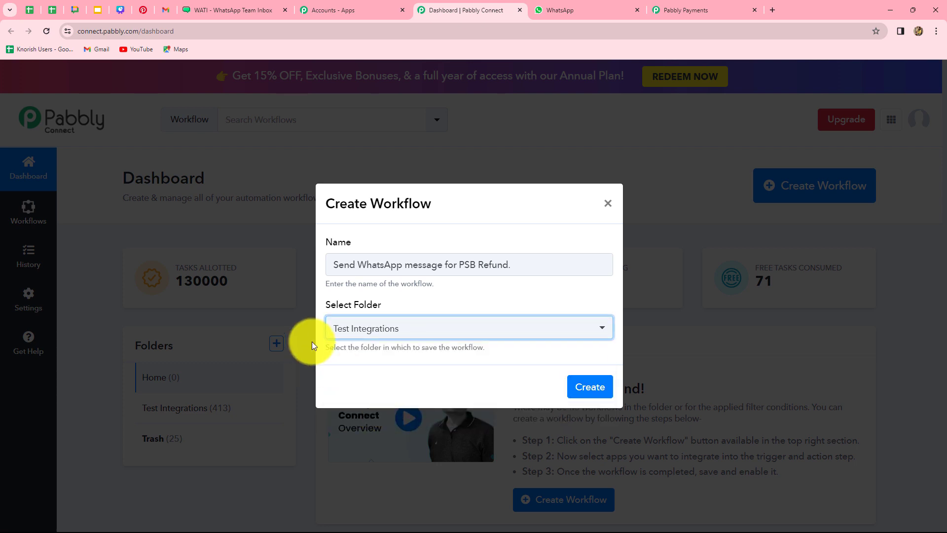
{"action": "left_click", "coordinate": [587, 392]}
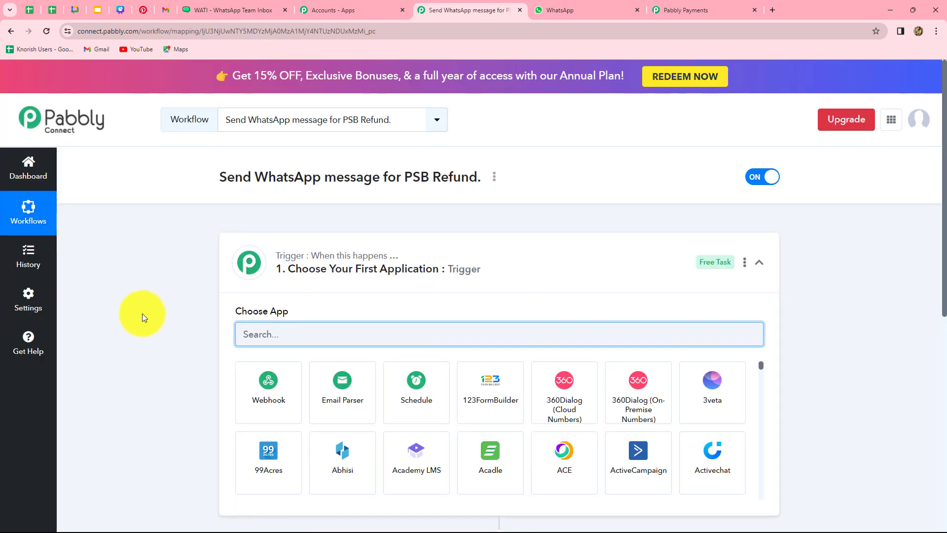
{"action": "scroll", "coordinate": [132, 353], "scroll_direction": "down", "scroll_amount": 5}
{"action": "scroll", "coordinate": [143, 354], "scroll_direction": "up", "scroll_amount": 3}
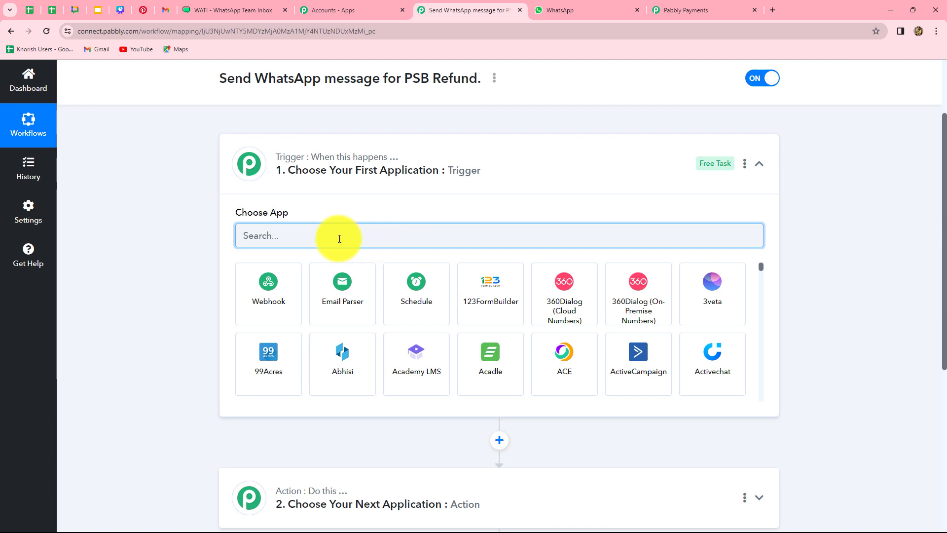
{"action": "scroll", "coordinate": [197, 383], "scroll_direction": "down", "scroll_amount": 2}
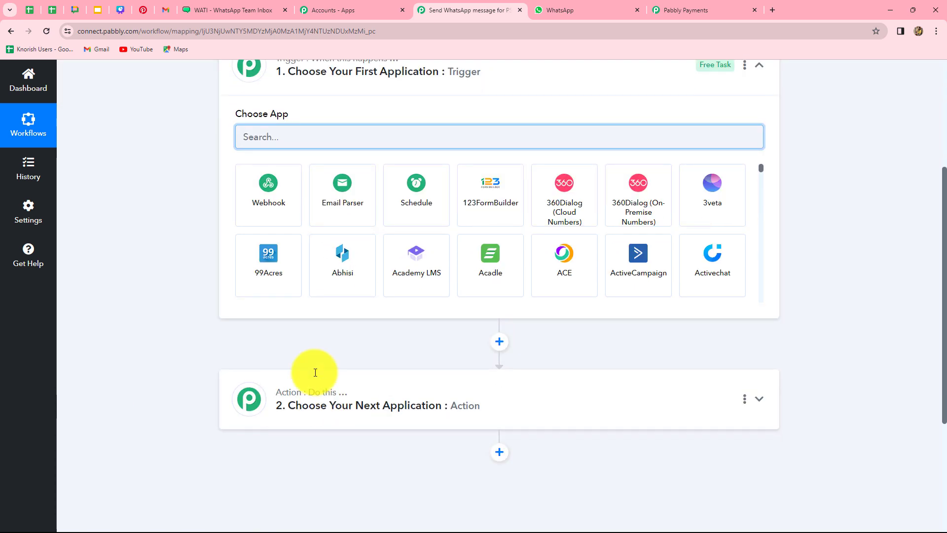
{"action": "scroll", "coordinate": [179, 385], "scroll_direction": "up", "scroll_amount": 2}
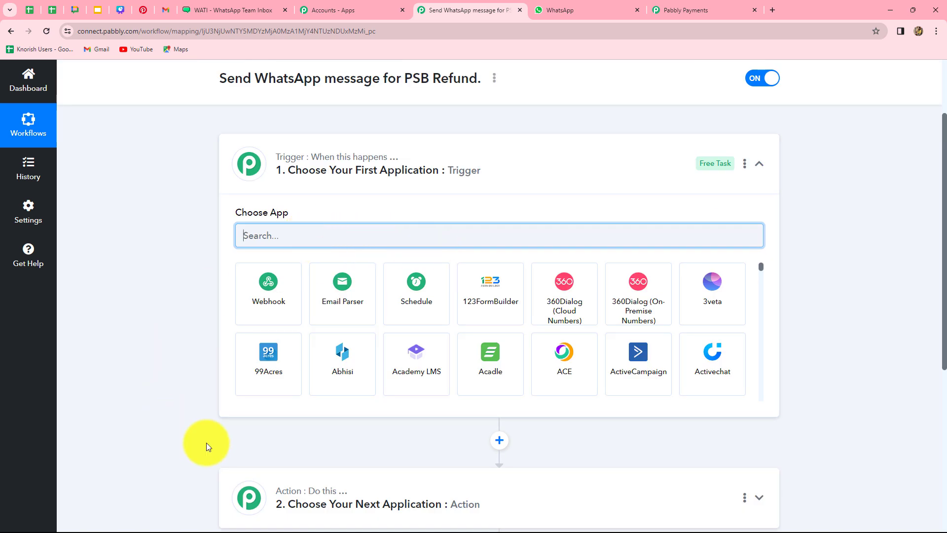
{"action": "scroll", "coordinate": [283, 393], "scroll_direction": "down", "scroll_amount": 5}
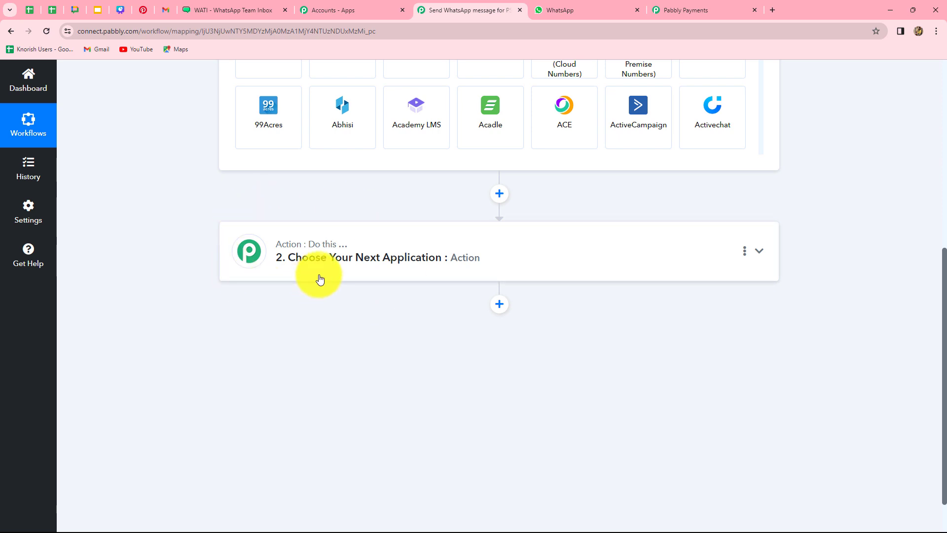
{"action": "scroll", "coordinate": [208, 326], "scroll_direction": "up", "scroll_amount": 5}
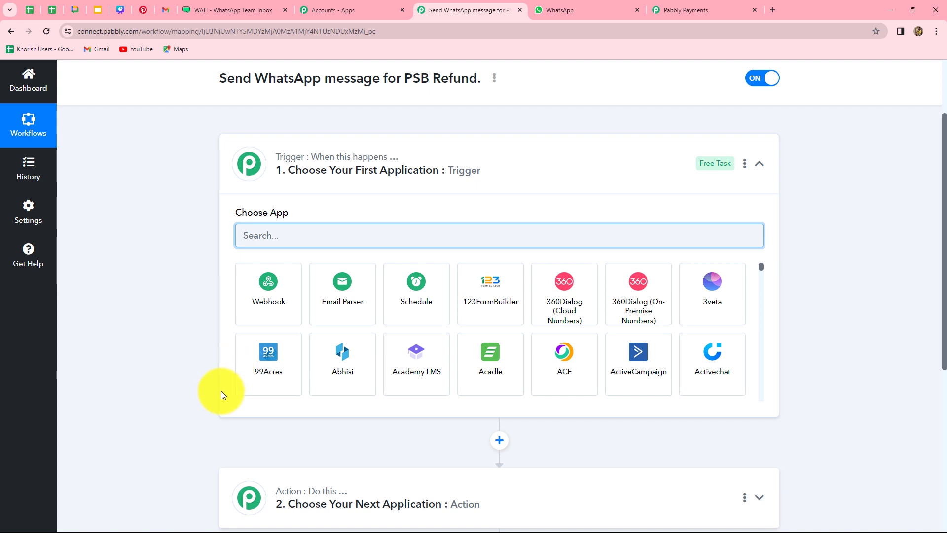
{"action": "scroll", "coordinate": [221, 392], "scroll_direction": "down", "scroll_amount": 3}
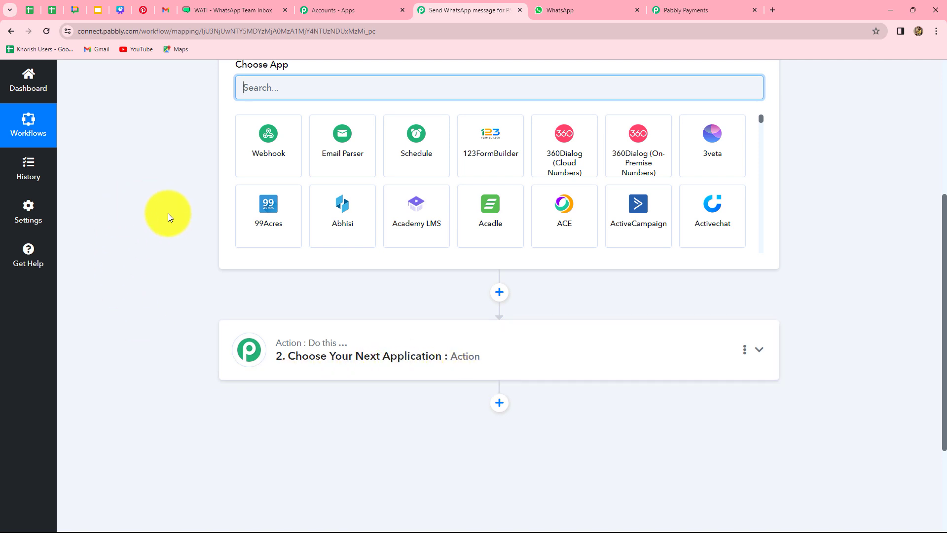
{"action": "scroll", "coordinate": [179, 244], "scroll_direction": "up", "scroll_amount": 3}
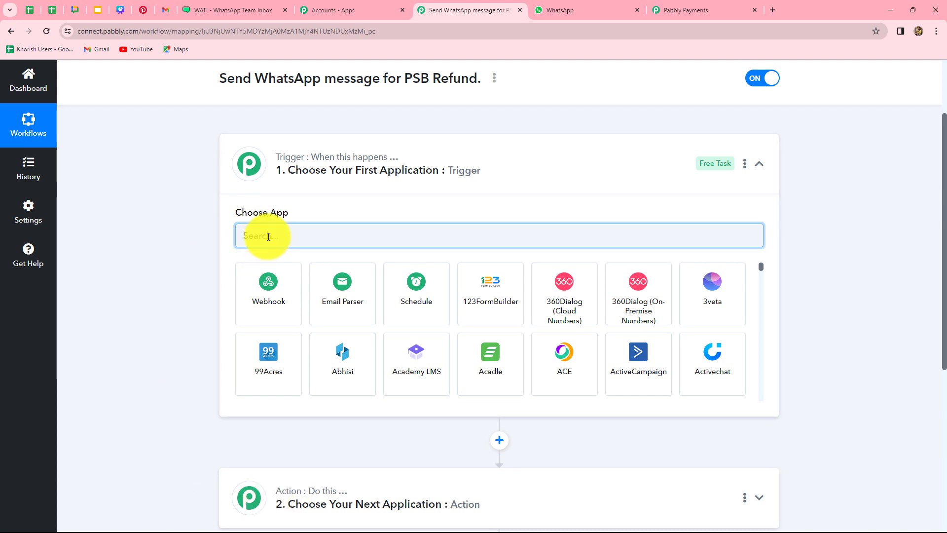
Choose Pabbly Subscription Billing as the trigger app with the Payment Refund event.
{"action": "type", "text": "Pabb"}
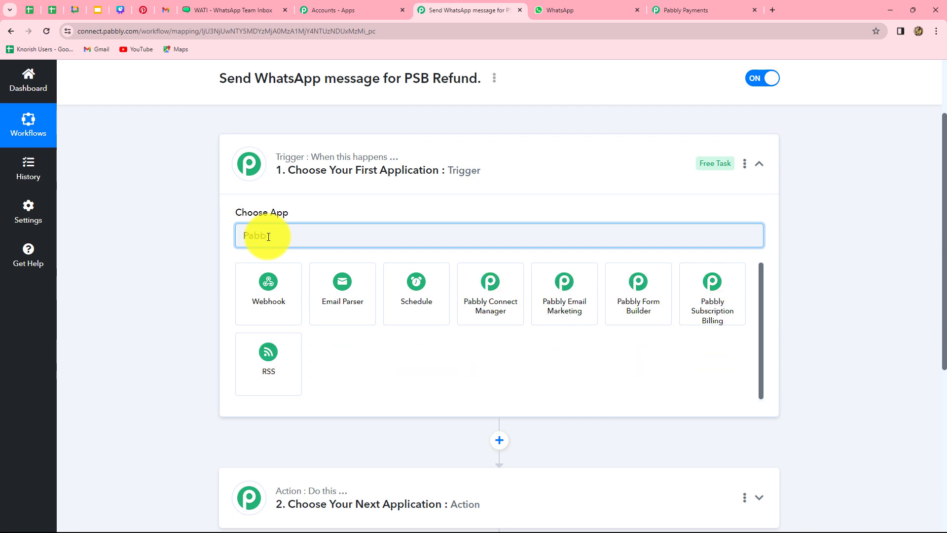
{"action": "left_click", "coordinate": [737, 315]}
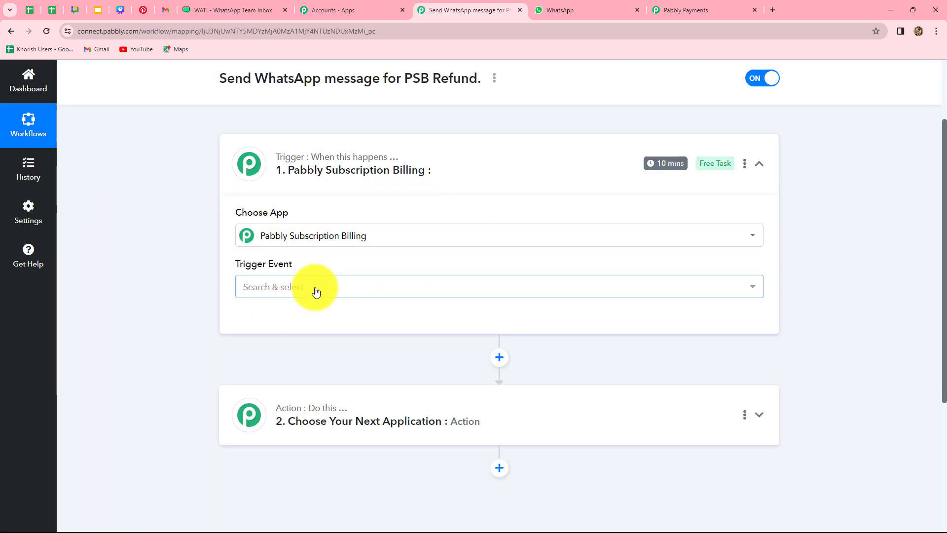
{"action": "left_click", "coordinate": [316, 291]}
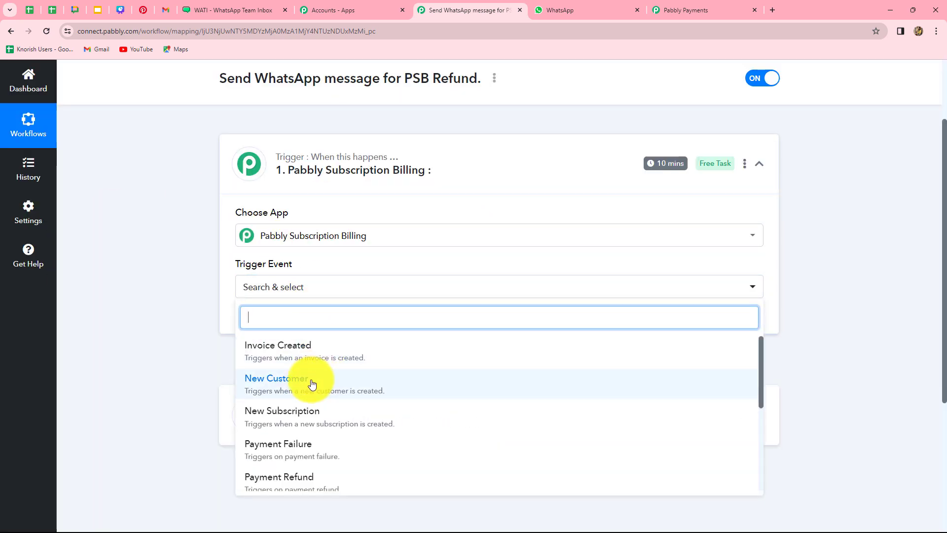
{"action": "scroll", "coordinate": [313, 384], "scroll_direction": "down", "scroll_amount": 5}
{"action": "scroll", "coordinate": [305, 407], "scroll_direction": "up", "scroll_amount": 5}
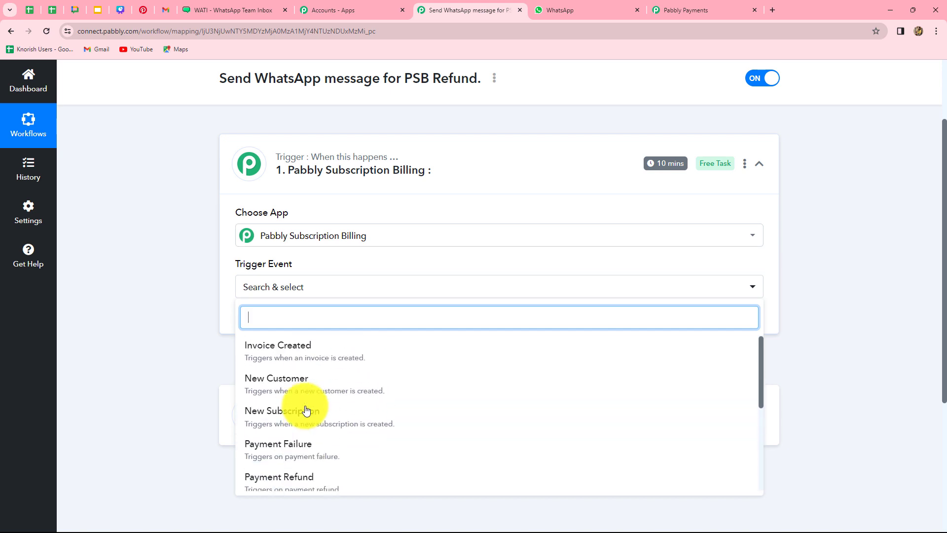
{"action": "scroll", "coordinate": [260, 402], "scroll_direction": "down", "scroll_amount": 2}
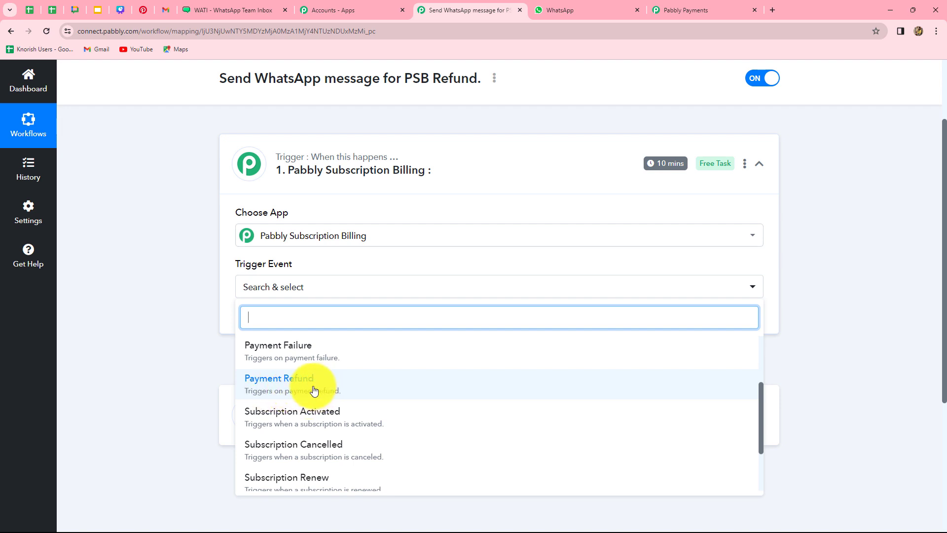
{"action": "left_click", "coordinate": [277, 386]}
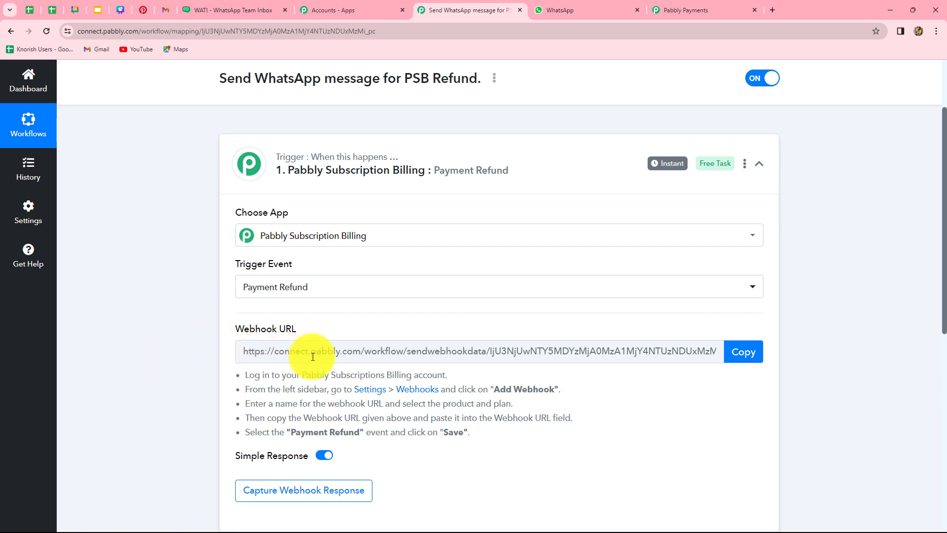
Copy the Payment Refund trigger's webhook URL and go to the Subscription Billing dashboard.
{"action": "left_click_drag", "start_coordinate": [273, 376], "coordinate": [469, 442]}
{"action": "left_click", "coordinate": [464, 442]}
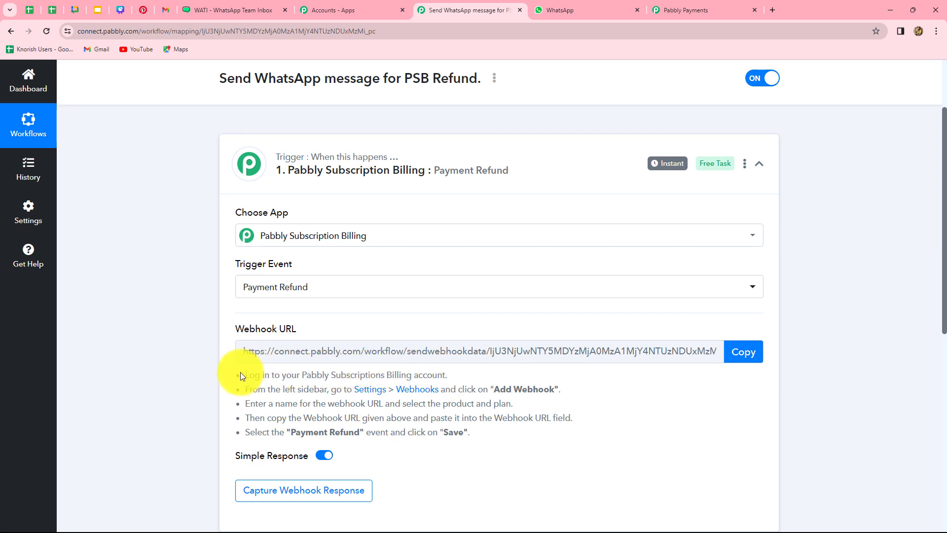
{"action": "left_click", "coordinate": [738, 355]}
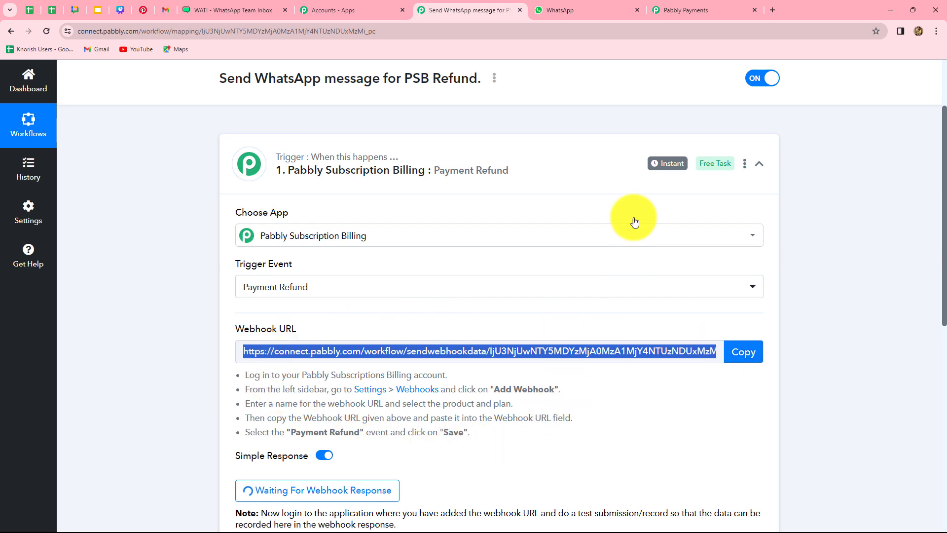
{"action": "left_click", "coordinate": [676, 12]}
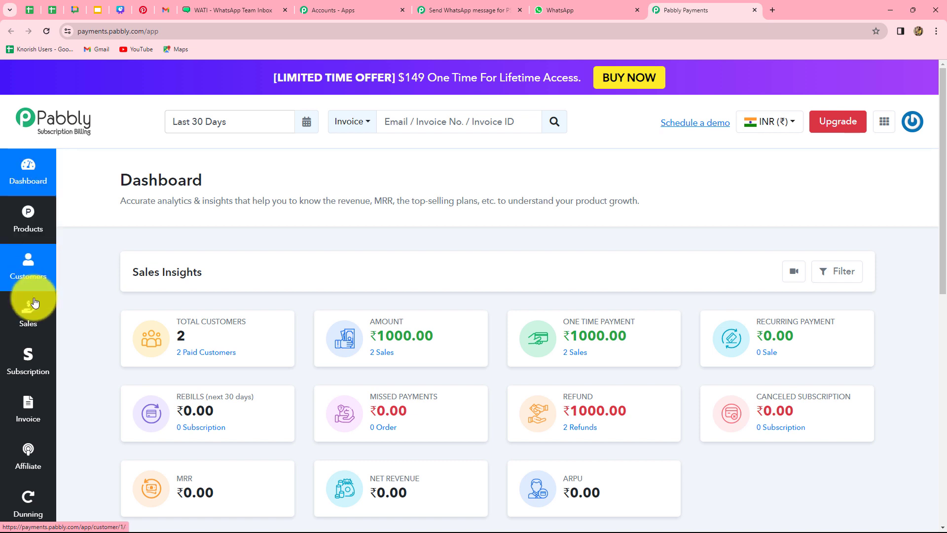
Go to the Subscription Billing webhook settings and start adding a new webhook.
{"action": "scroll", "coordinate": [28, 445], "scroll_direction": "down", "scroll_amount": 1}
{"action": "scroll", "coordinate": [28, 446], "scroll_direction": "down", "scroll_amount": 3}
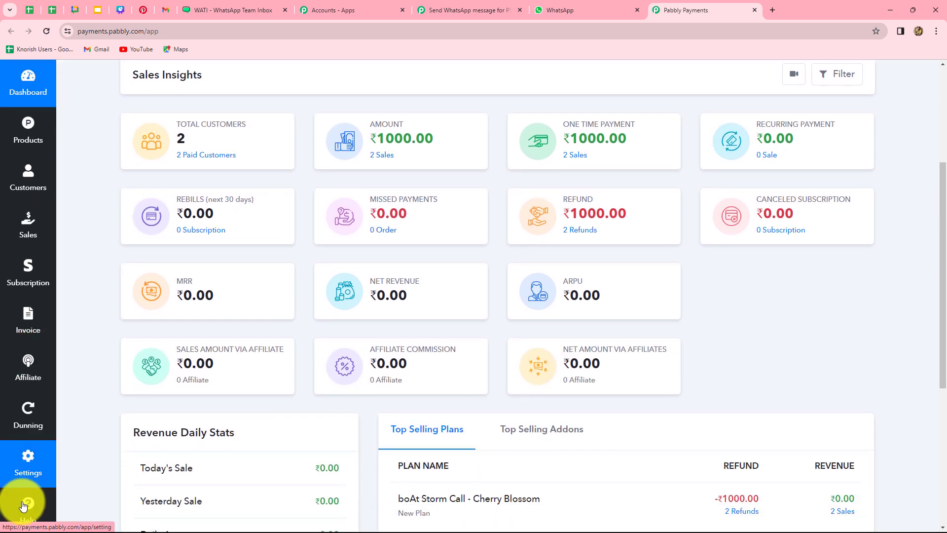
{"action": "left_click", "coordinate": [27, 461]}
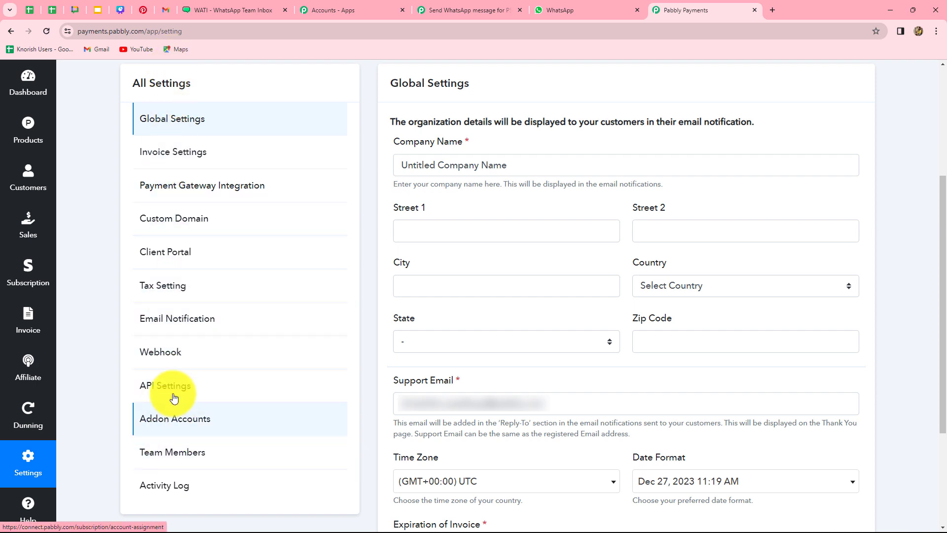
{"action": "left_click", "coordinate": [169, 354]}
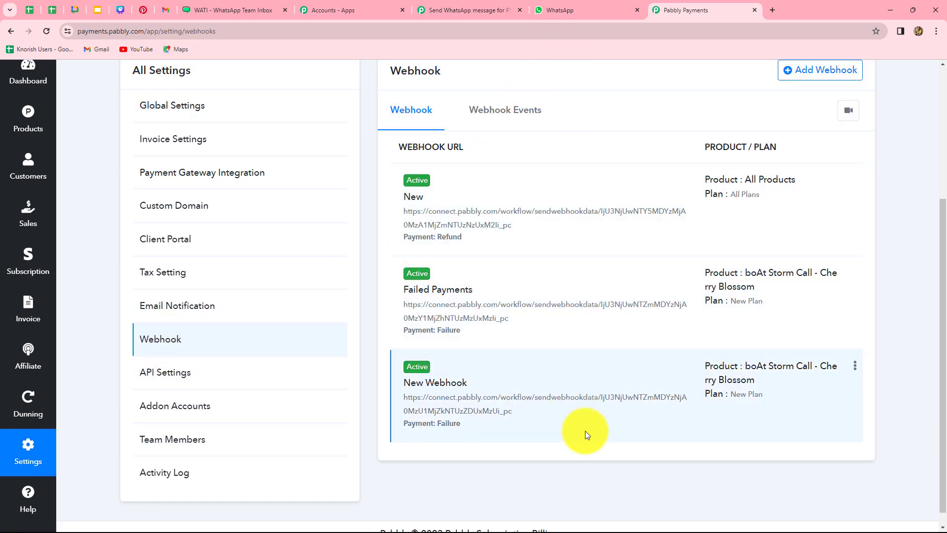
{"action": "scroll", "coordinate": [613, 473], "scroll_direction": "up", "scroll_amount": 2}
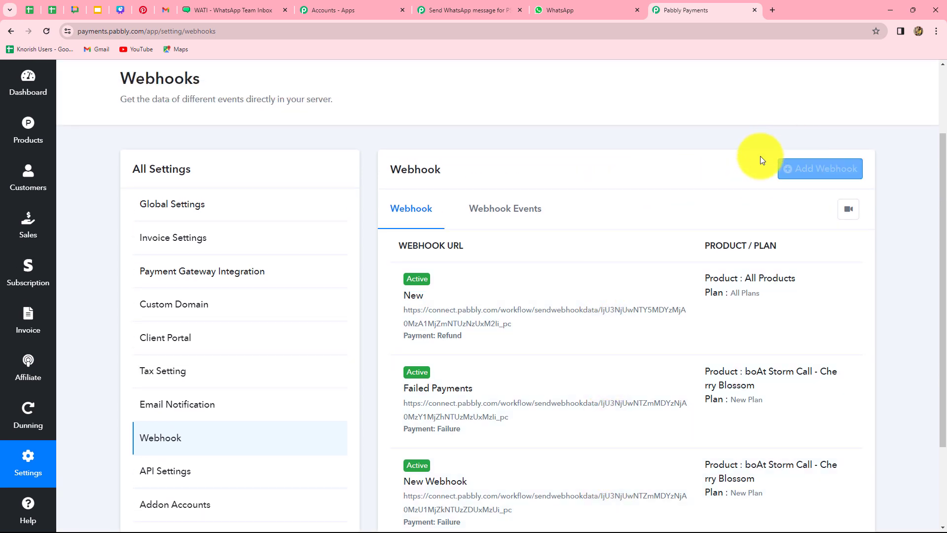
{"action": "left_click", "coordinate": [834, 172]}
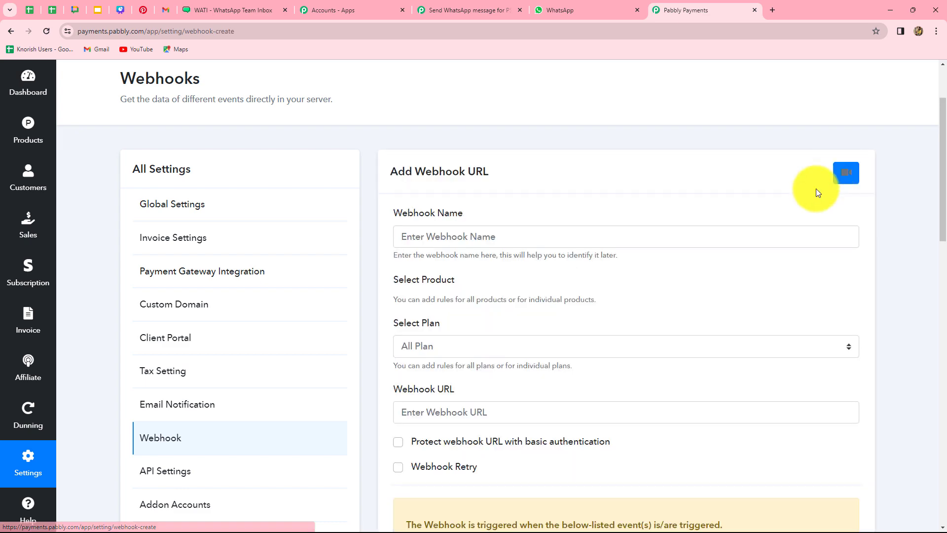
{"action": "scroll", "coordinate": [636, 374], "scroll_direction": "down", "scroll_amount": 8}
{"action": "scroll", "coordinate": [636, 374], "scroll_direction": "up", "scroll_amount": 10}
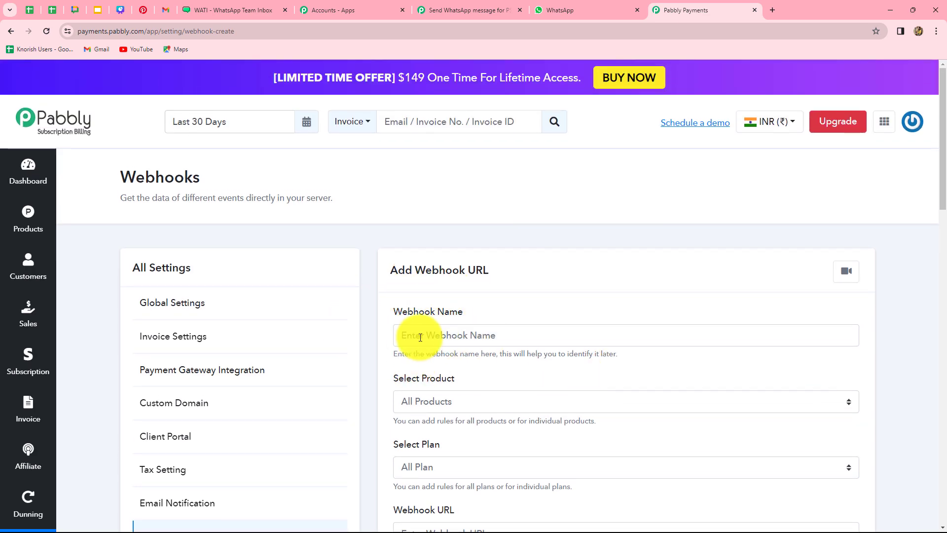
Name the webhook 'Refund', keeping All Products and All Plan.
{"action": "left_click", "coordinate": [479, 336]}
{"action": "type", "text": "Refund"}
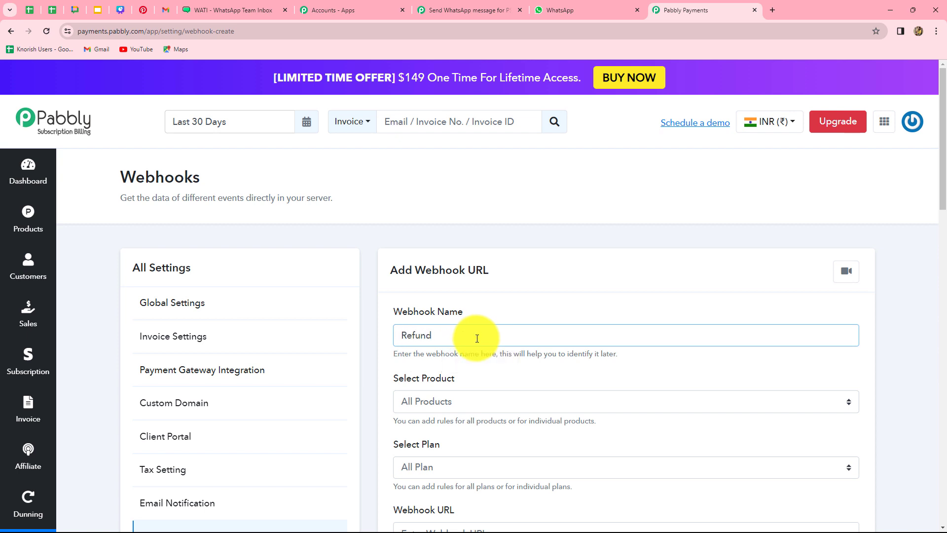
{"action": "scroll", "coordinate": [476, 339], "scroll_direction": "down", "scroll_amount": 1}
{"action": "left_click", "coordinate": [464, 343]}
{"action": "scroll", "coordinate": [463, 340], "scroll_direction": "down", "scroll_amount": 2}
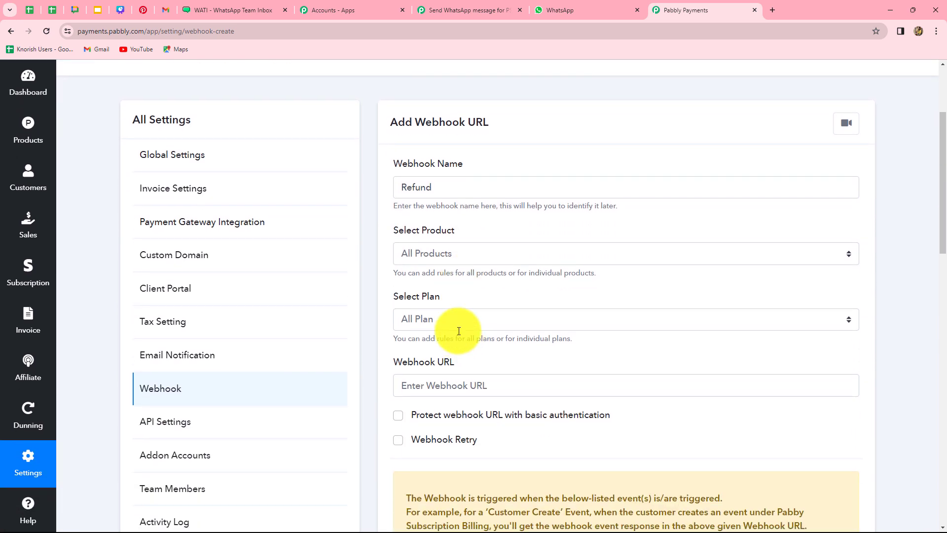
{"action": "left_click", "coordinate": [453, 259]}
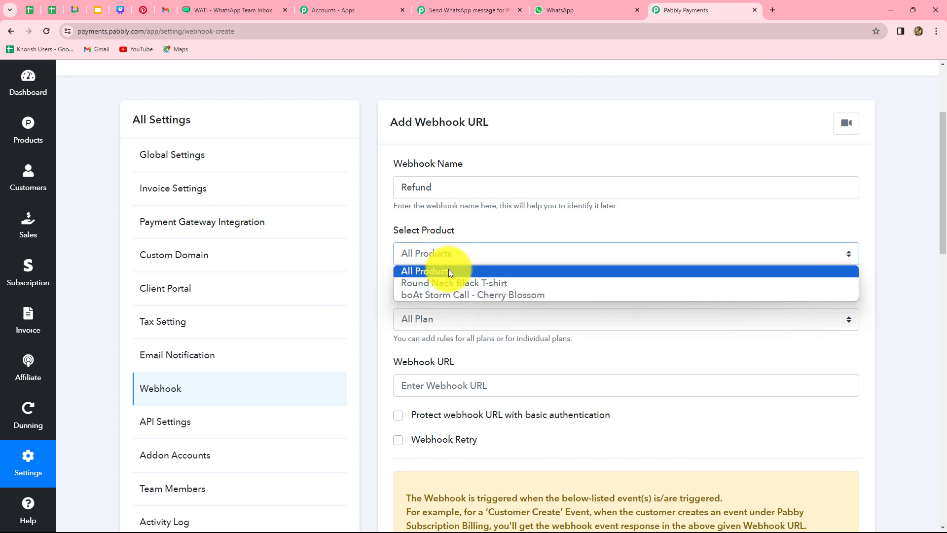
{"action": "left_click", "coordinate": [440, 269]}
{"action": "left_click", "coordinate": [442, 259]}
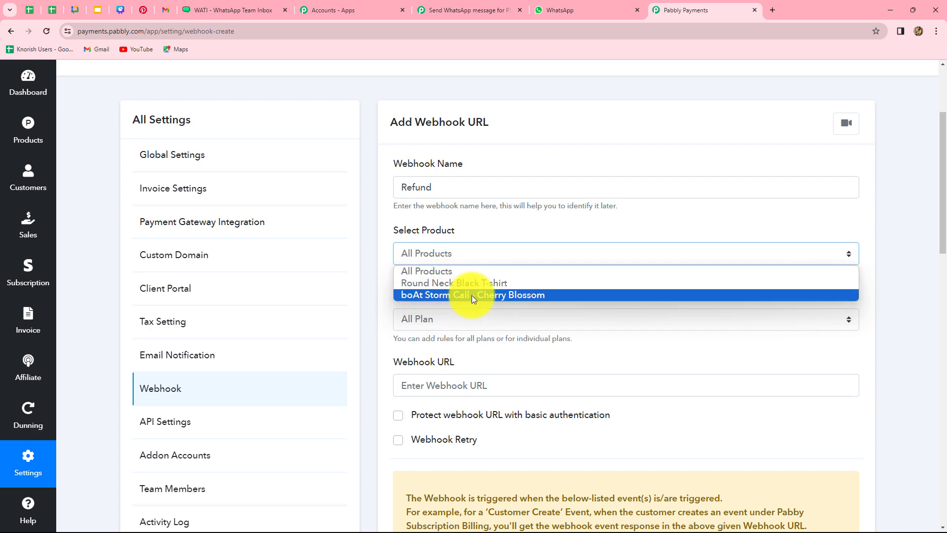
{"action": "left_click", "coordinate": [387, 298]}
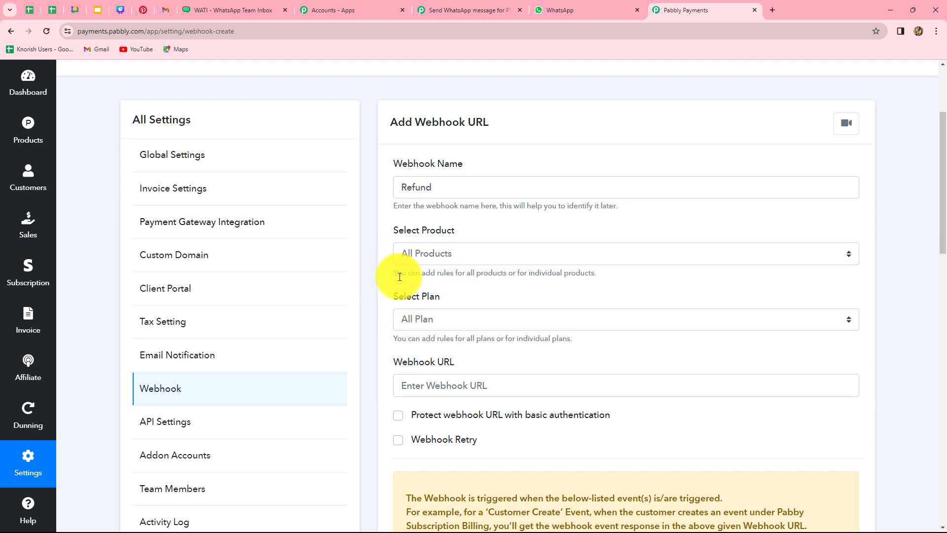
{"action": "scroll", "coordinate": [399, 274], "scroll_direction": "down", "scroll_amount": 1}
{"action": "left_click", "coordinate": [466, 206]}
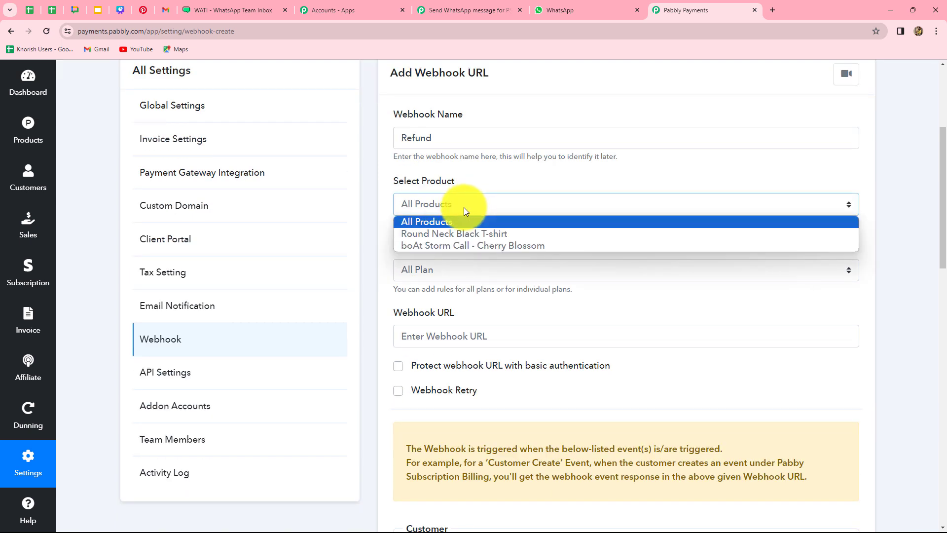
{"action": "left_click", "coordinate": [377, 261]}
{"action": "left_click", "coordinate": [447, 269]}
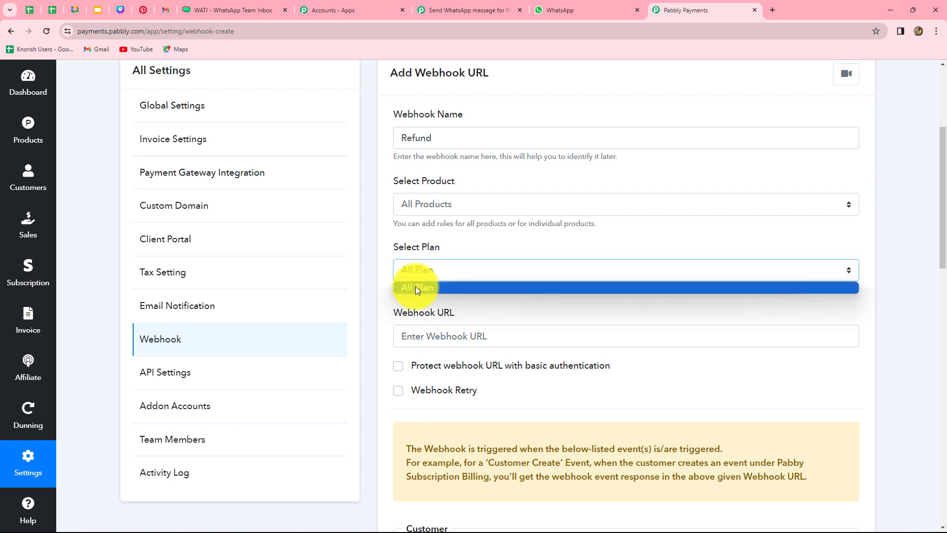
{"action": "left_click", "coordinate": [425, 287]}
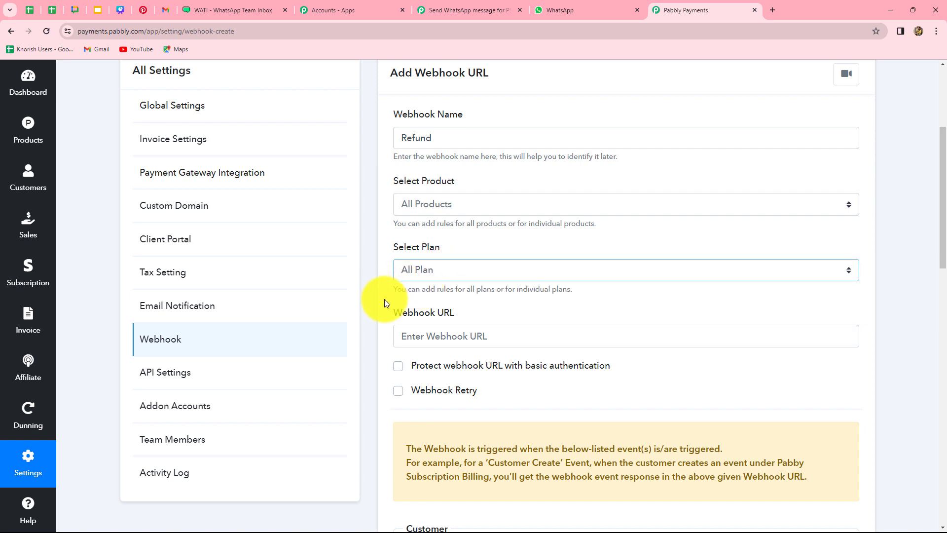
Paste the workflow's webhook URL, tick Payment Refund, and save the webhook.
{"action": "scroll", "coordinate": [384, 299], "scroll_direction": "down", "scroll_amount": 3}
{"action": "left_click", "coordinate": [438, 190]}
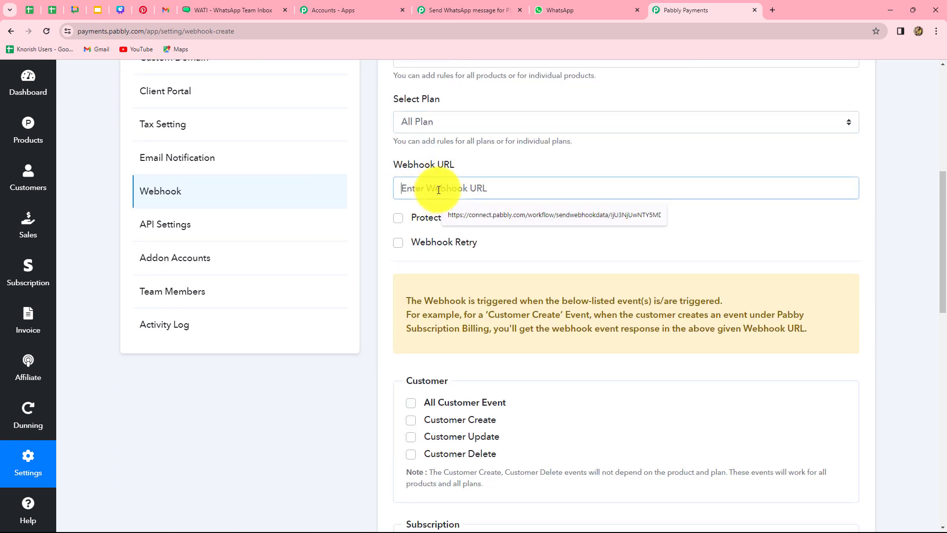
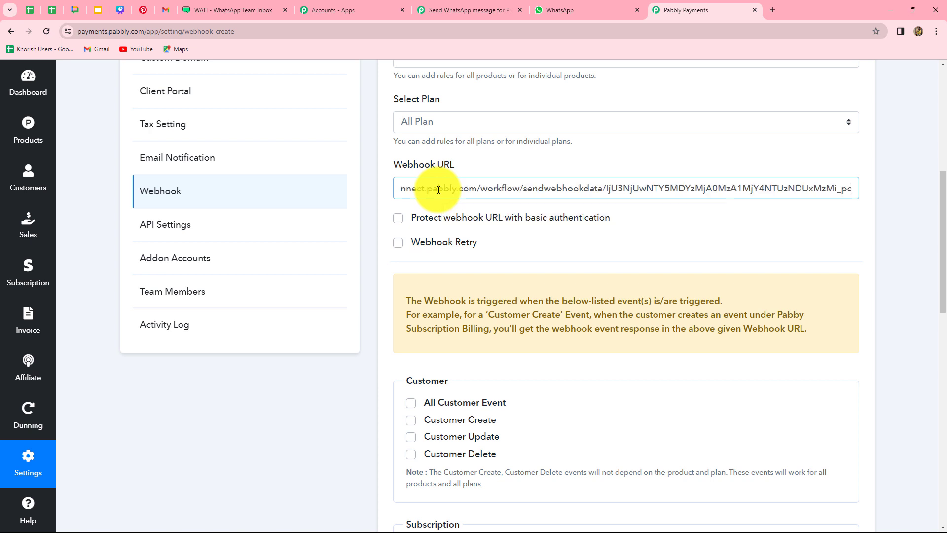
{"action": "scroll", "coordinate": [433, 242], "scroll_direction": "down", "scroll_amount": 6}
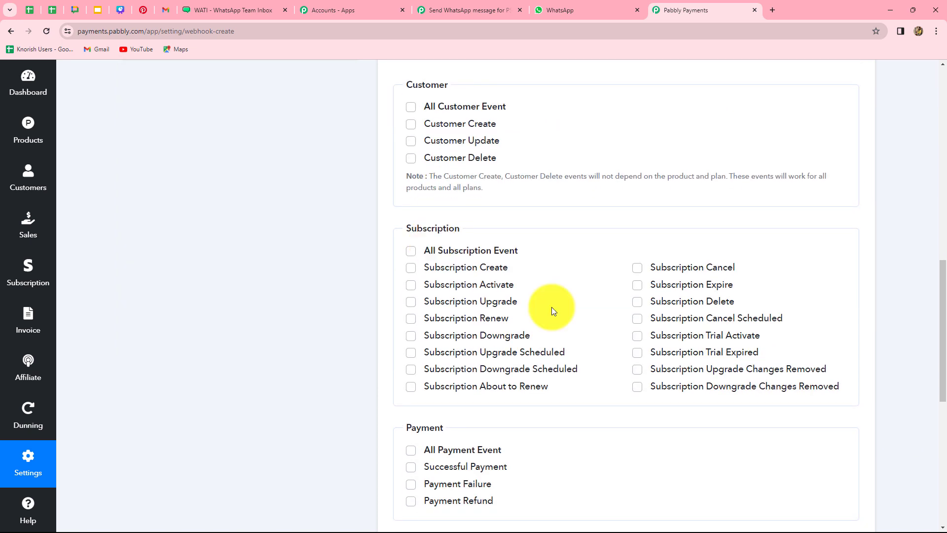
{"action": "left_click", "coordinate": [457, 6]}
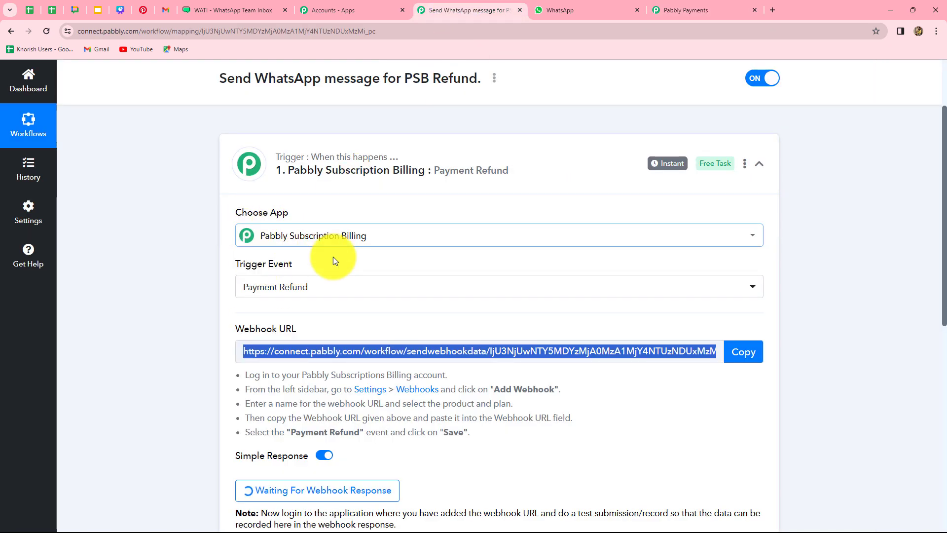
{"action": "left_click", "coordinate": [677, 9]}
{"action": "scroll", "coordinate": [534, 302], "scroll_direction": "down", "scroll_amount": 3}
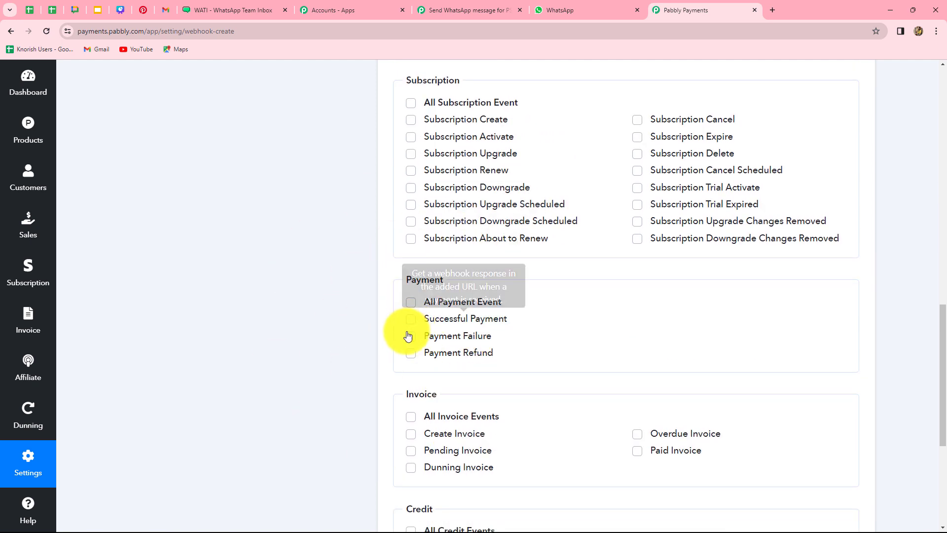
{"action": "left_click", "coordinate": [411, 356]}
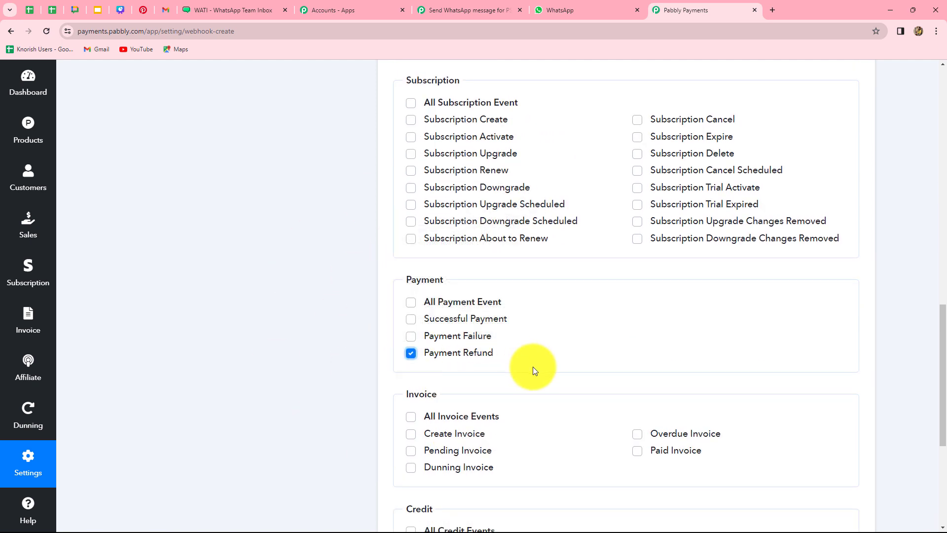
{"action": "scroll", "coordinate": [535, 370], "scroll_direction": "down", "scroll_amount": 5}
{"action": "left_click", "coordinate": [406, 467]}
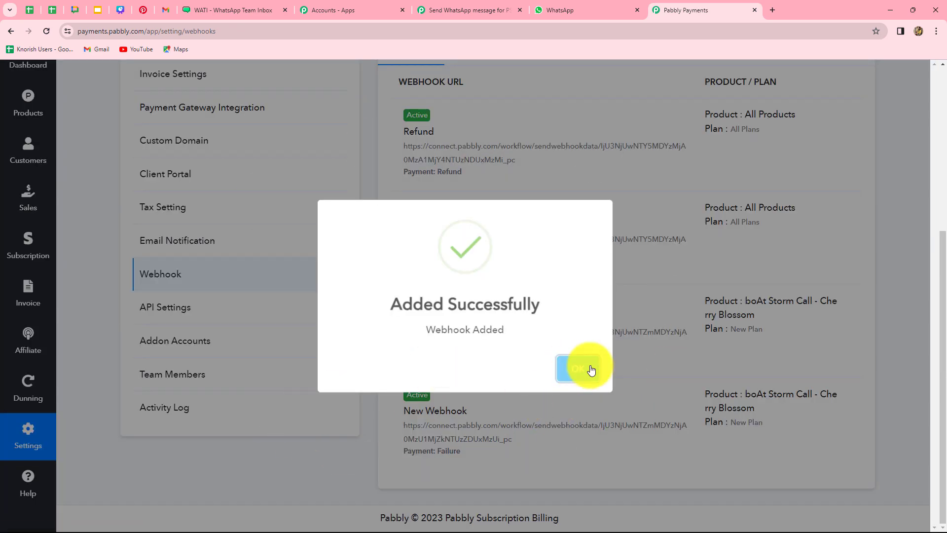
{"action": "left_click", "coordinate": [587, 370]}
{"action": "scroll", "coordinate": [587, 370], "scroll_direction": "up", "scroll_amount": 5}
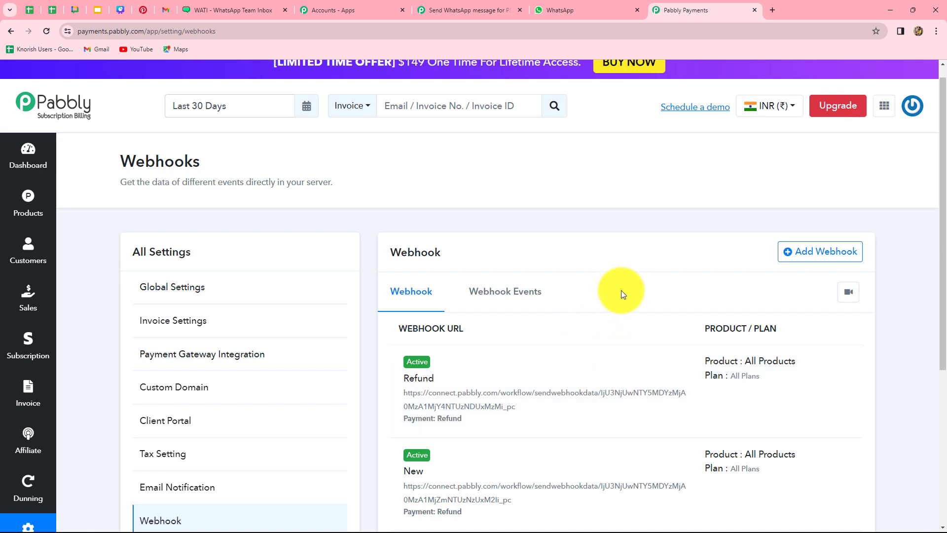
Re-capture the trigger's webhook response in Pabbly Connect, then return to the billing webhooks page.
{"action": "left_click", "coordinate": [463, 10]}
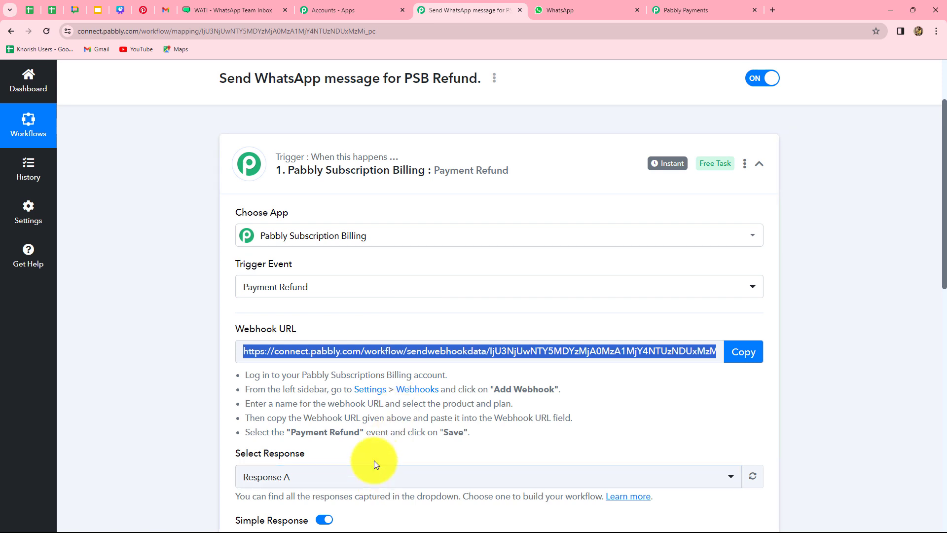
{"action": "scroll", "coordinate": [389, 376], "scroll_direction": "down", "scroll_amount": 5}
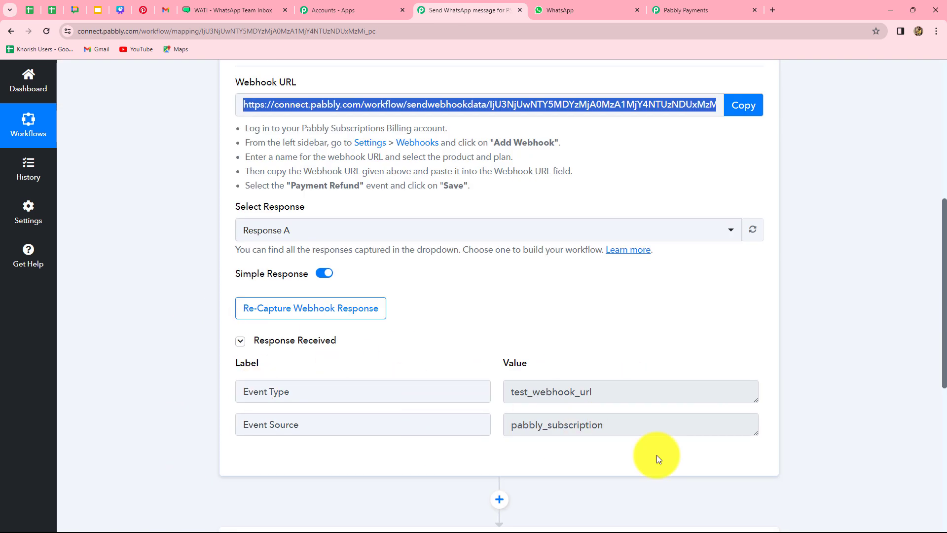
{"action": "left_click", "coordinate": [273, 314]}
{"action": "left_click", "coordinate": [431, 365]}
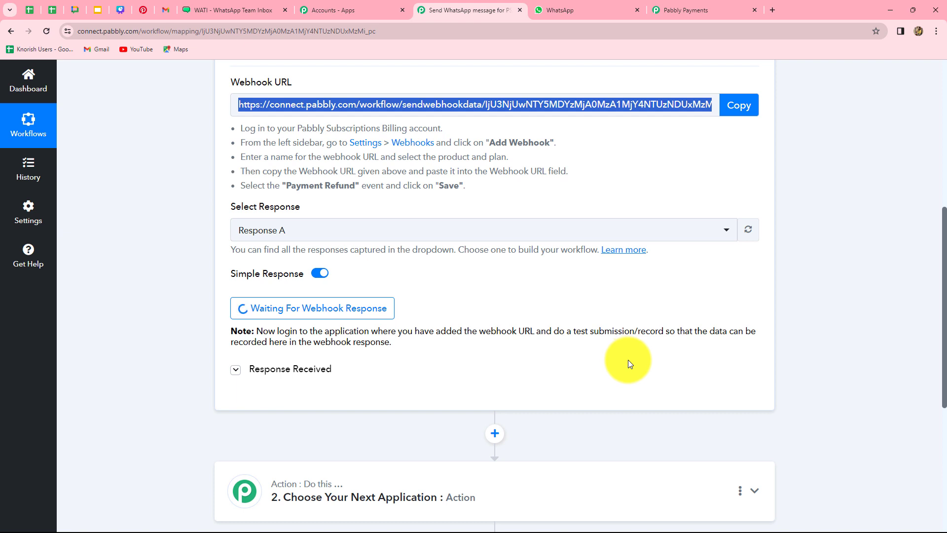
{"action": "left_click", "coordinate": [668, 10]}
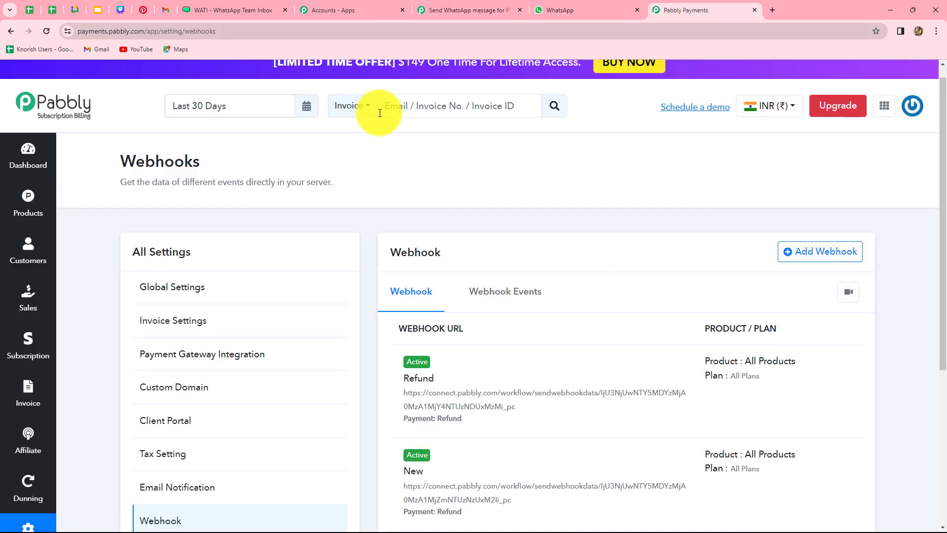
Open the checkout page for the Round Neck Black T-shirt New Plan.
{"action": "left_click", "coordinate": [21, 203]}
{"action": "scroll", "coordinate": [317, 300], "scroll_direction": "down", "scroll_amount": 2}
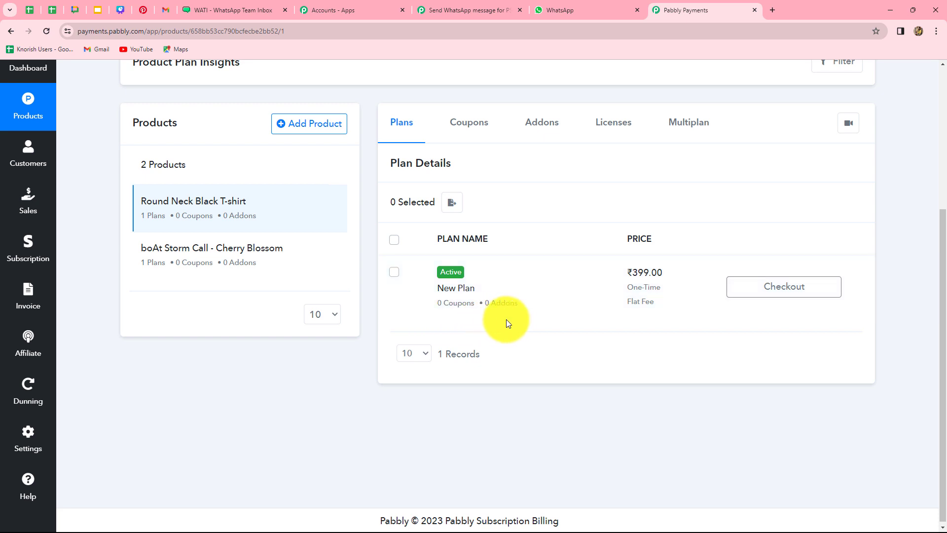
{"action": "left_click", "coordinate": [791, 289]}
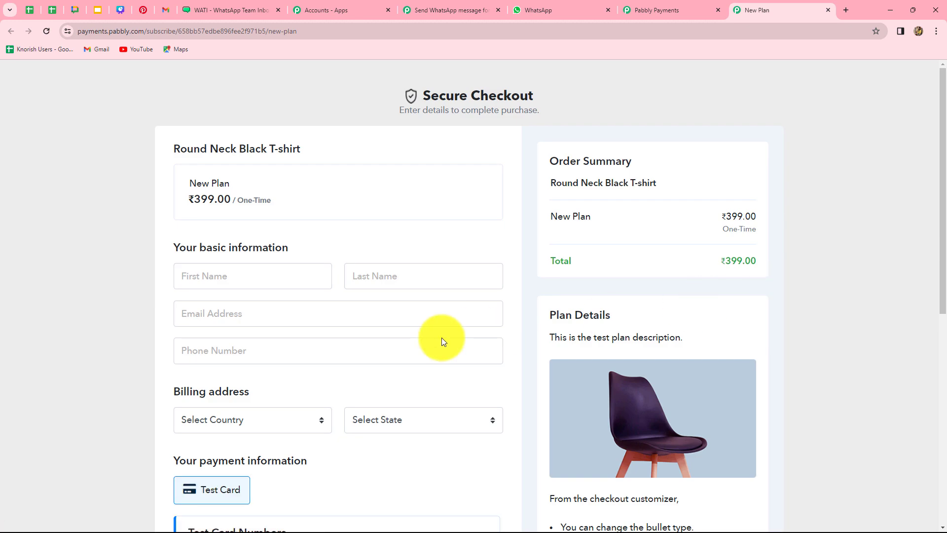
{"action": "scroll", "coordinate": [458, 366], "scroll_direction": "down", "scroll_amount": 8}
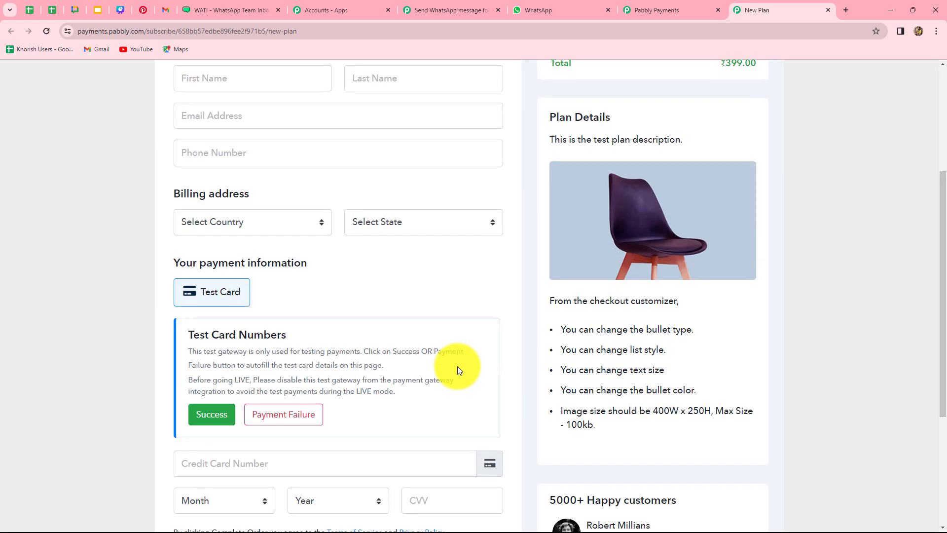
{"action": "scroll", "coordinate": [457, 366], "scroll_direction": "up", "scroll_amount": 4}
{"action": "scroll", "coordinate": [458, 366], "scroll_direction": "up", "scroll_amount": 3}
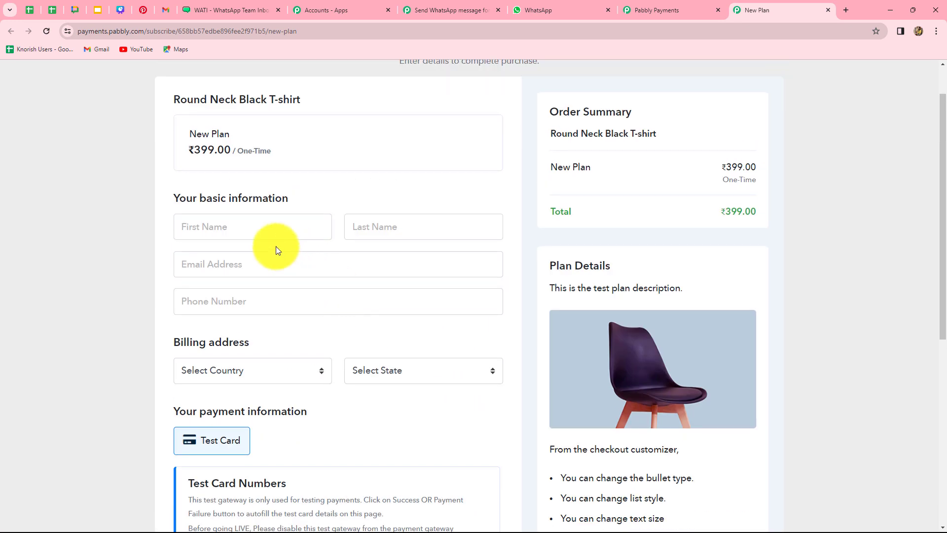
Fill in the test customer's first name, last name, e-mail address and phone number.
{"action": "left_click", "coordinate": [242, 221]}
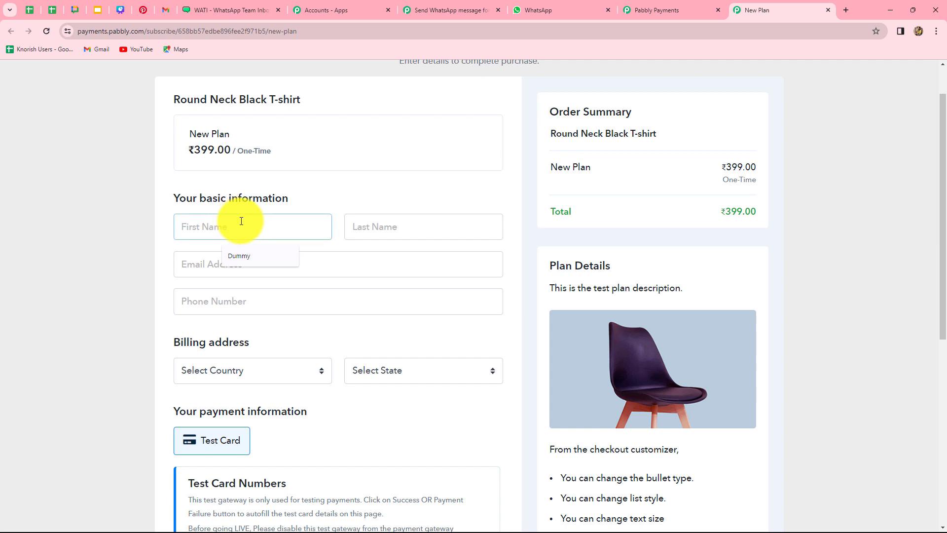
{"action": "type", "text": "Test"}
{"action": "left_click", "coordinate": [401, 230]}
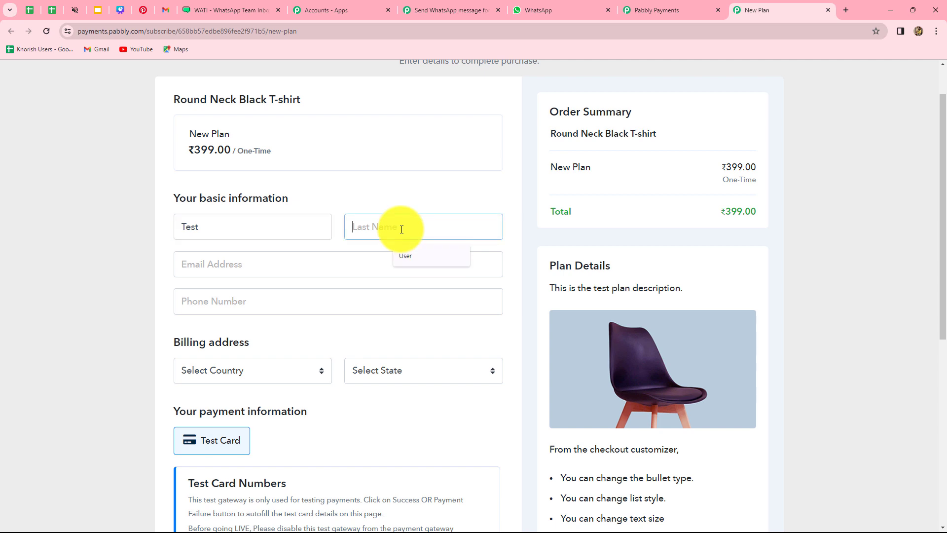
{"action": "type", "text": "User"}
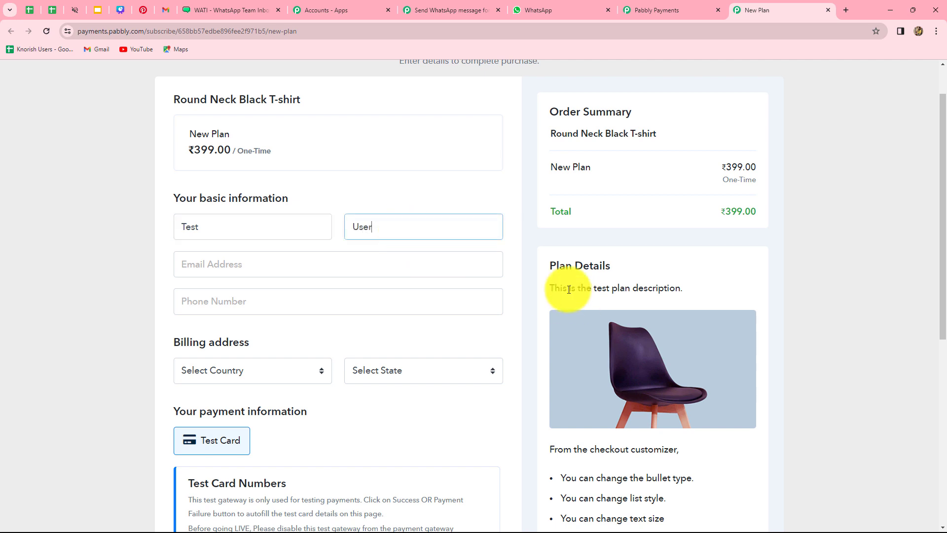
{"action": "left_click", "coordinate": [362, 264]}
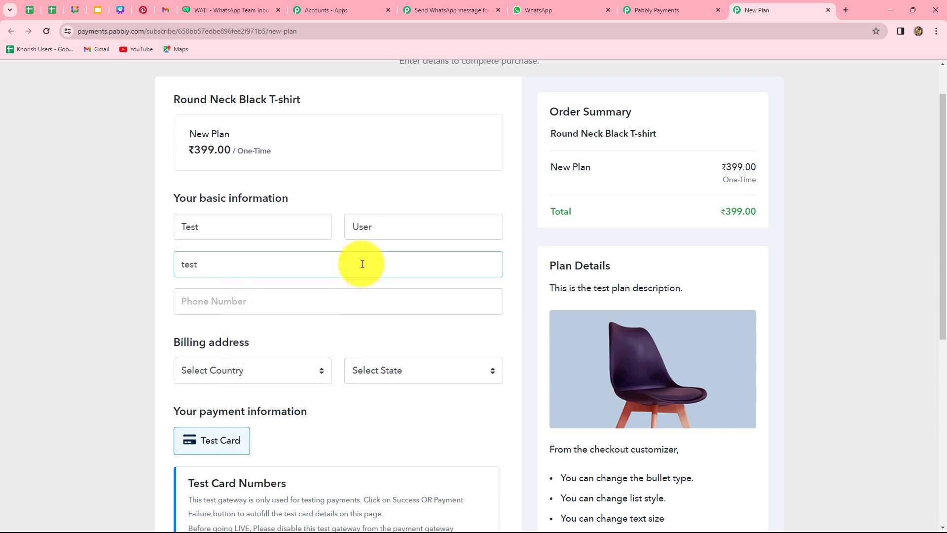
{"action": "left_click", "coordinate": [285, 305]}
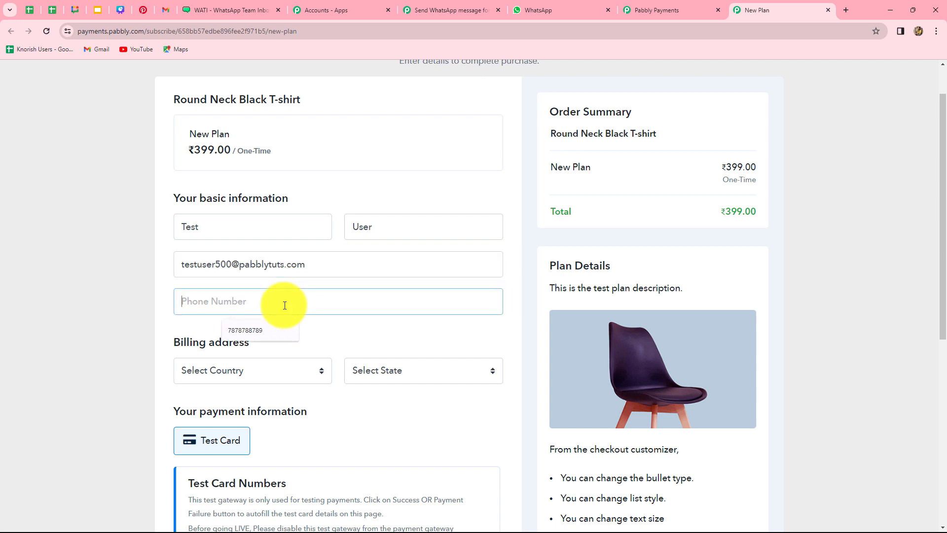
{"action": "type", "text": "8888899999"}
Set the billing country to India and the state to Madhya Pradesh.
{"action": "scroll", "coordinate": [257, 266], "scroll_direction": "down", "scroll_amount": 3}
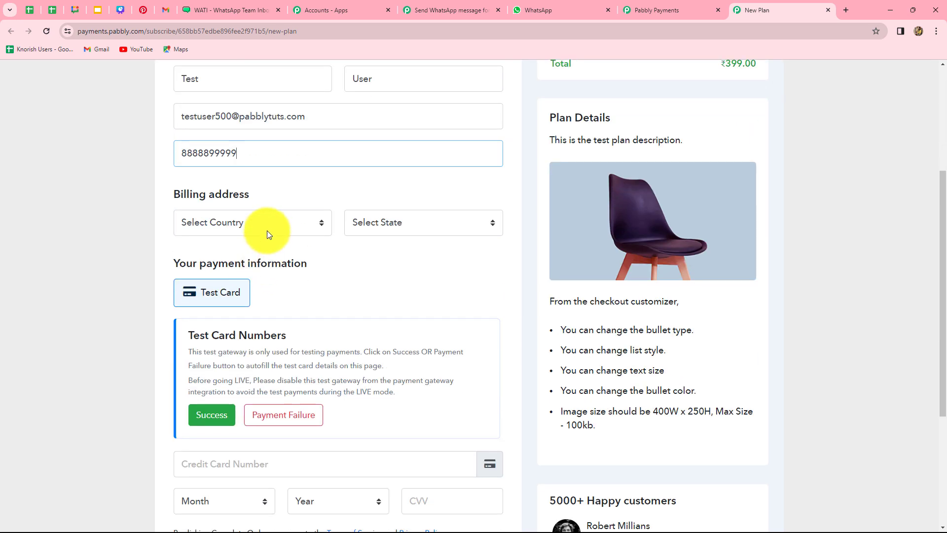
{"action": "left_click", "coordinate": [254, 229]}
{"action": "key", "text": "i"}
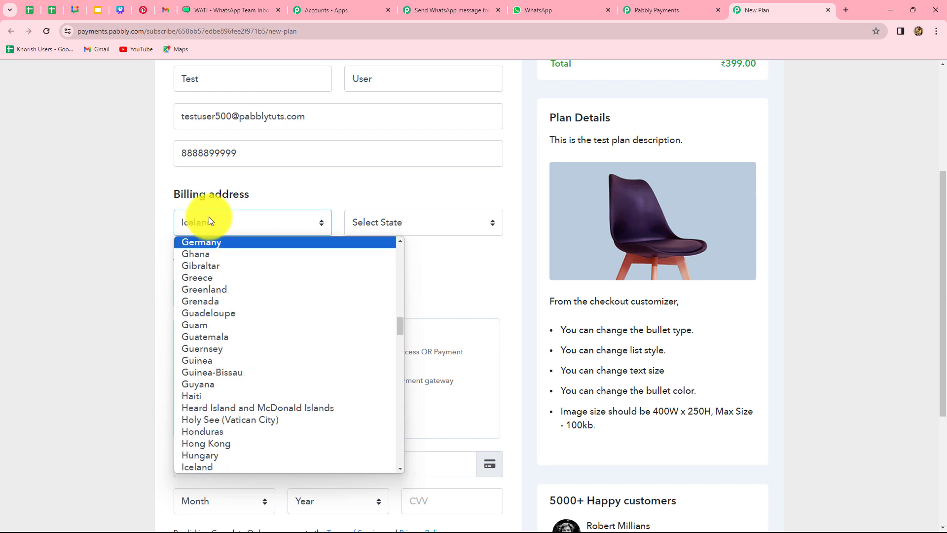
{"action": "key", "text": "n"}
{"action": "key", "text": "Return"}
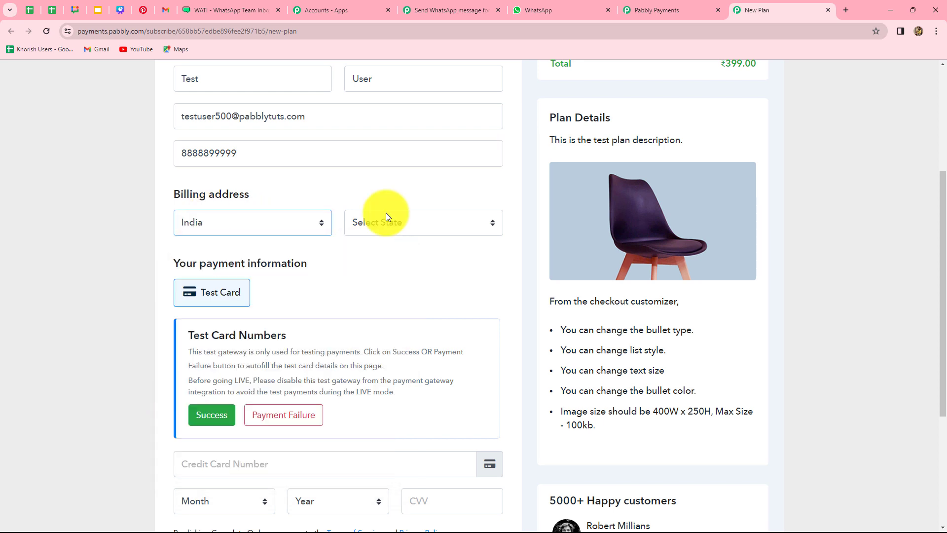
{"action": "left_click", "coordinate": [387, 213]}
{"action": "key", "text": "m"}
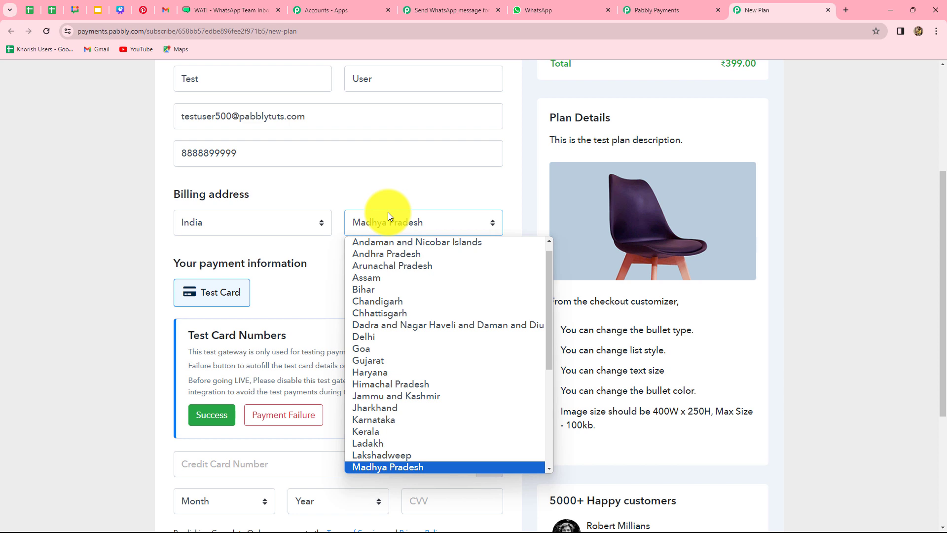
{"action": "left_click", "coordinate": [94, 263]}
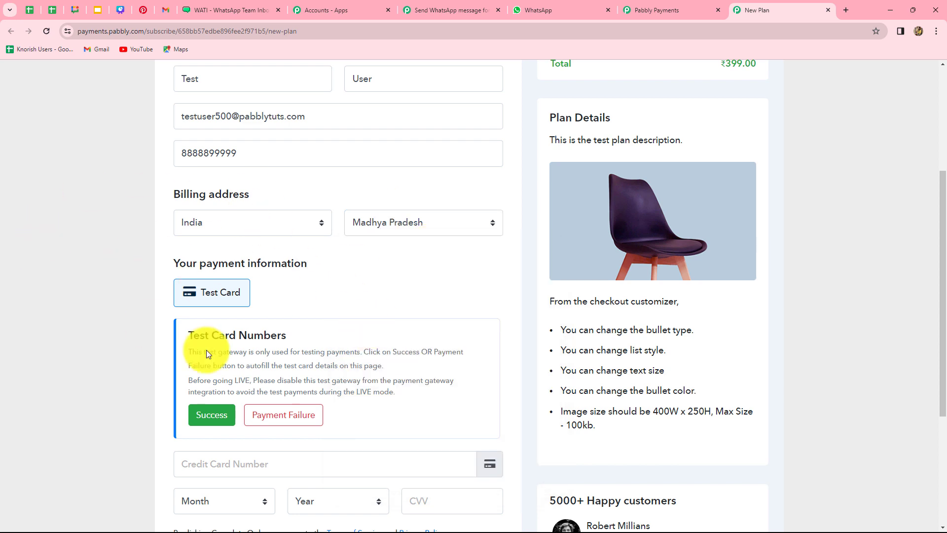
Autofill the successful test card details and complete the order.
{"action": "scroll", "coordinate": [395, 340], "scroll_direction": "down", "scroll_amount": 4}
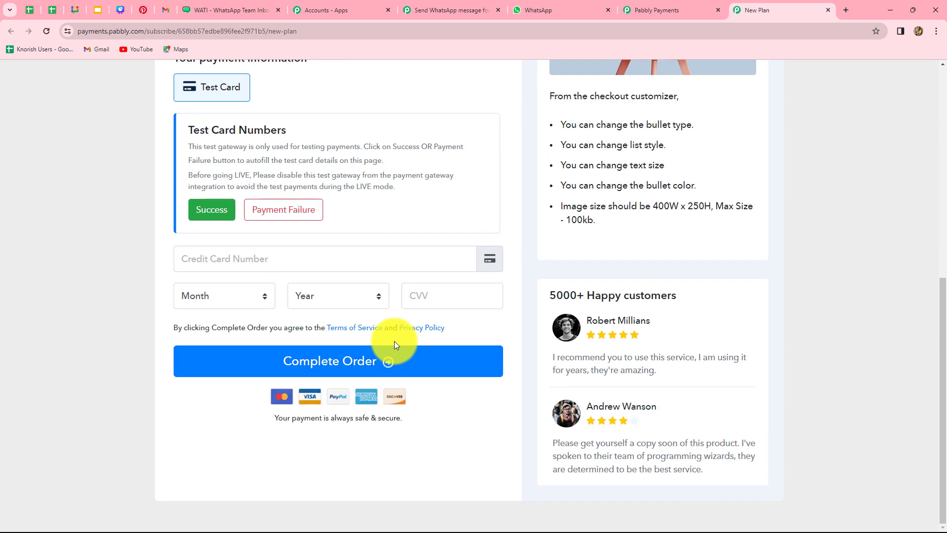
{"action": "left_click", "coordinate": [222, 261]}
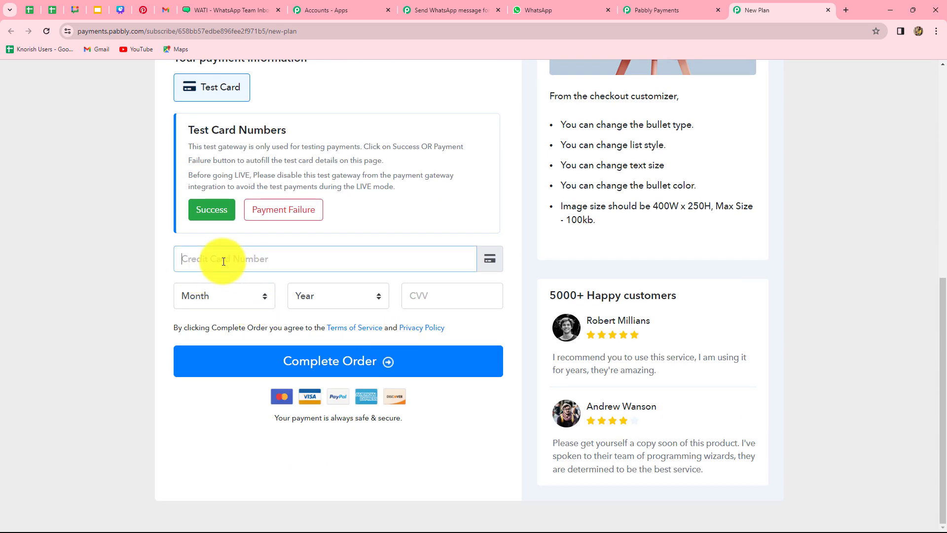
{"action": "left_click", "coordinate": [209, 212]}
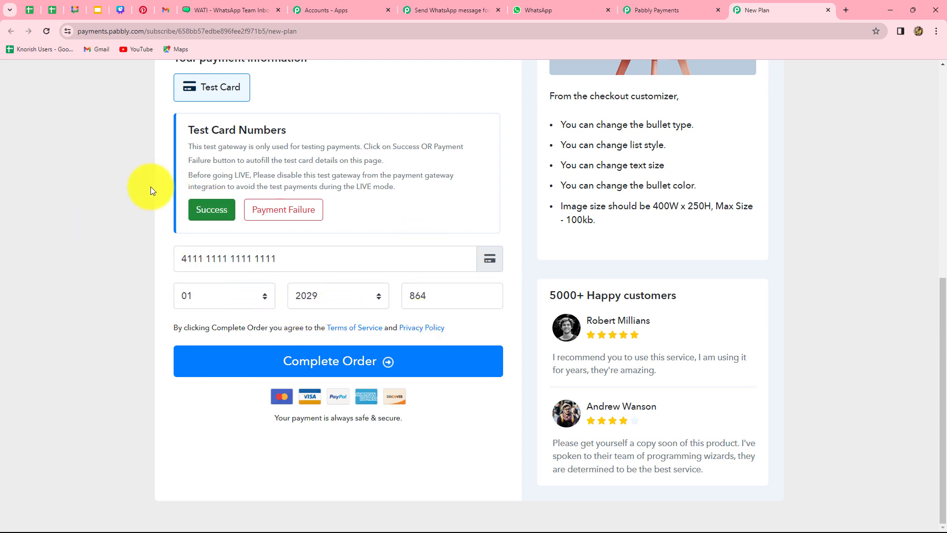
{"action": "left_click", "coordinate": [358, 363]}
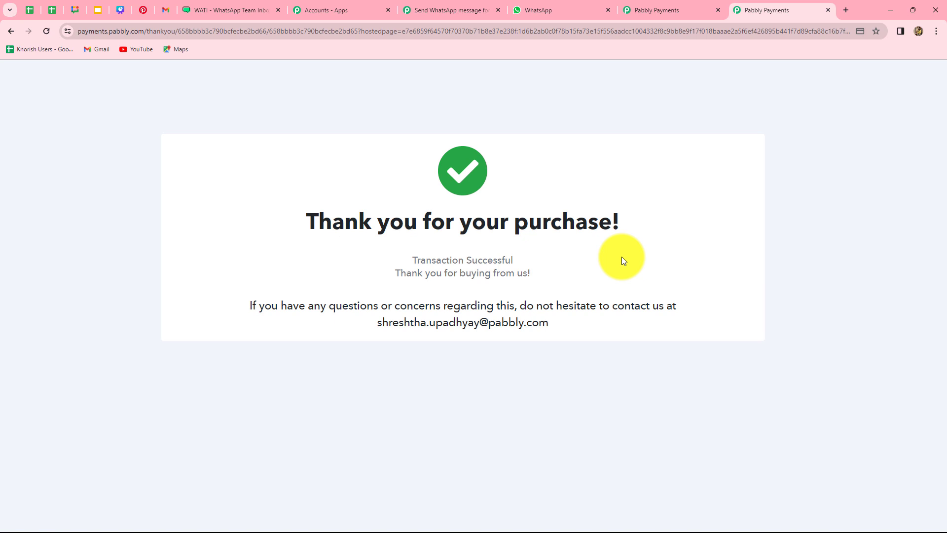
Refund the new ₹399 sale from the Sales list with description 'Wrong size ordered.'.
{"action": "left_click", "coordinate": [696, 6]}
{"action": "left_click", "coordinate": [33, 201]}
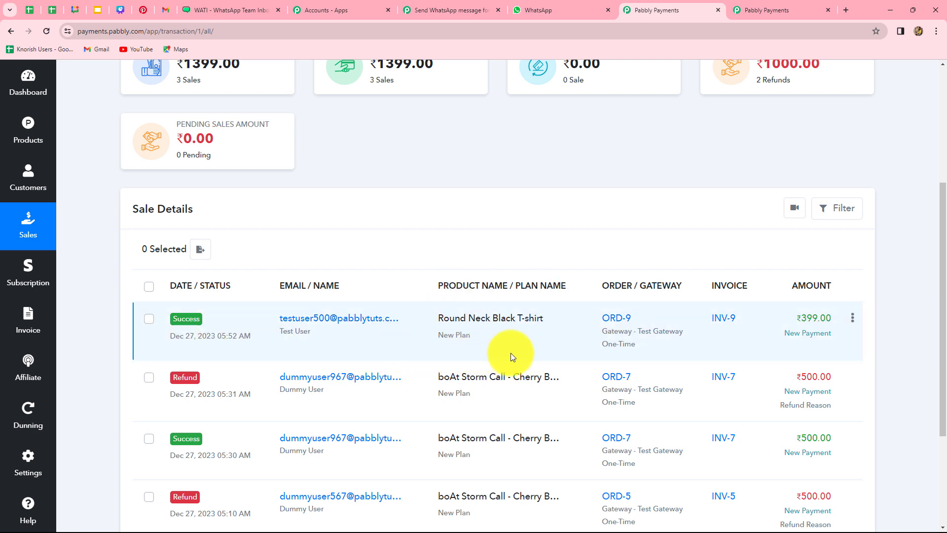
{"action": "left_click", "coordinate": [854, 322]}
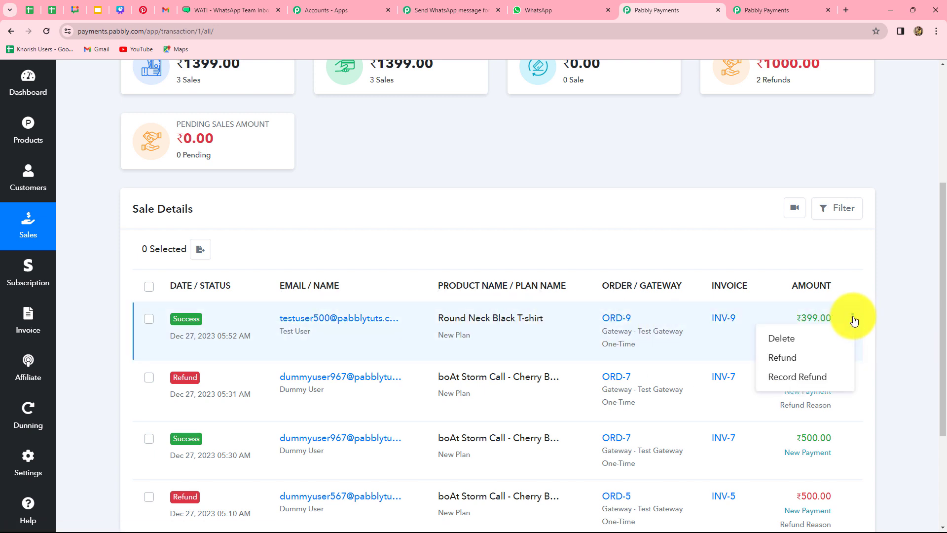
{"action": "left_click", "coordinate": [823, 359]}
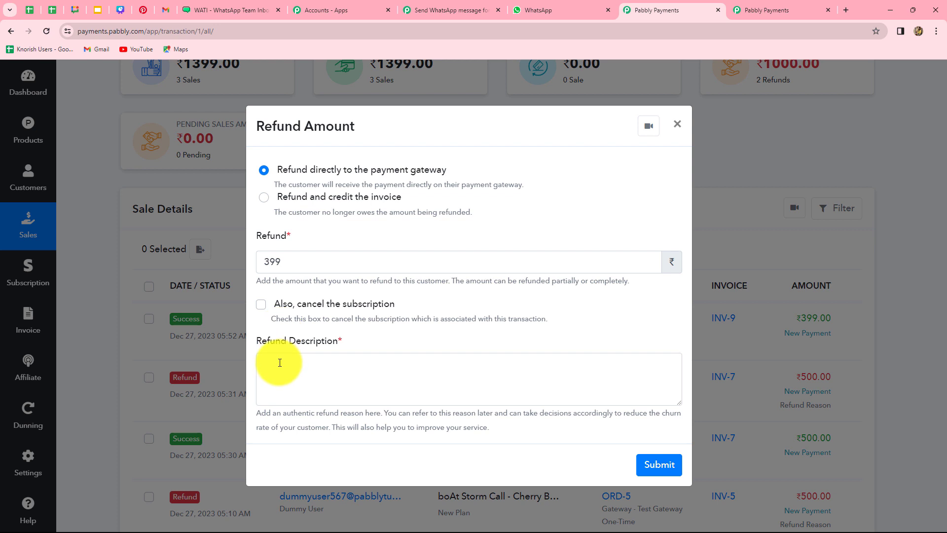
{"action": "left_click", "coordinate": [330, 364]}
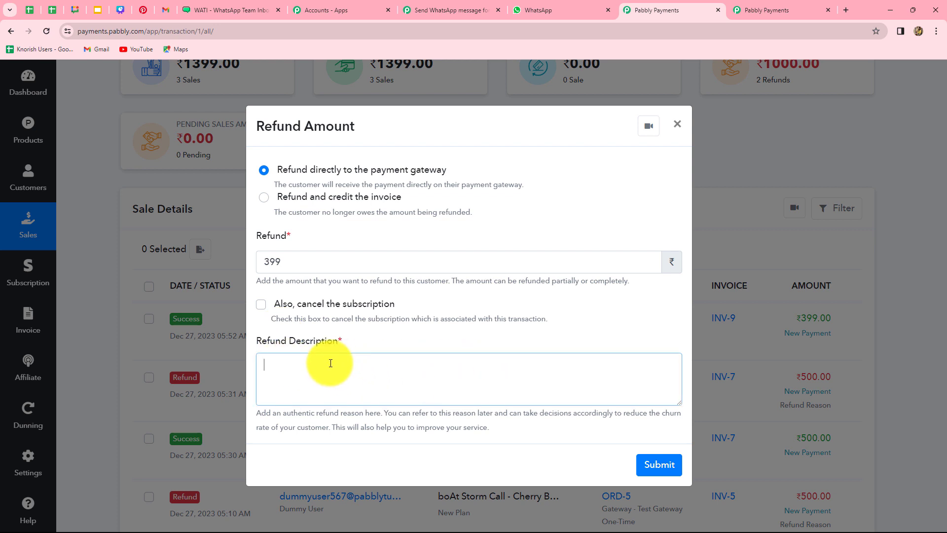
{"action": "type", "text": "Wrong size ordered."}
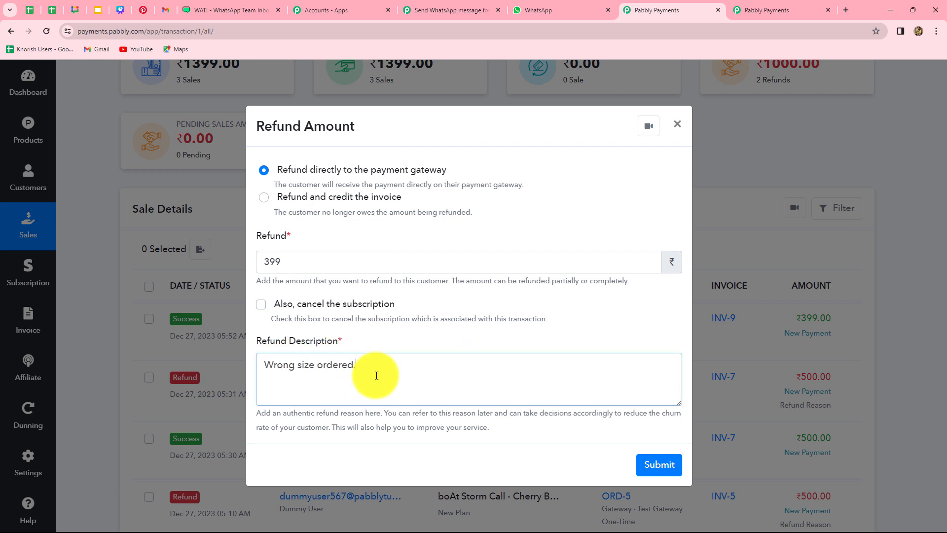
{"action": "left_click", "coordinate": [665, 469]}
{"action": "left_click", "coordinate": [580, 355]}
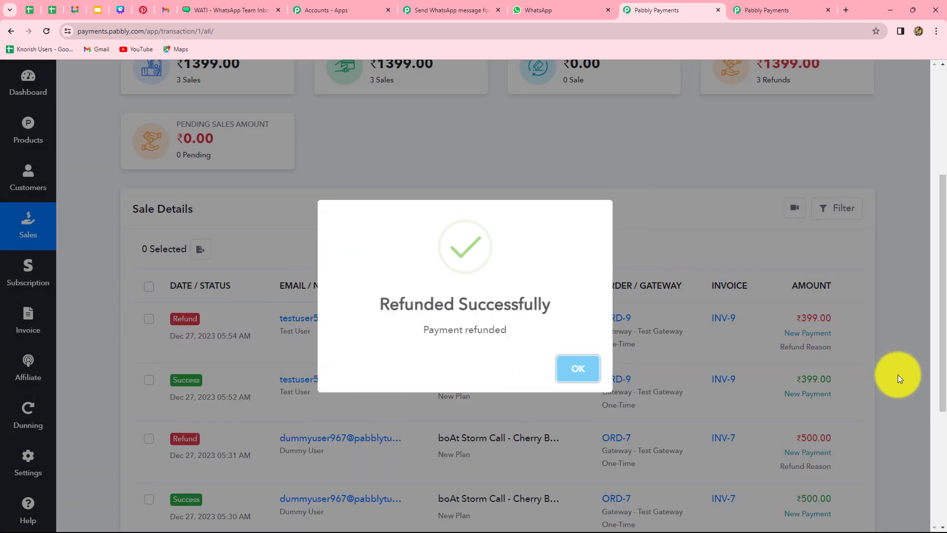
{"action": "left_click", "coordinate": [570, 370]}
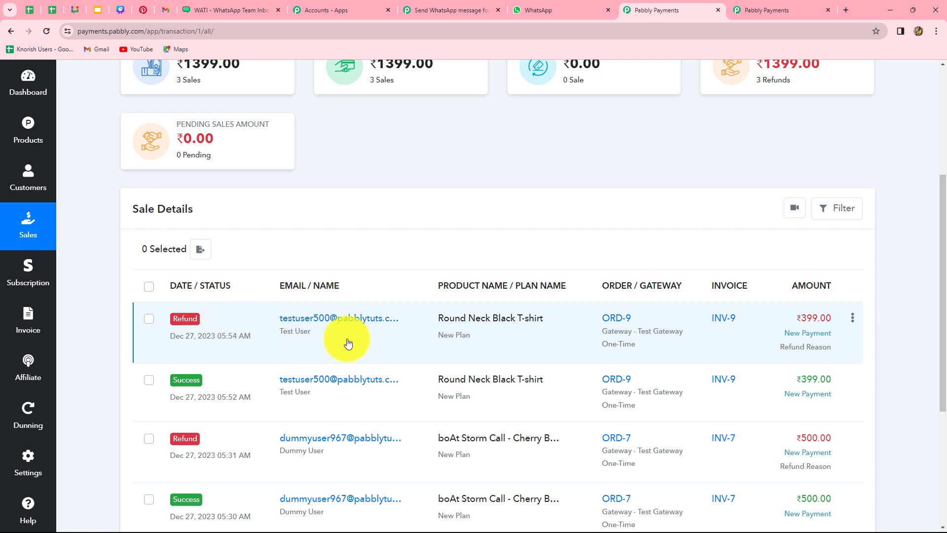
Review the captured refund response: Round Neck Black T-shirt product, INR currency, transaction details.
{"action": "left_click", "coordinate": [445, 9]}
{"action": "scroll", "coordinate": [664, 377], "scroll_direction": "down", "scroll_amount": 10}
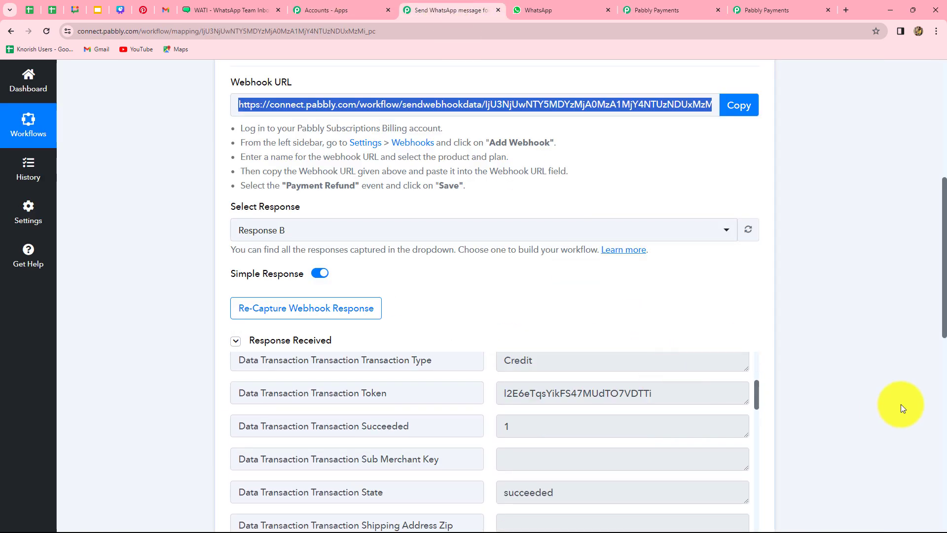
{"action": "scroll", "coordinate": [623, 448], "scroll_direction": "up", "scroll_amount": 10}
{"action": "scroll", "coordinate": [861, 425], "scroll_direction": "down", "scroll_amount": 3}
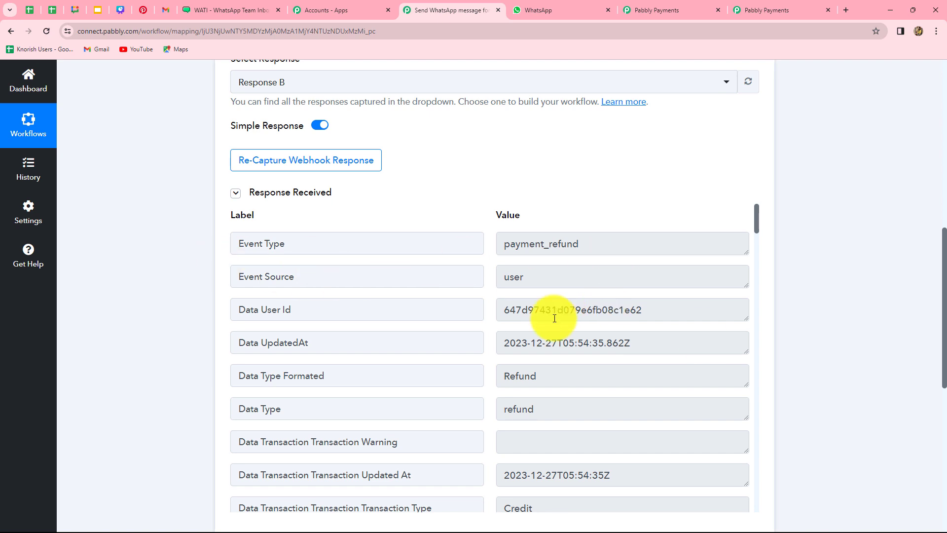
{"action": "scroll", "coordinate": [567, 403], "scroll_direction": "down", "scroll_amount": 3}
{"action": "scroll", "coordinate": [567, 403], "scroll_direction": "down", "scroll_amount": 11}
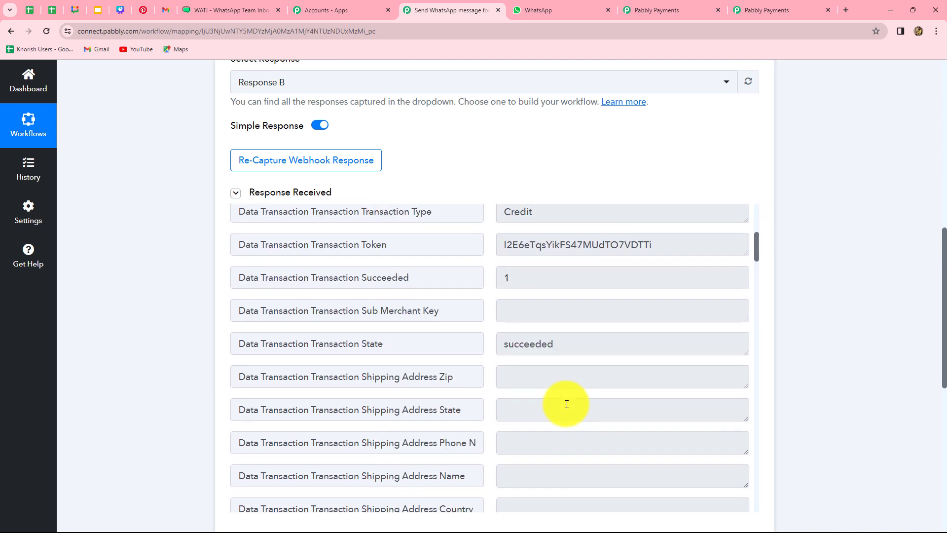
{"action": "scroll", "coordinate": [567, 403], "scroll_direction": "down", "scroll_amount": 15}
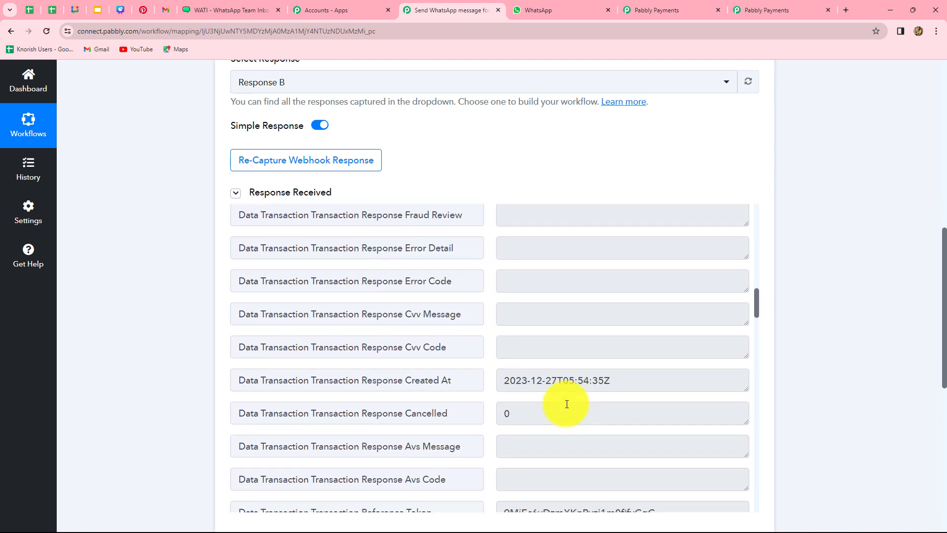
{"action": "scroll", "coordinate": [567, 404], "scroll_direction": "down", "scroll_amount": 20}
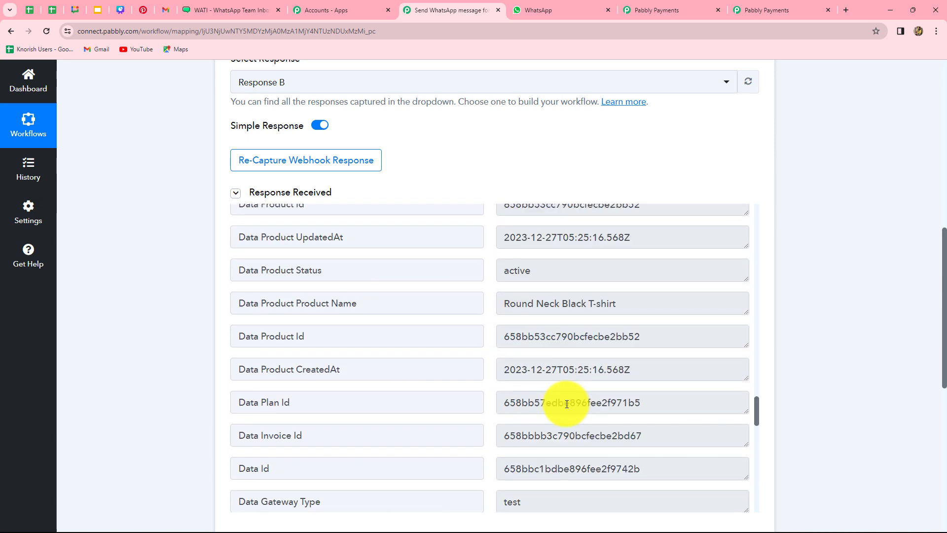
{"action": "scroll", "coordinate": [566, 403], "scroll_direction": "down", "scroll_amount": 10}
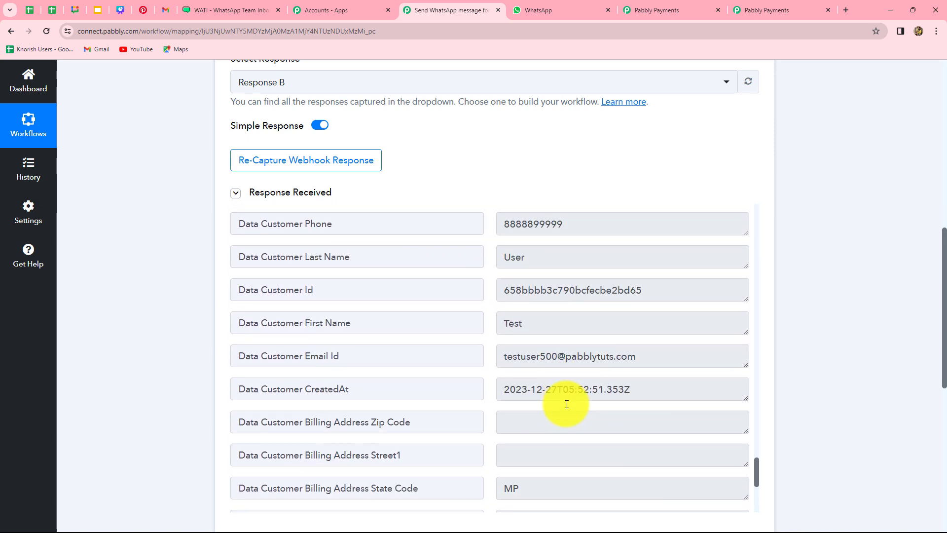
{"action": "scroll", "coordinate": [848, 393], "scroll_direction": "down", "scroll_amount": 3}
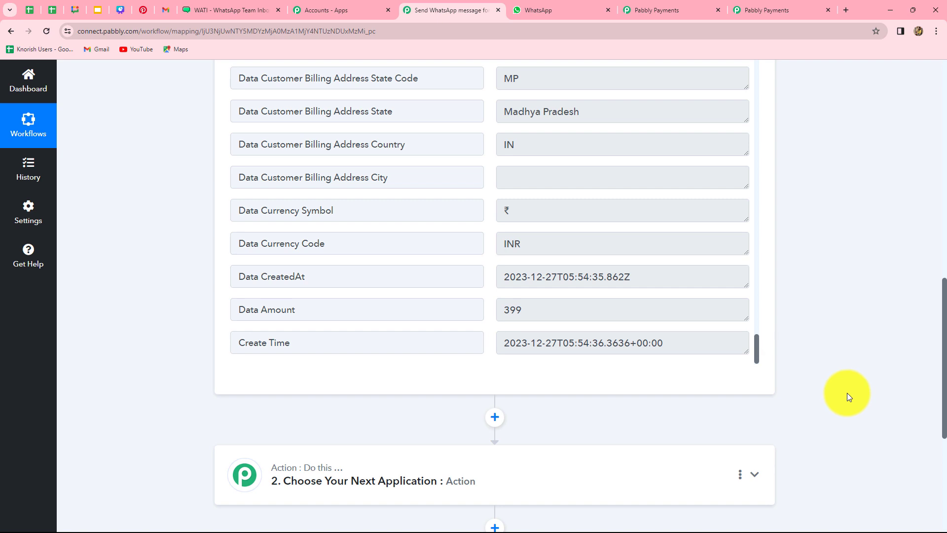
{"action": "scroll", "coordinate": [689, 342], "scroll_direction": "up", "scroll_amount": 2}
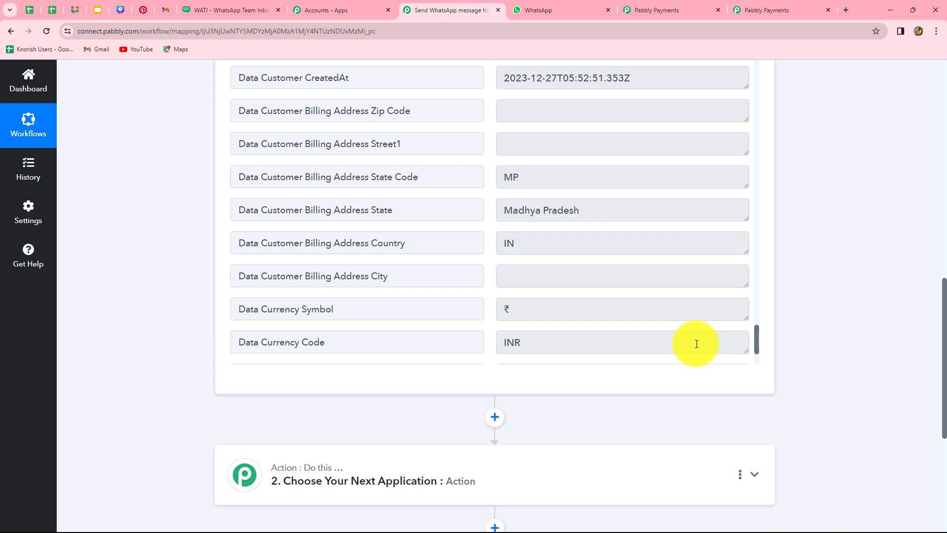
{"action": "scroll", "coordinate": [697, 344], "scroll_direction": "up", "scroll_amount": 2}
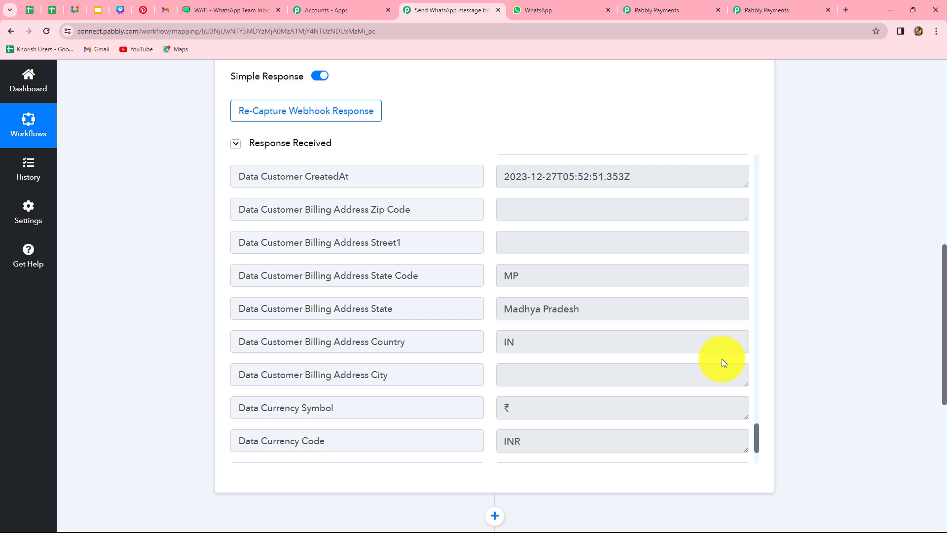
{"action": "scroll", "coordinate": [609, 376], "scroll_direction": "up", "scroll_amount": 12}
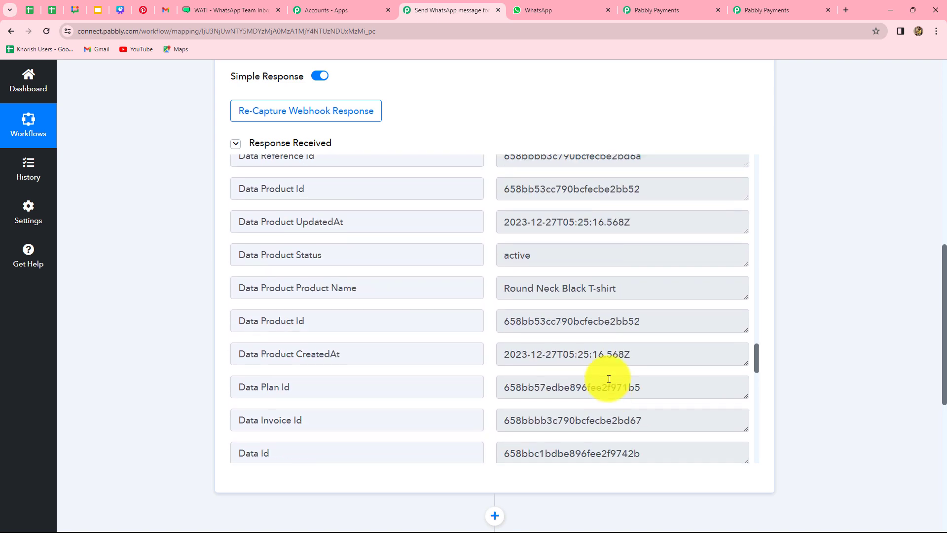
{"action": "scroll", "coordinate": [608, 378], "scroll_direction": "up", "scroll_amount": 4}
{"action": "scroll", "coordinate": [850, 353], "scroll_direction": "down", "scroll_amount": 6}
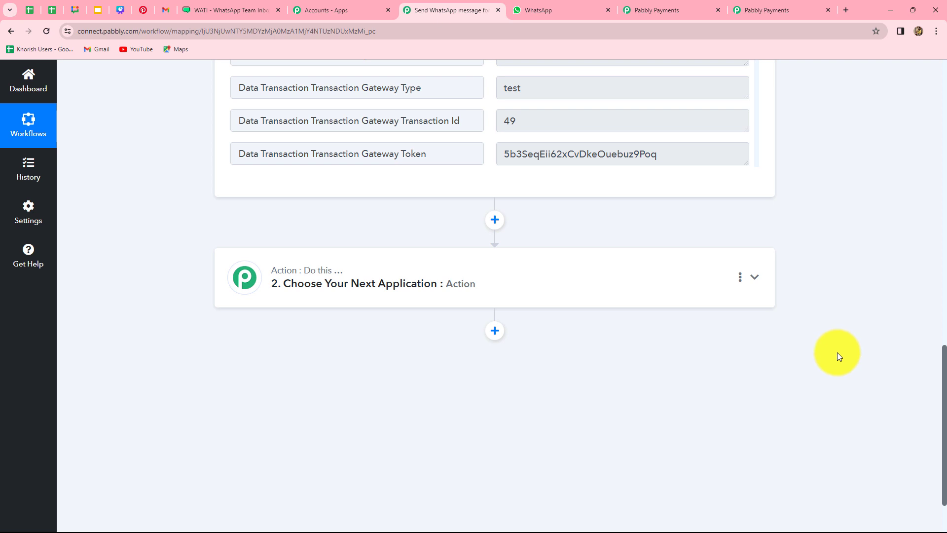
Set step 2 to WATI's Send Template Message action and start connecting the WATI account.
{"action": "left_click", "coordinate": [505, 285]}
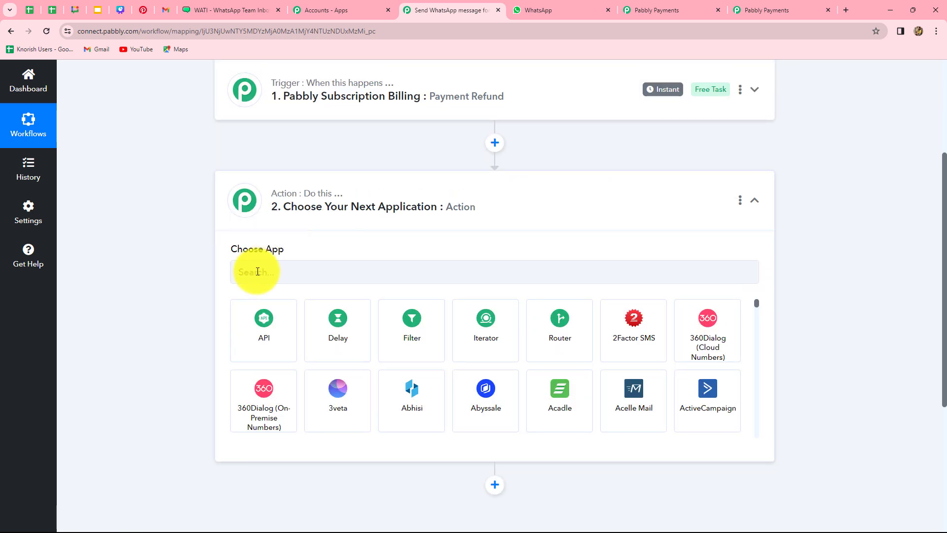
{"action": "left_click", "coordinate": [251, 275]}
{"action": "type", "text": "Wati"}
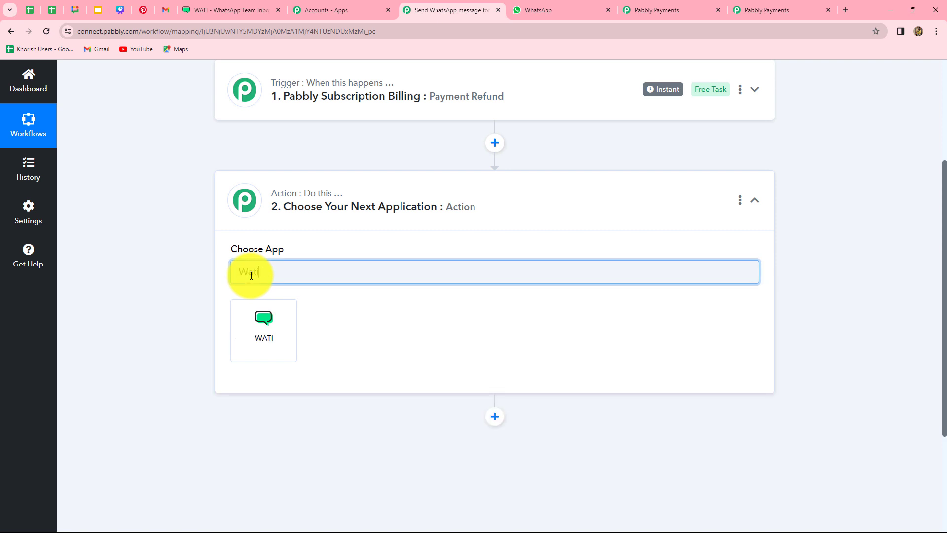
{"action": "left_click", "coordinate": [252, 331]}
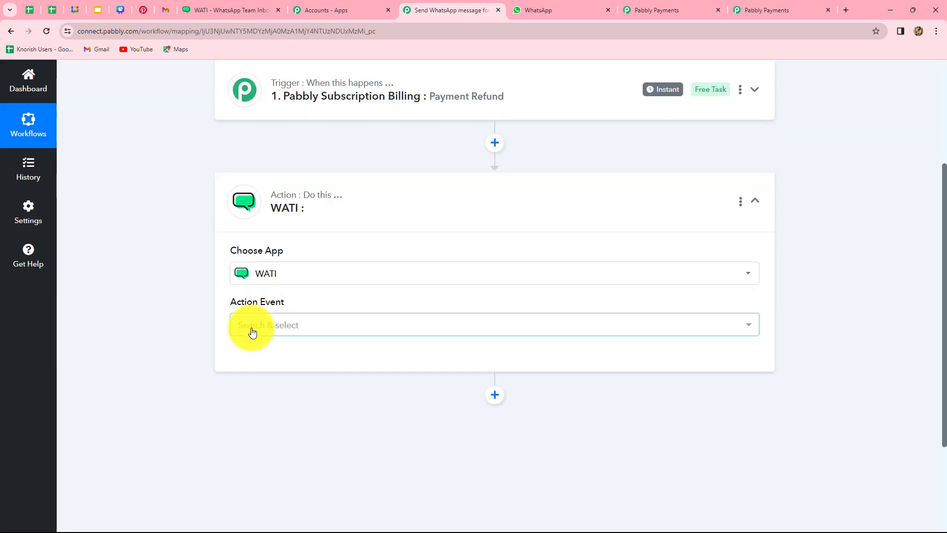
{"action": "left_click", "coordinate": [251, 328]}
{"action": "left_click", "coordinate": [261, 385]}
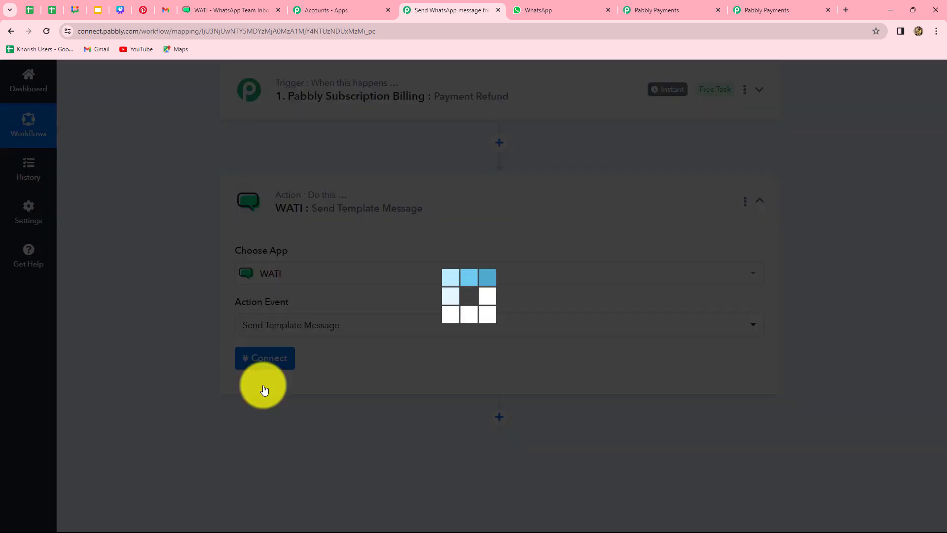
{"action": "left_click", "coordinate": [258, 359]}
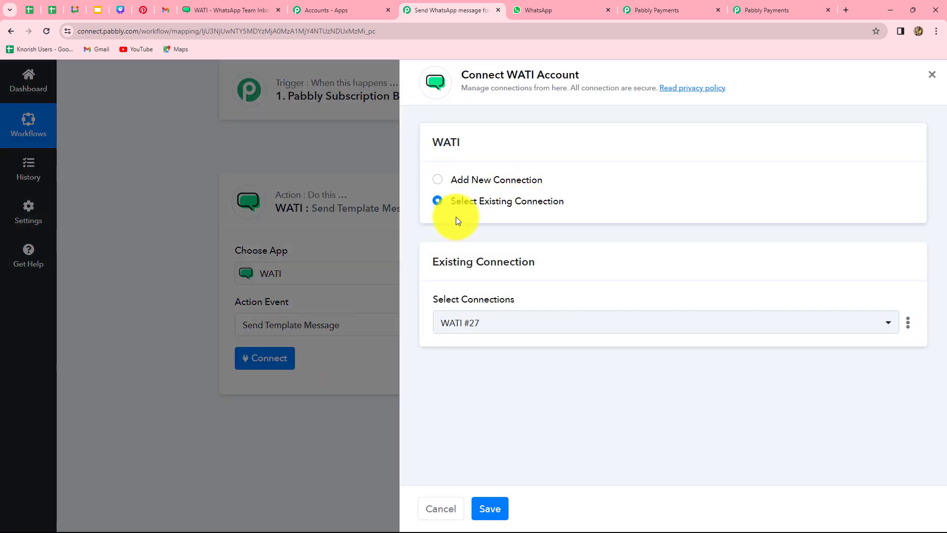
Add a new WATI connection and paste in the API endpoint from WATI's API docs.
{"action": "left_click", "coordinate": [438, 181]}
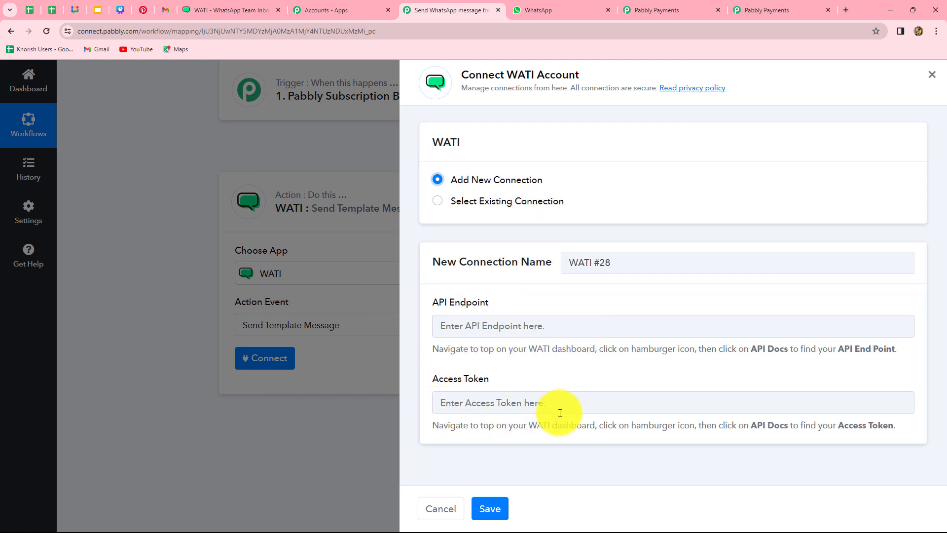
{"action": "left_click", "coordinate": [500, 321]}
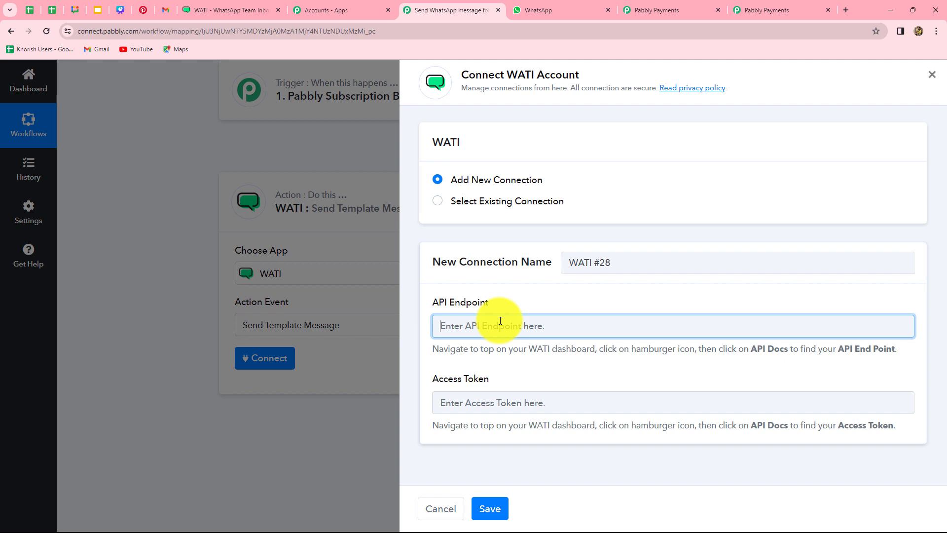
{"action": "left_click_drag", "start_coordinate": [433, 348], "coordinate": [762, 377]}
{"action": "left_click", "coordinate": [772, 383]}
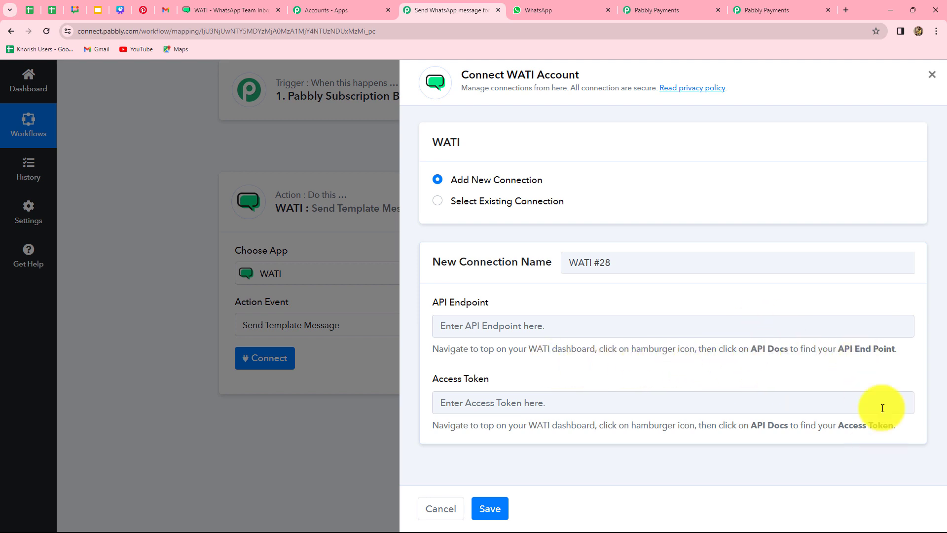
{"action": "left_click", "coordinate": [227, 4]}
{"action": "left_click", "coordinate": [187, 80]}
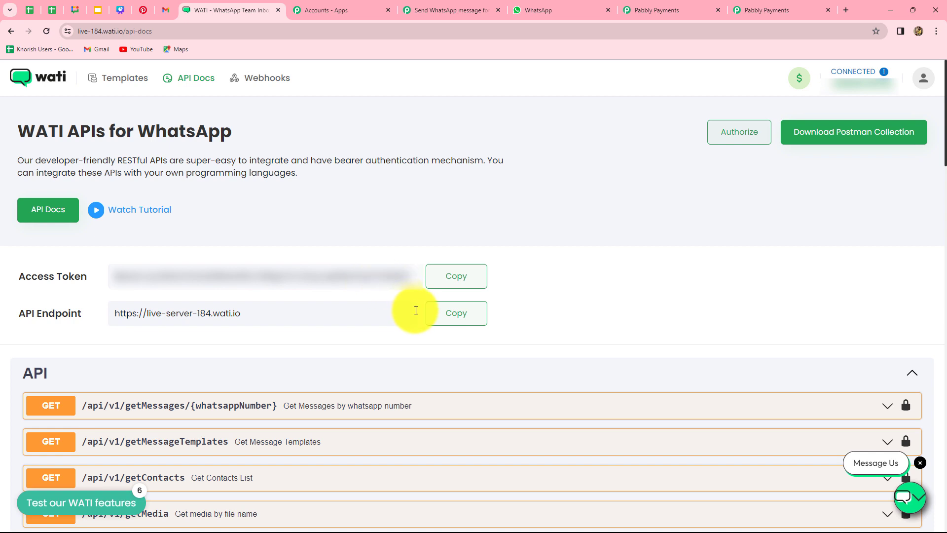
{"action": "left_click", "coordinate": [452, 314]}
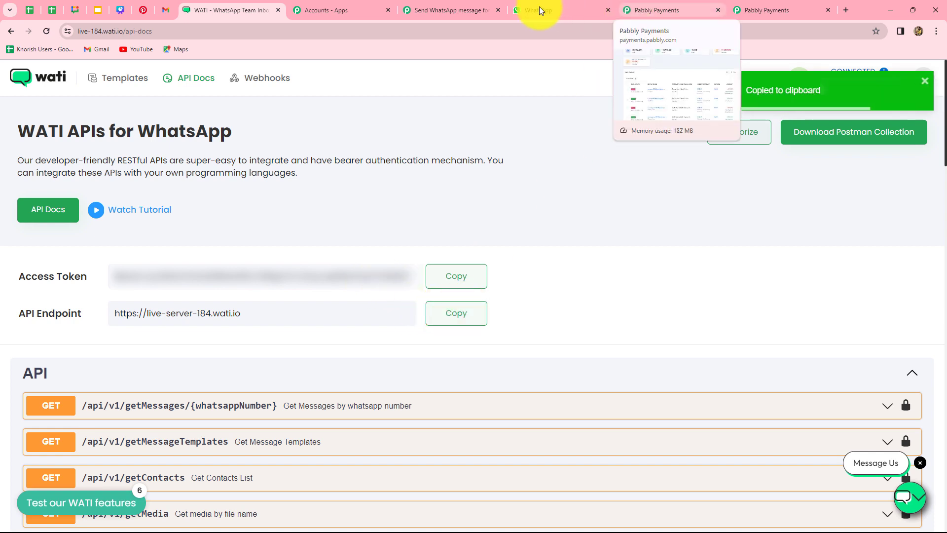
{"action": "left_click", "coordinate": [457, 7]}
{"action": "left_click", "coordinate": [484, 327]}
{"action": "key", "text": "ctrl+v"}
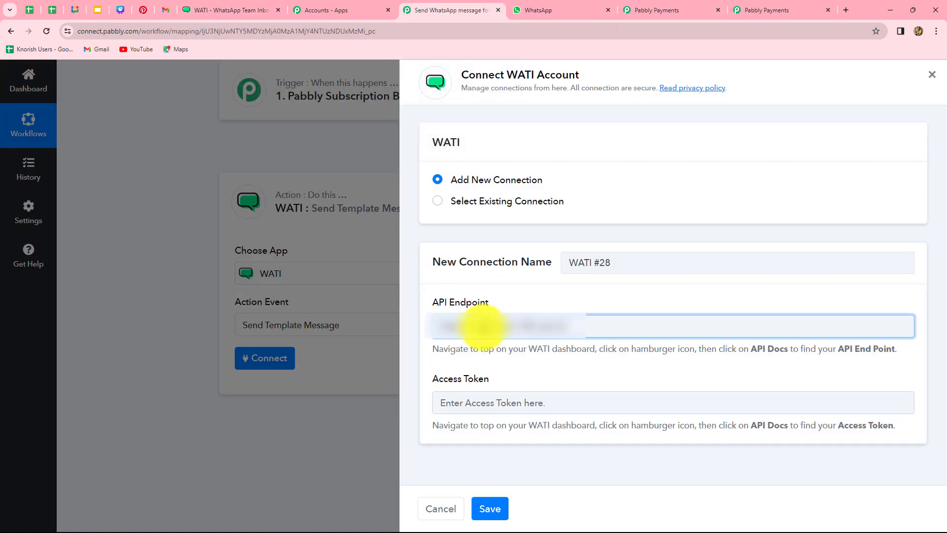
Paste WATI's access token into the connection and save it as WATI #28.
{"action": "left_click", "coordinate": [232, 10]}
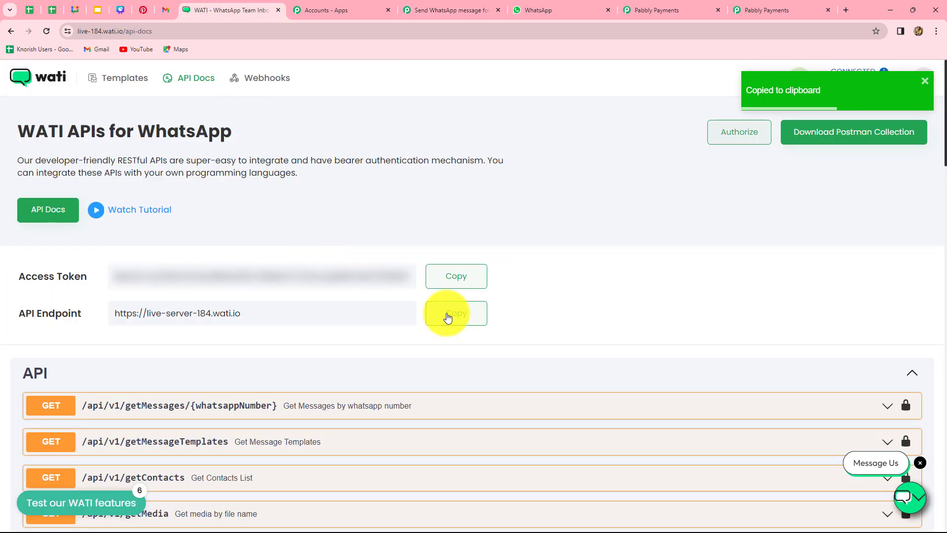
{"action": "left_click", "coordinate": [456, 277]}
{"action": "left_click", "coordinate": [450, 10]}
{"action": "left_click", "coordinate": [459, 403]}
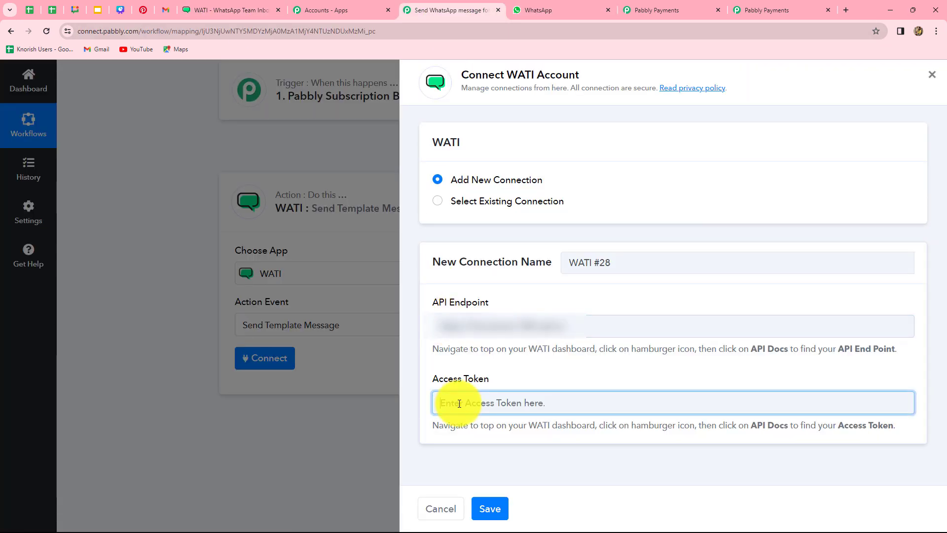
{"action": "key", "text": "ctrl+v"}
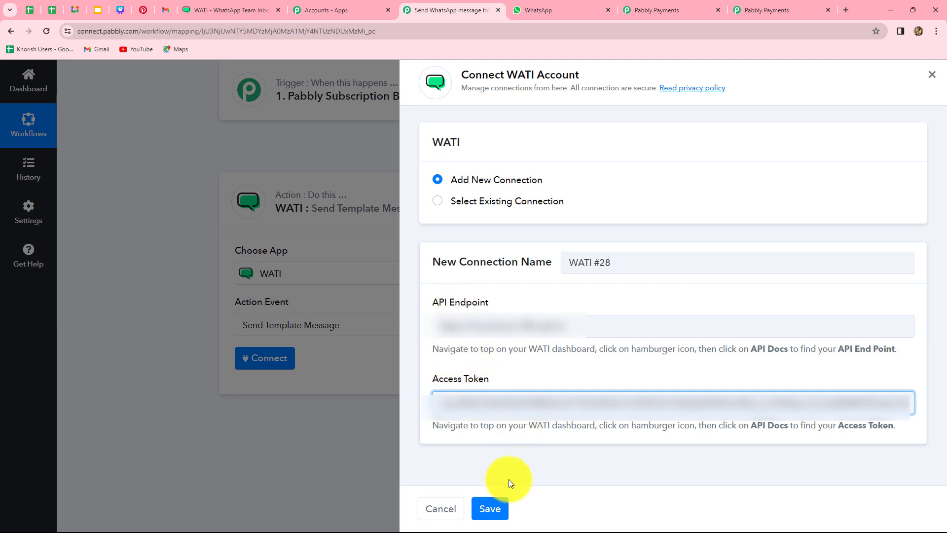
{"action": "left_click", "coordinate": [490, 511]}
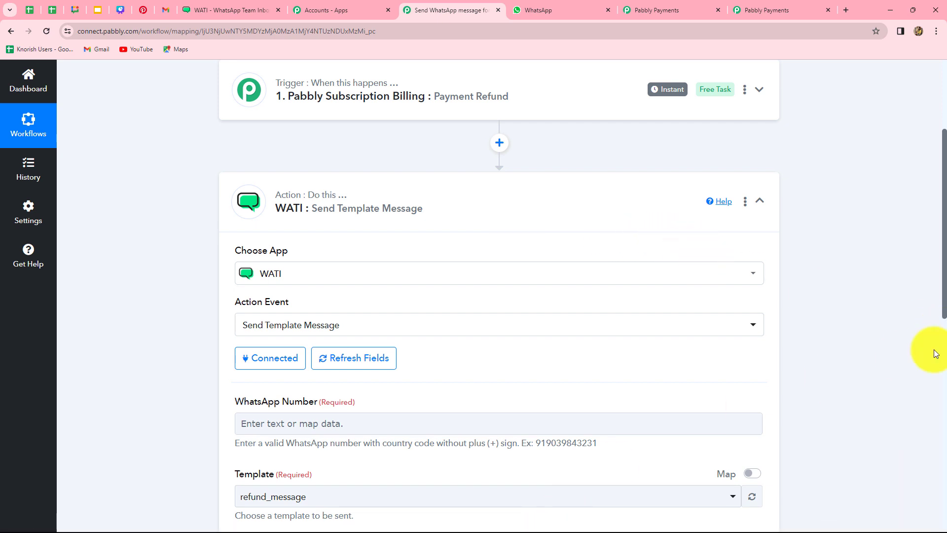
Review the connected WATI action form and open the data options for WhatsApp Number.
{"action": "scroll", "coordinate": [936, 354], "scroll_direction": "down", "scroll_amount": 6}
{"action": "scroll", "coordinate": [936, 353], "scroll_direction": "up", "scroll_amount": 1}
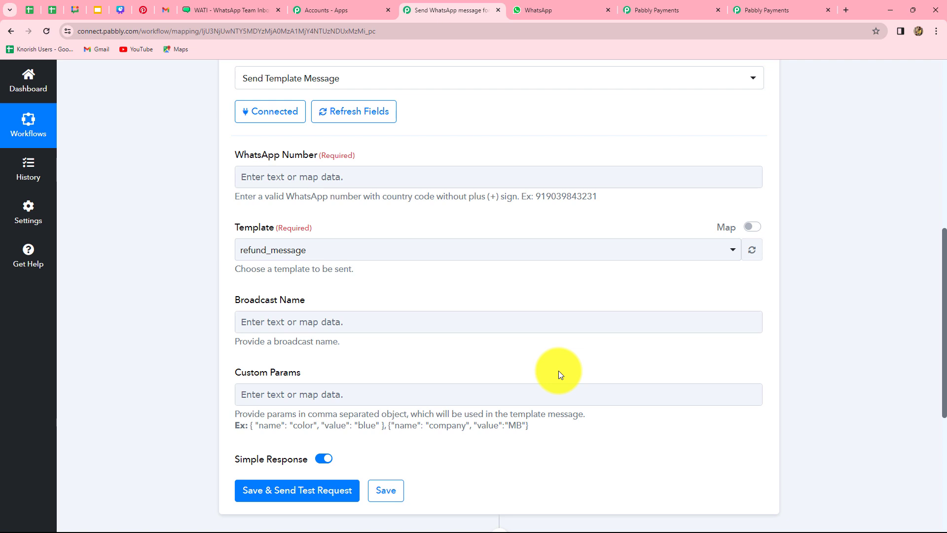
{"action": "left_click", "coordinate": [329, 177]}
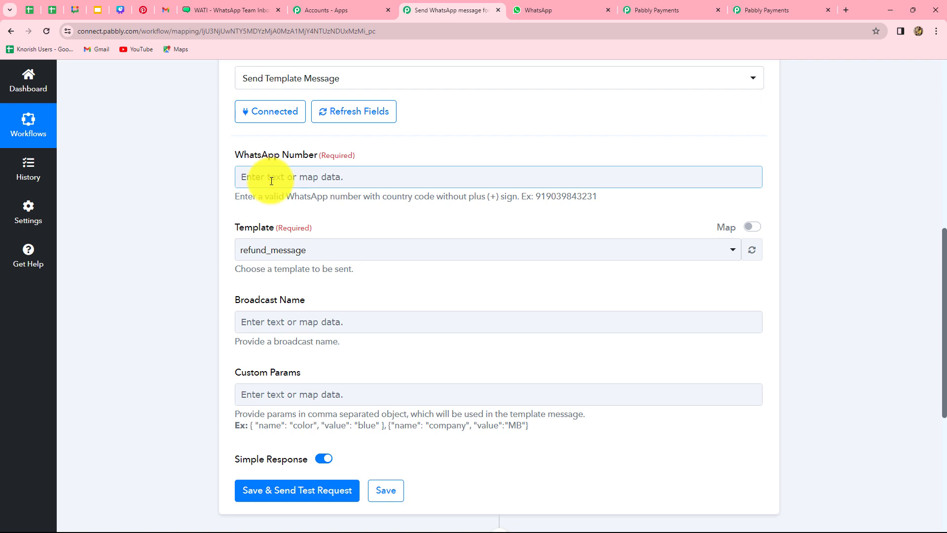
{"action": "left_click", "coordinate": [325, 180]}
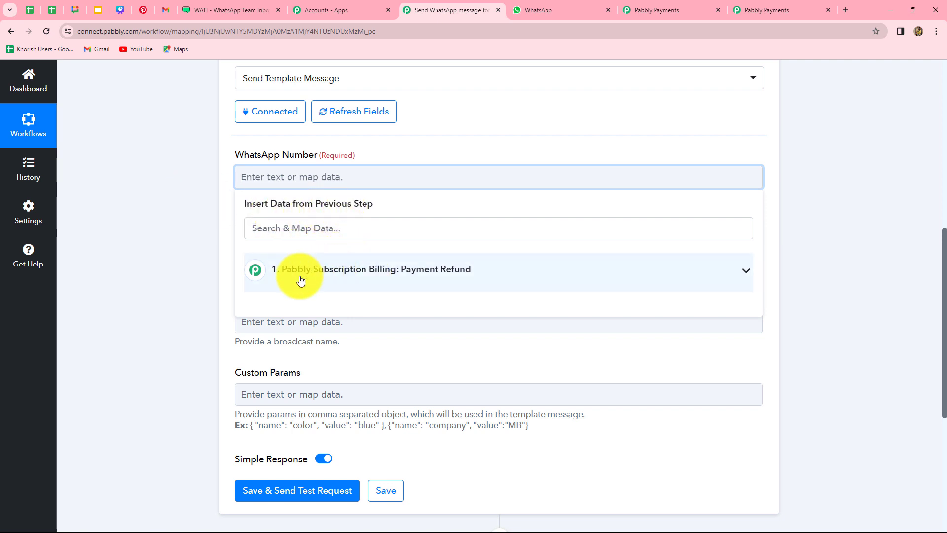
Map the Payment Refund trigger's Customer Phone into the WhatsApp Number field.
{"action": "left_click", "coordinate": [396, 271]}
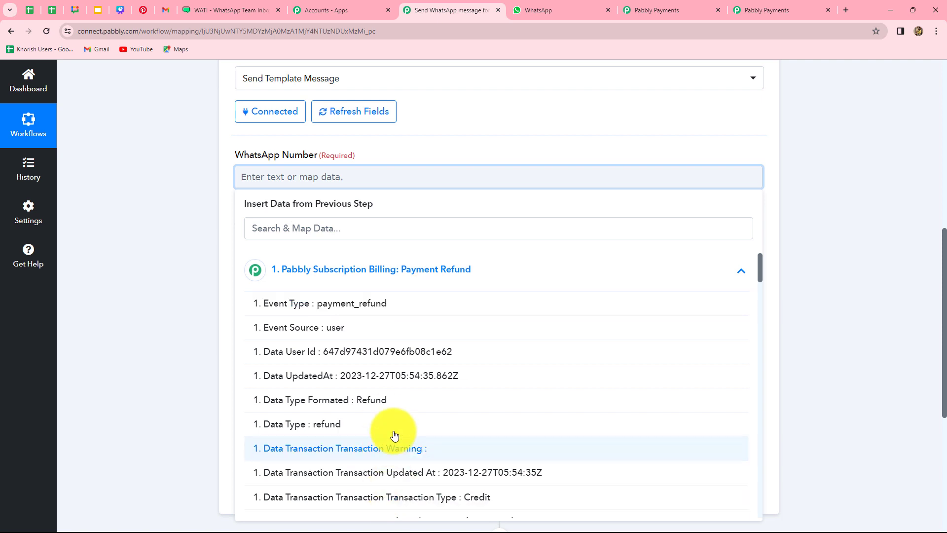
{"action": "scroll", "coordinate": [434, 376], "scroll_direction": "down", "scroll_amount": 10}
{"action": "scroll", "coordinate": [437, 374], "scroll_direction": "up", "scroll_amount": 5}
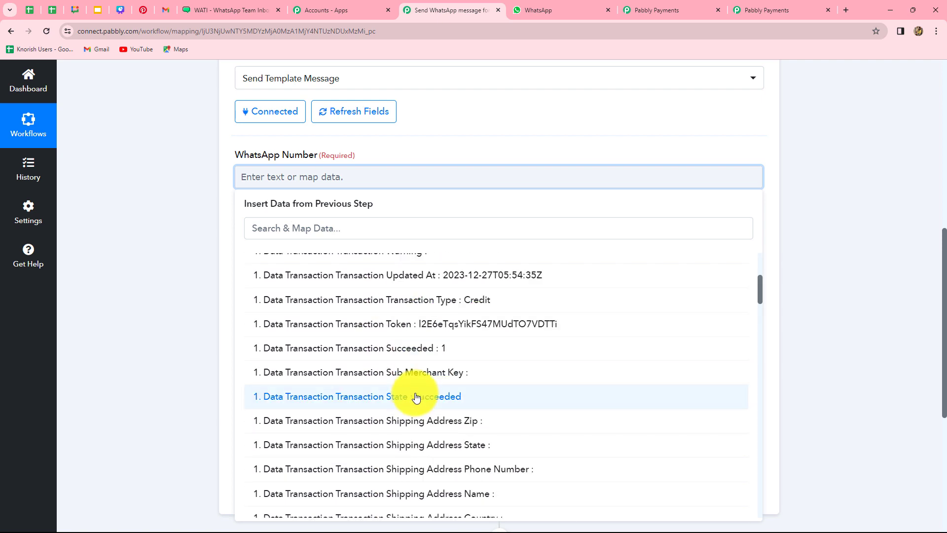
{"action": "scroll", "coordinate": [437, 375], "scroll_direction": "down", "scroll_amount": 15}
{"action": "scroll", "coordinate": [463, 335], "scroll_direction": "down", "scroll_amount": 7}
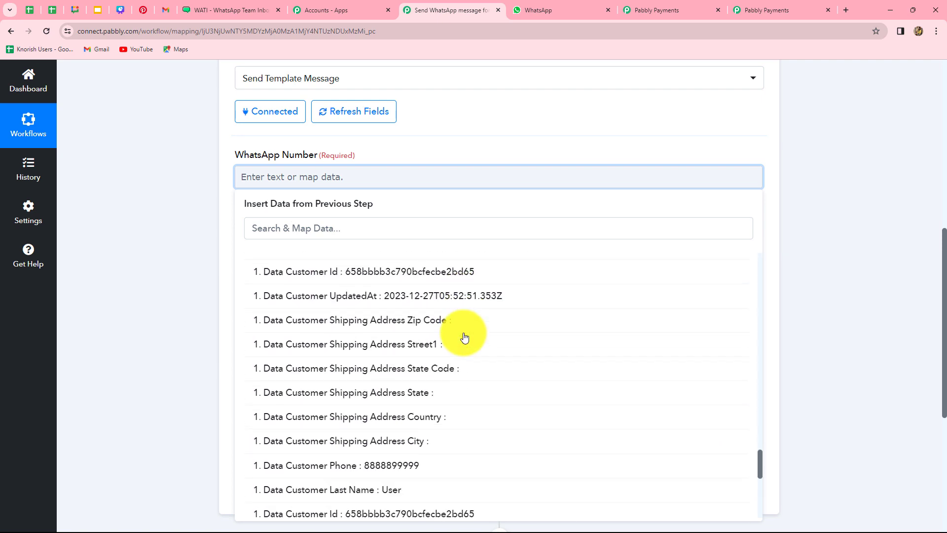
{"action": "scroll", "coordinate": [444, 306], "scroll_direction": "up", "scroll_amount": 2}
{"action": "left_click", "coordinate": [312, 229]}
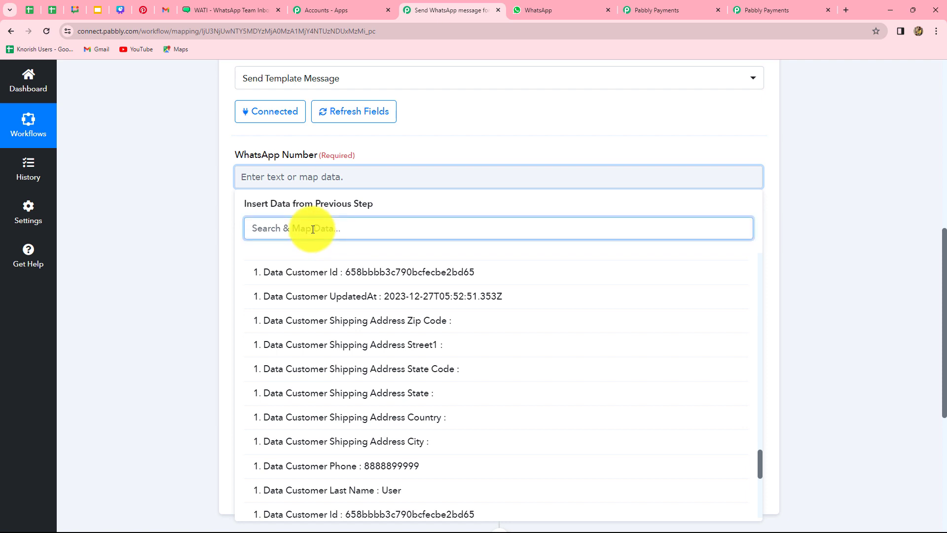
{"action": "type", "text": "pho"}
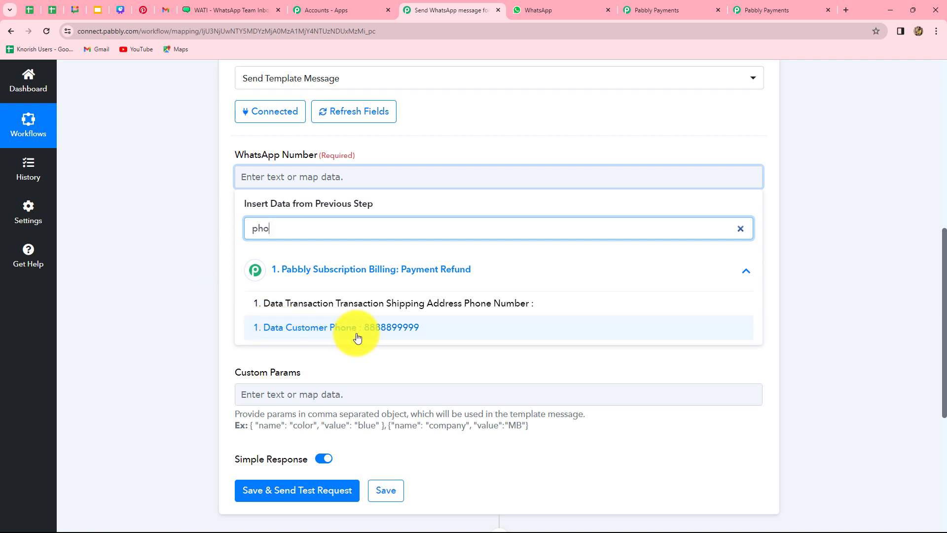
{"action": "left_click", "coordinate": [393, 330]}
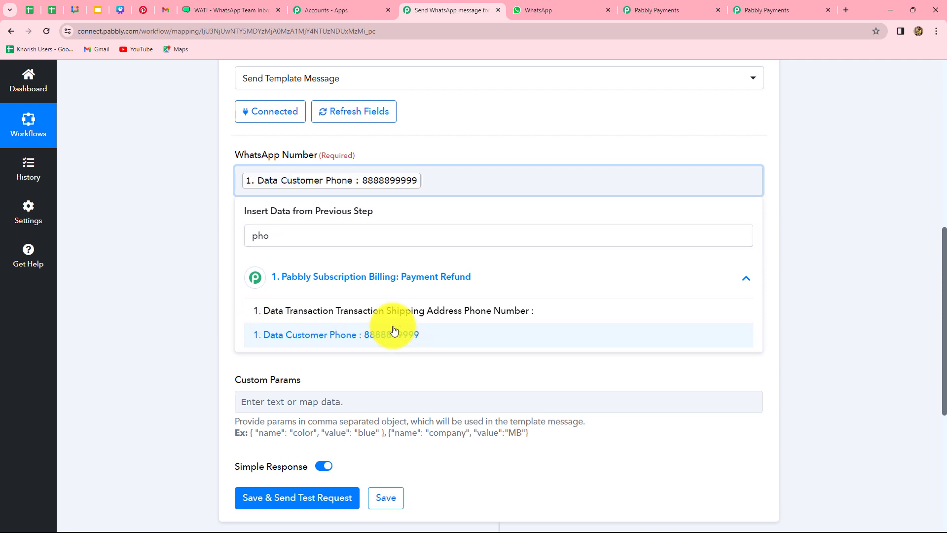
Move on to Custom Params and bring up WATI's API docs in the other tab.
{"action": "left_click", "coordinate": [859, 247]}
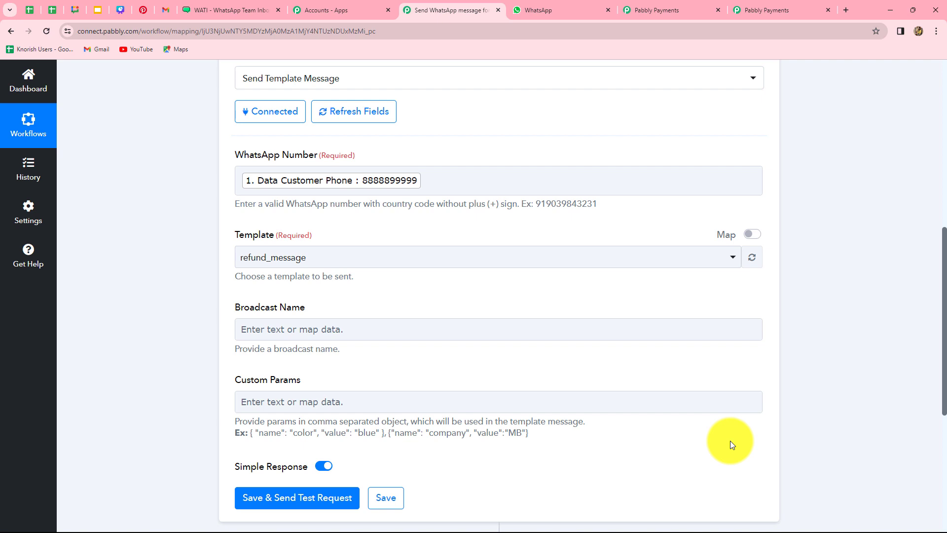
{"action": "left_click", "coordinate": [677, 400]}
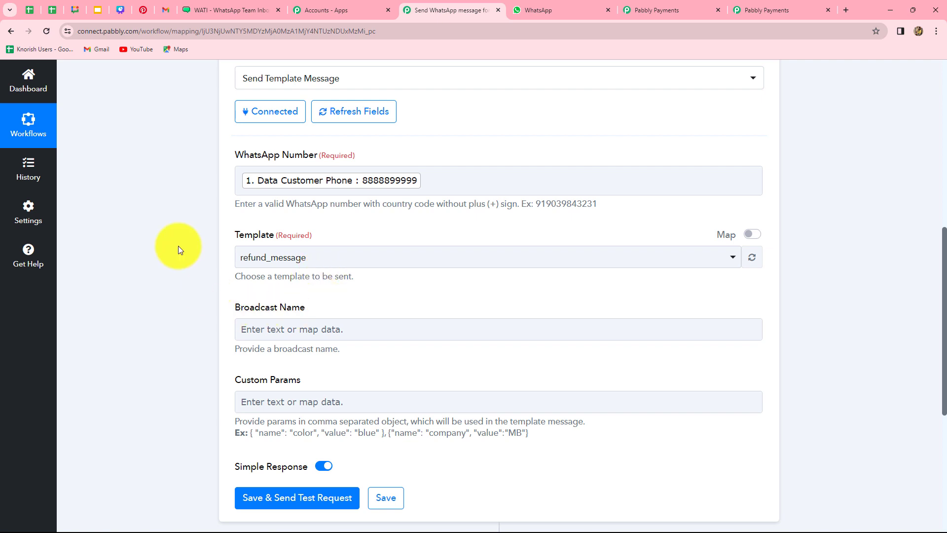
{"action": "left_click", "coordinate": [216, 13]}
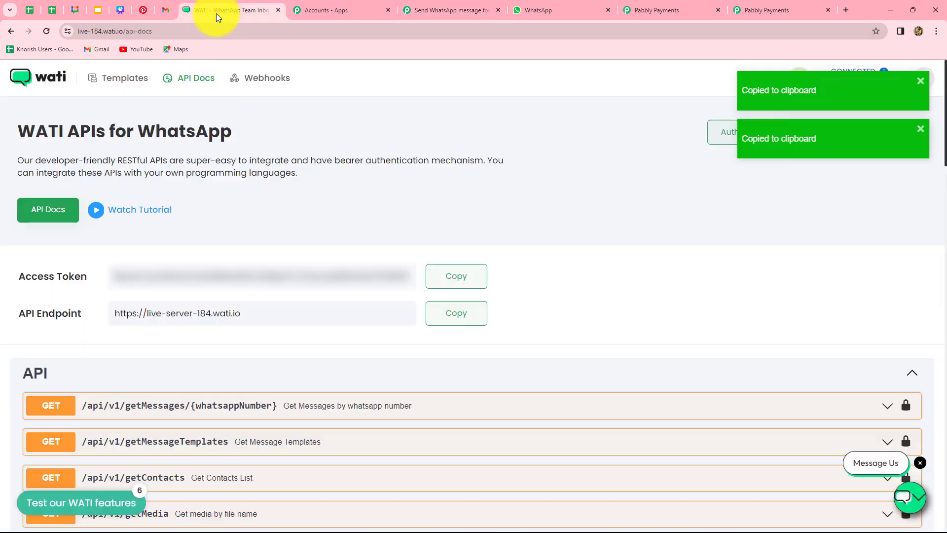
Open WATI's refund_message template and review its broadcast title, body variables and sample content.
{"action": "left_click", "coordinate": [118, 80]}
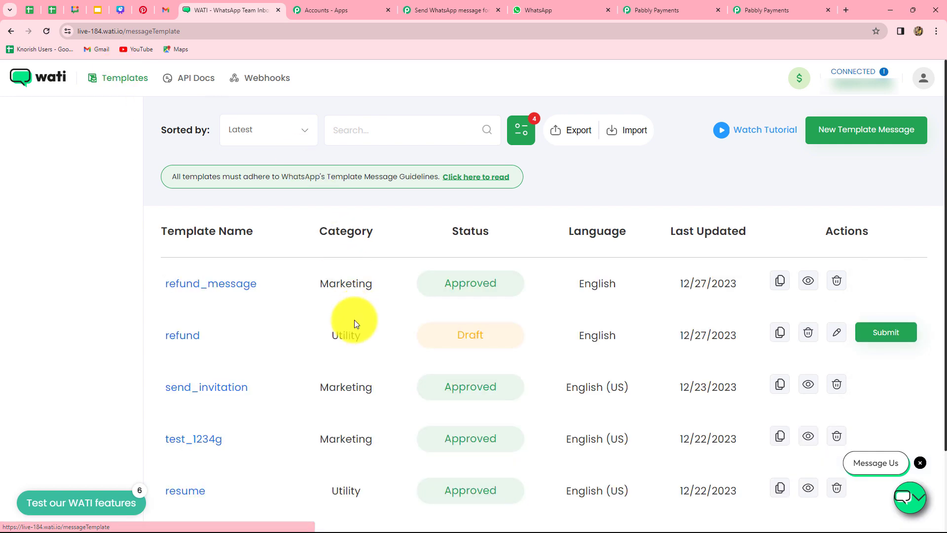
{"action": "scroll", "coordinate": [324, 312], "scroll_direction": "down", "scroll_amount": 2}
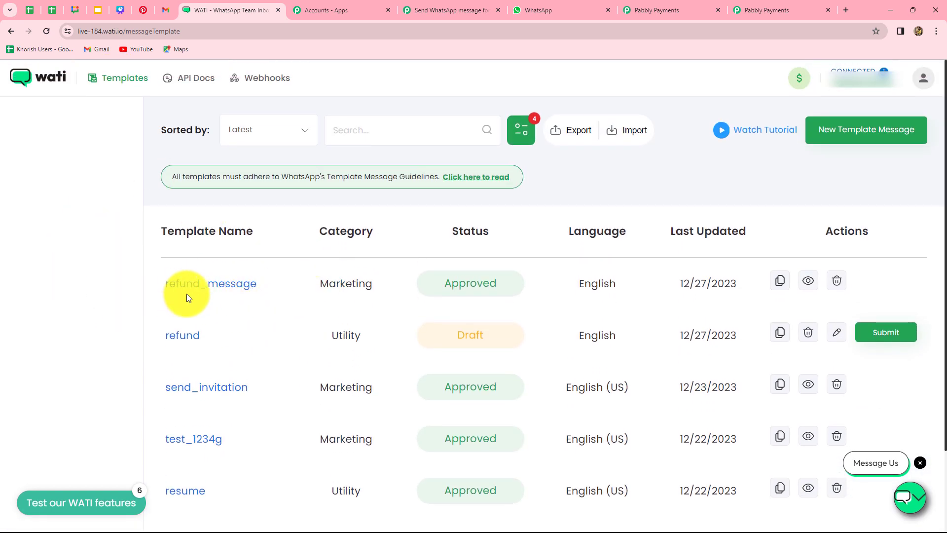
{"action": "left_click", "coordinate": [230, 285]}
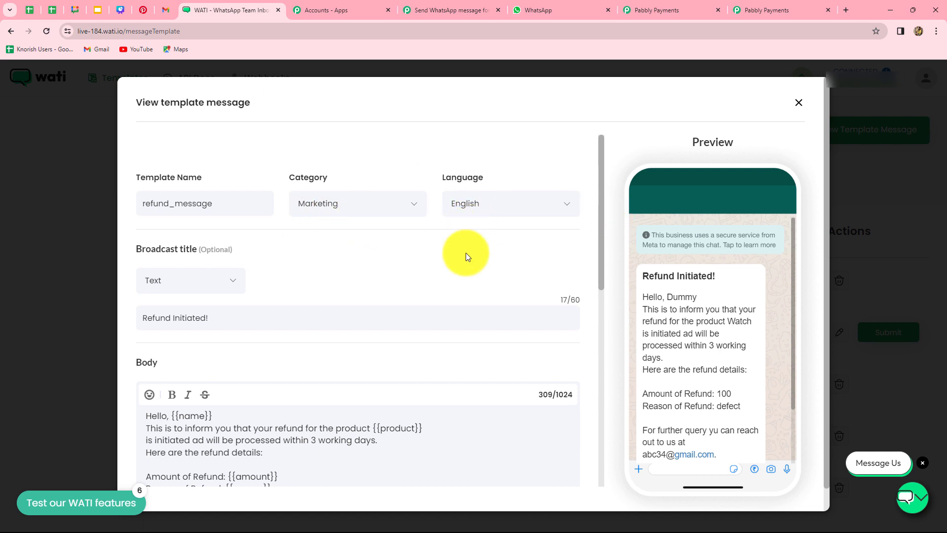
{"action": "scroll", "coordinate": [466, 256], "scroll_direction": "down", "scroll_amount": 2}
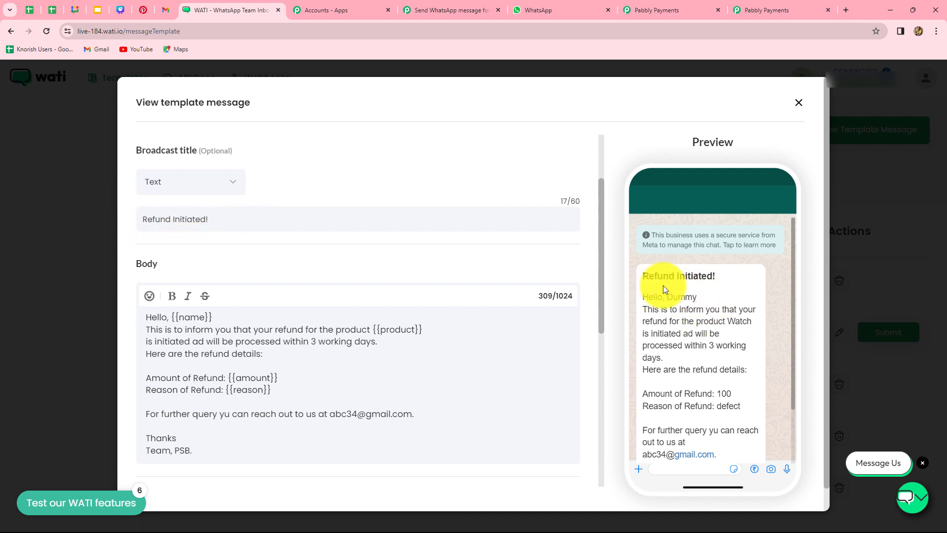
{"action": "scroll", "coordinate": [370, 392], "scroll_direction": "down", "scroll_amount": 2}
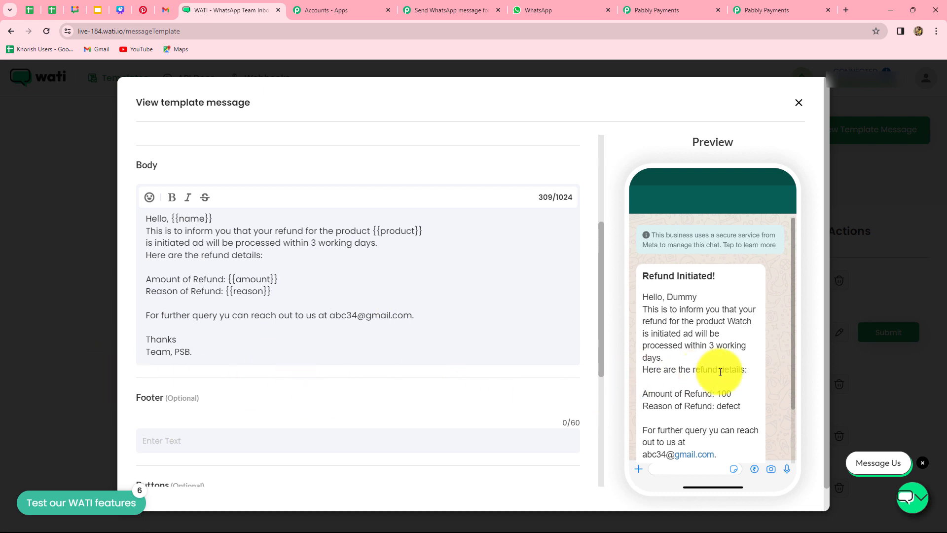
{"action": "scroll", "coordinate": [722, 376], "scroll_direction": "down", "scroll_amount": 2}
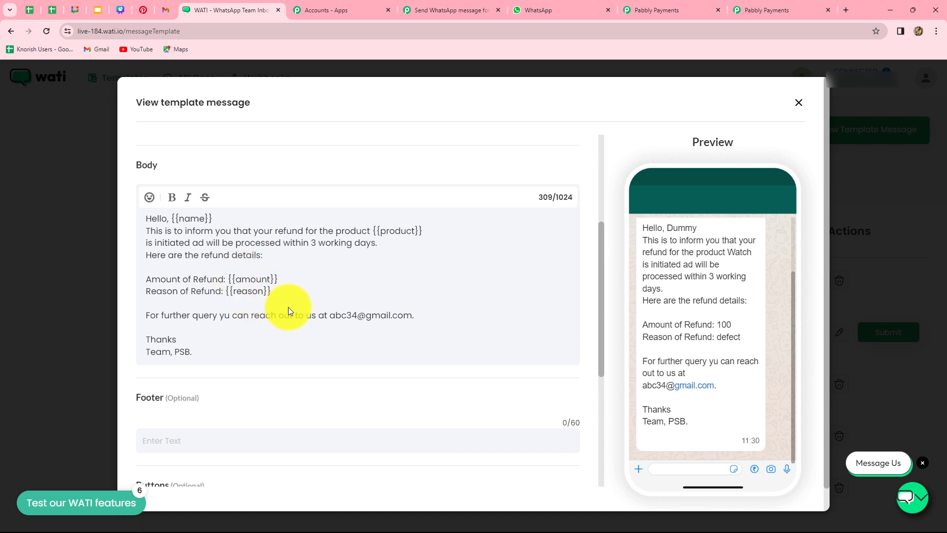
{"action": "scroll", "coordinate": [274, 302], "scroll_direction": "down", "scroll_amount": 5}
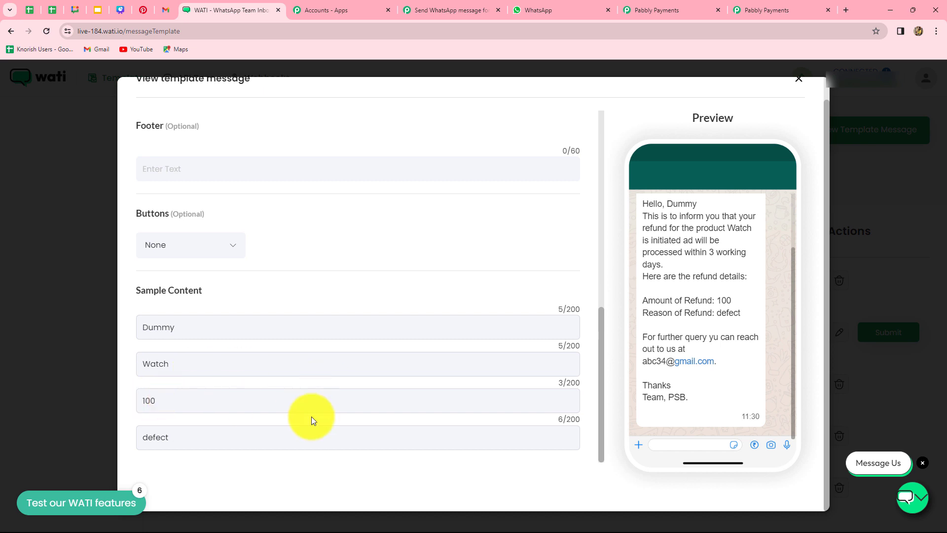
{"action": "scroll", "coordinate": [440, 345], "scroll_direction": "up", "scroll_amount": 8}
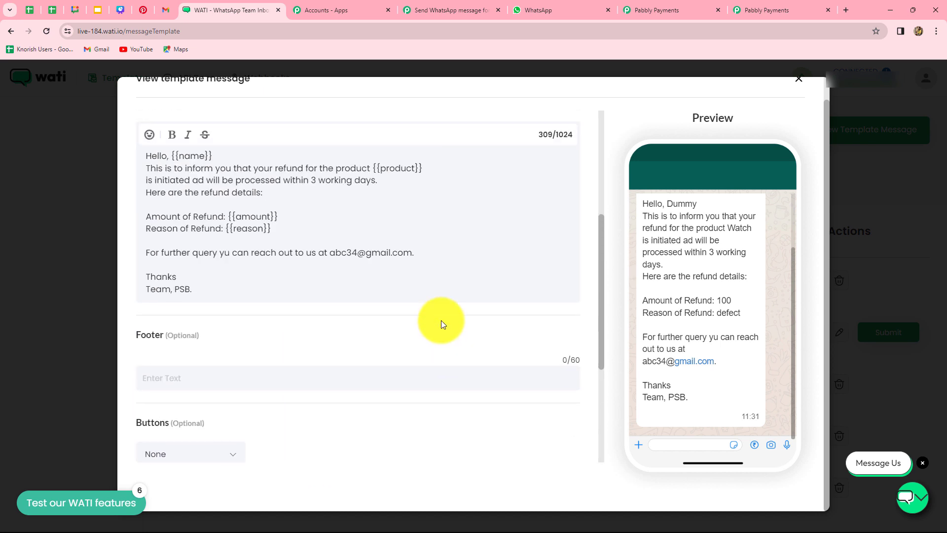
{"action": "scroll", "coordinate": [503, 301], "scroll_direction": "up", "scroll_amount": 2}
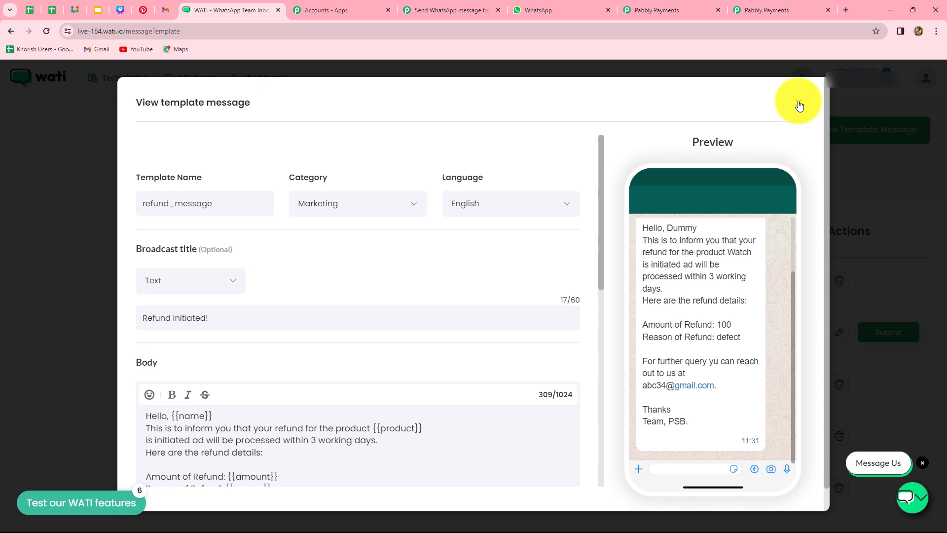
{"action": "left_click", "coordinate": [800, 105]}
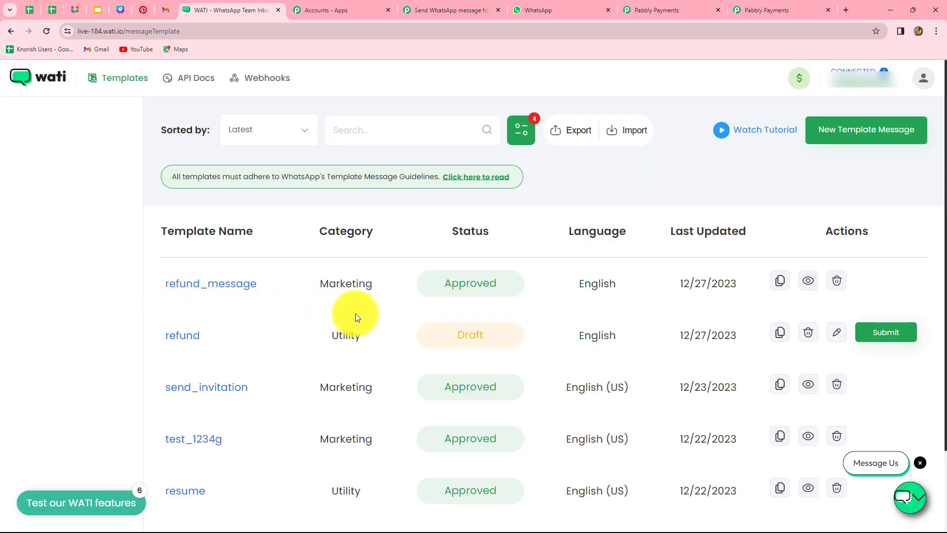
{"action": "left_click", "coordinate": [431, 8]}
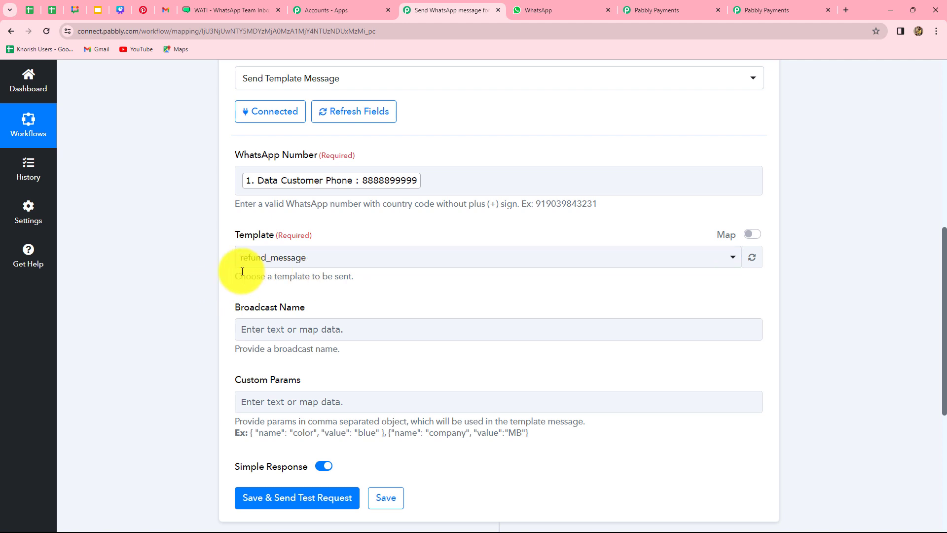
Recheck the WATI template, then enter 'Refund Initiated!' as the Broadcast Name.
{"action": "scroll", "coordinate": [321, 336], "scroll_direction": "down", "scroll_amount": 2}
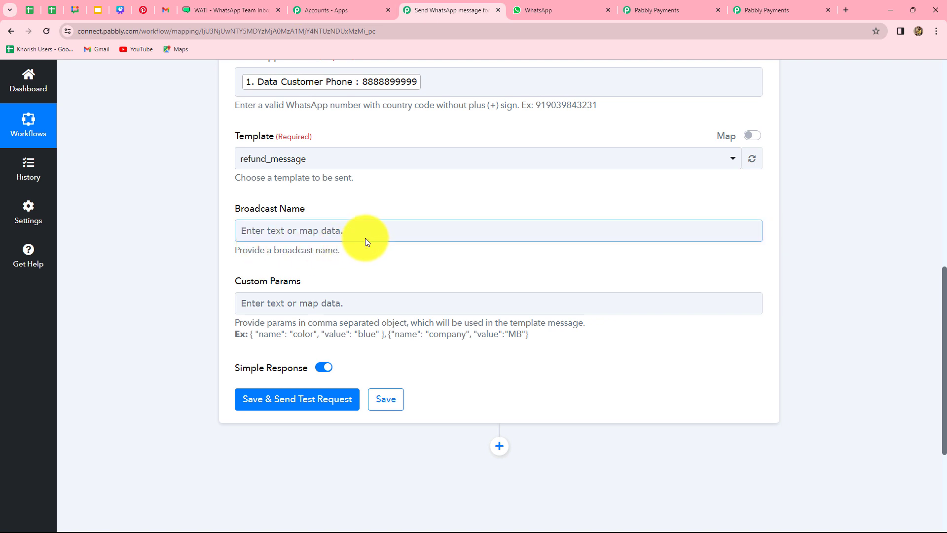
{"action": "left_click", "coordinate": [217, 10]}
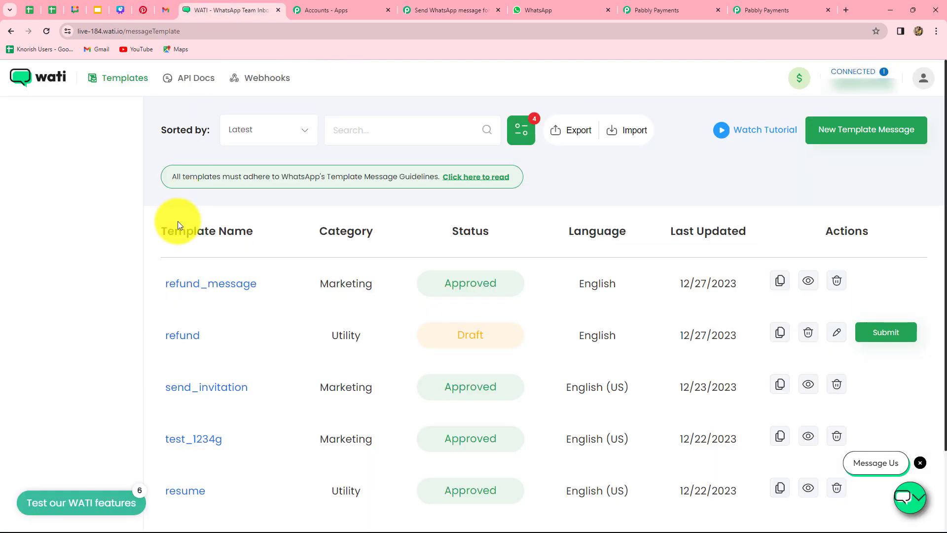
{"action": "left_click", "coordinate": [205, 283]}
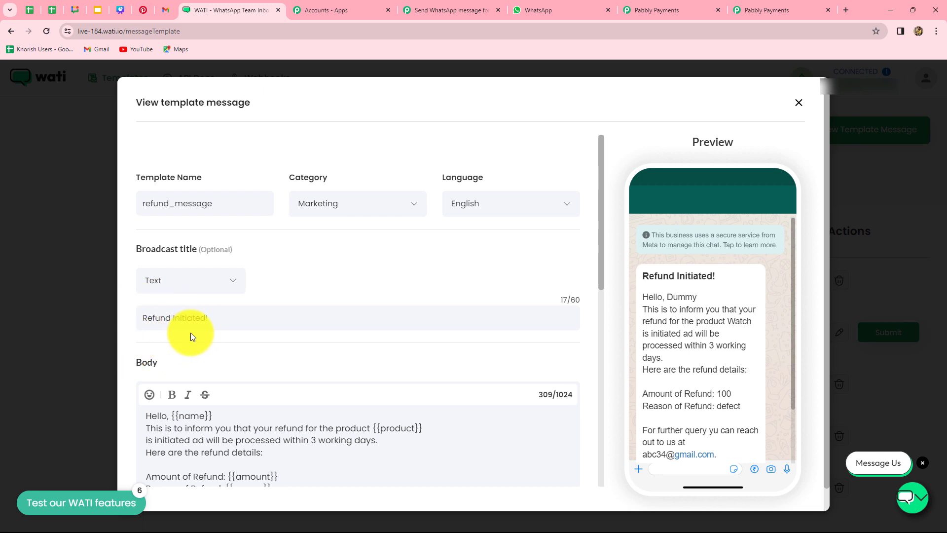
{"action": "left_click", "coordinate": [434, 10]}
{"action": "left_click", "coordinate": [247, 233]}
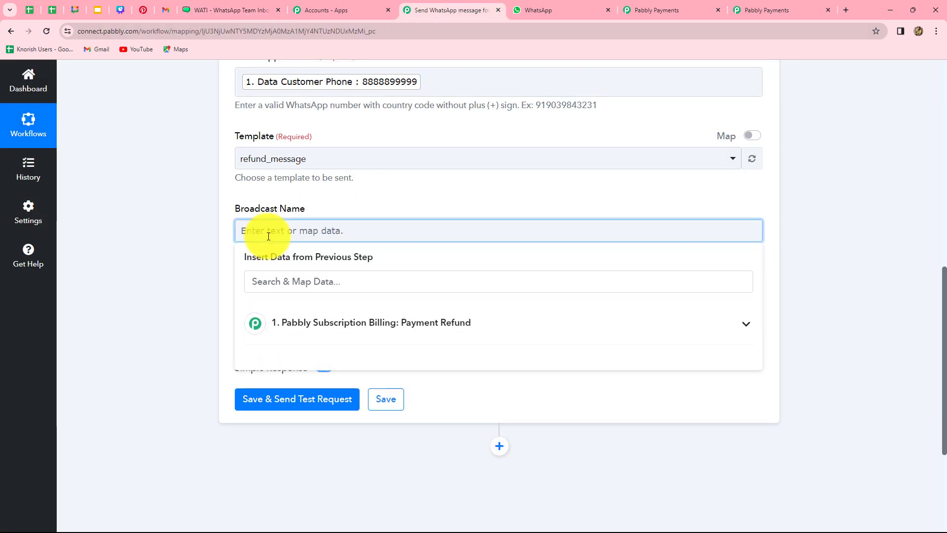
{"action": "type", "text": "Refund Initiated!"}
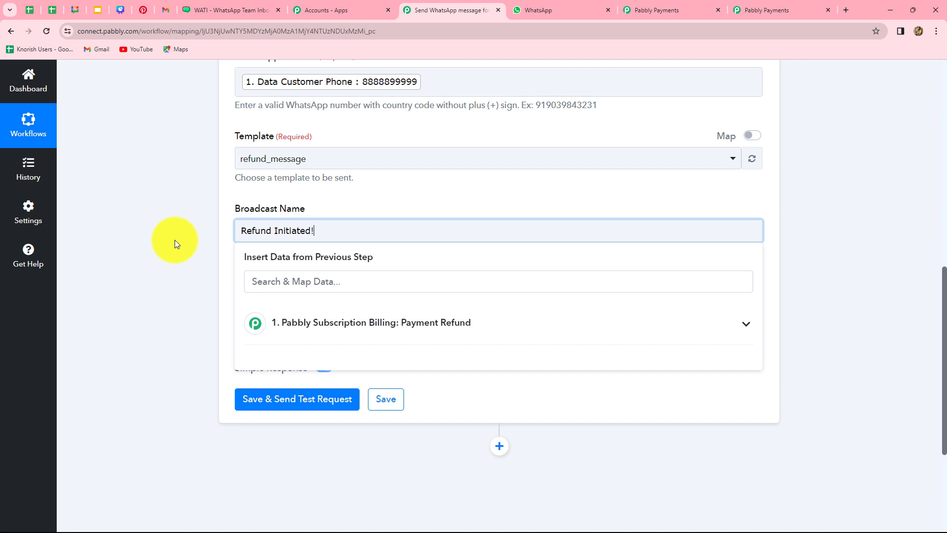
{"action": "left_click", "coordinate": [175, 240]}
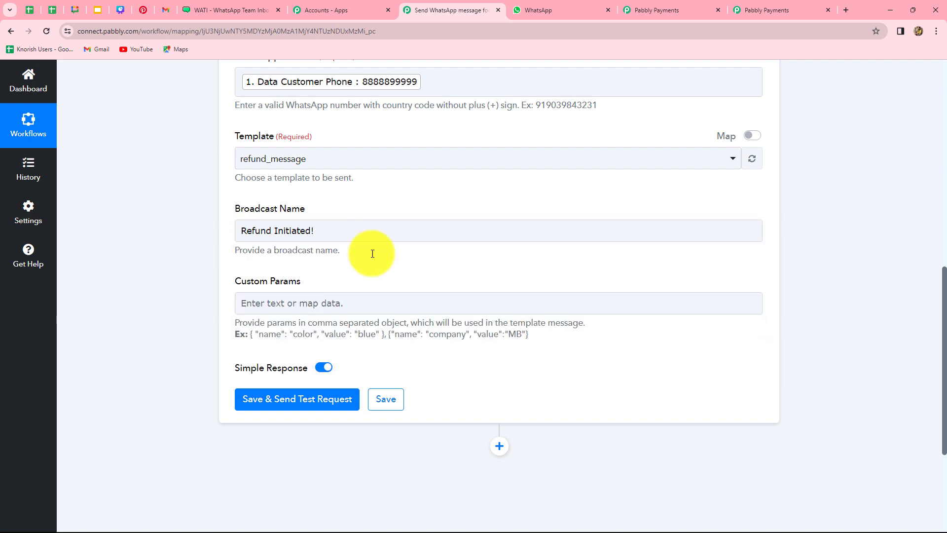
{"action": "left_click", "coordinate": [281, 308]}
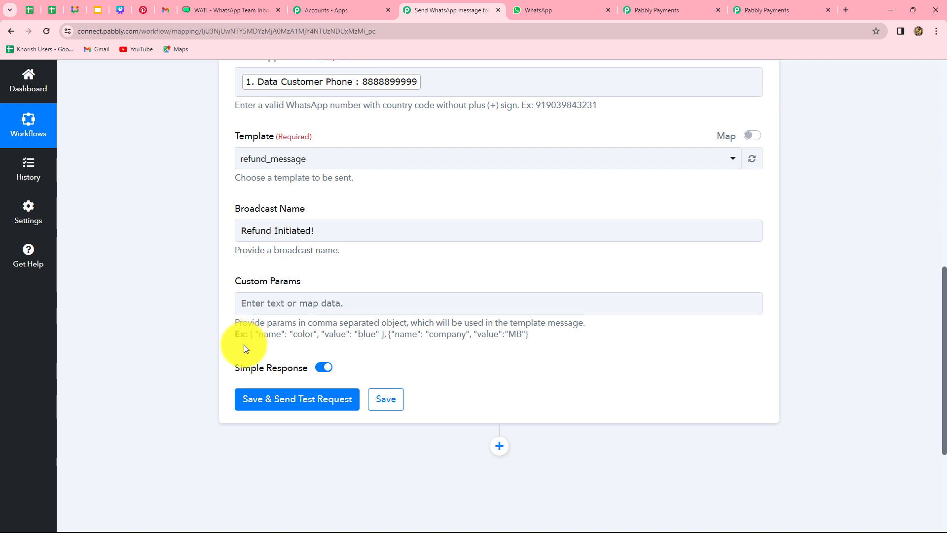
Paste the example { "name": "color", "value": "blue" } object into Custom Params.
{"action": "left_click_drag", "start_coordinate": [248, 335], "coordinate": [381, 335]}
{"action": "key", "text": "ctrl+c"}
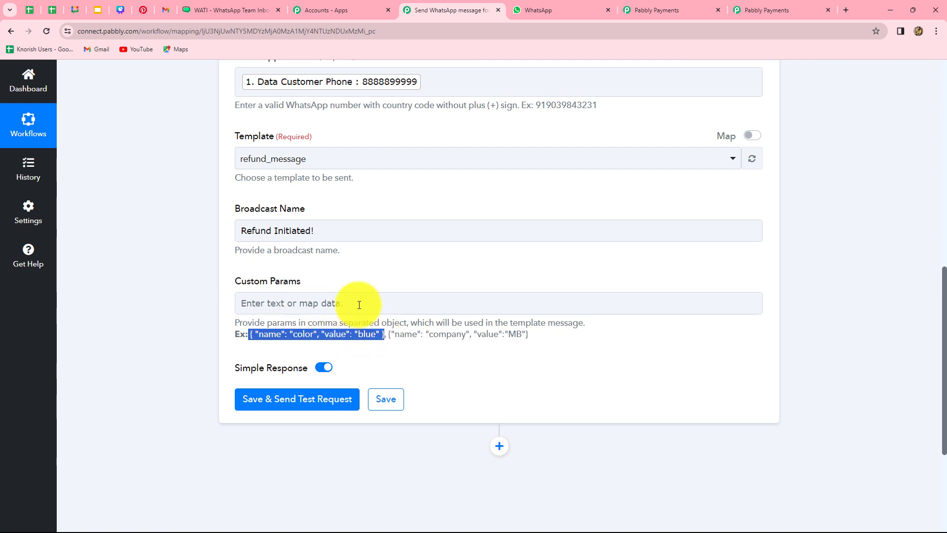
{"action": "left_click", "coordinate": [359, 305]}
{"action": "key", "text": "ctrl+v"}
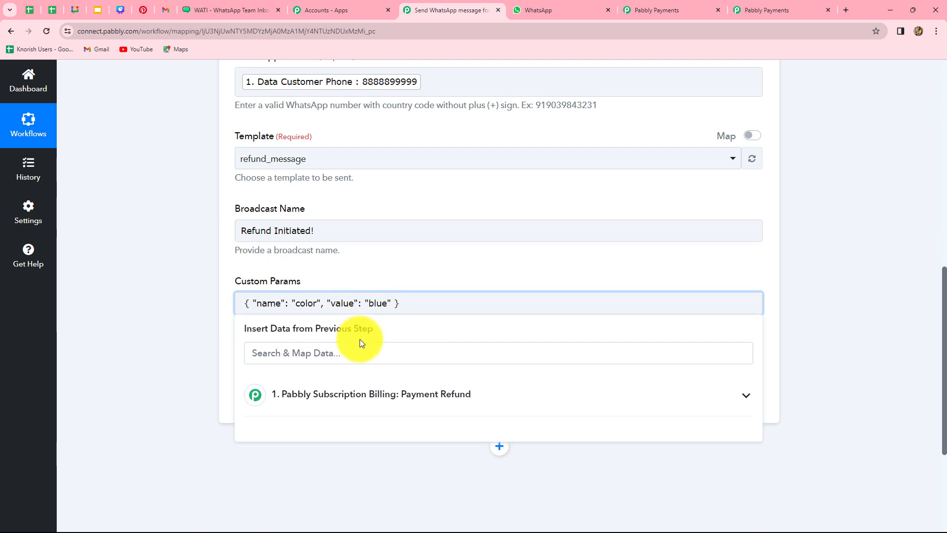
{"action": "left_click", "coordinate": [158, 343]}
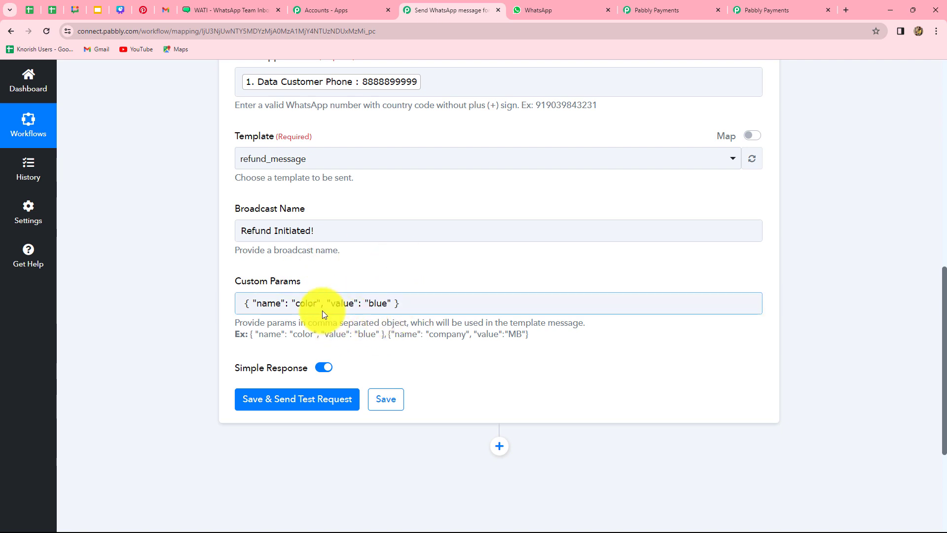
{"action": "left_click", "coordinate": [226, 11]}
{"action": "scroll", "coordinate": [209, 372], "scroll_direction": "down", "scroll_amount": 1}
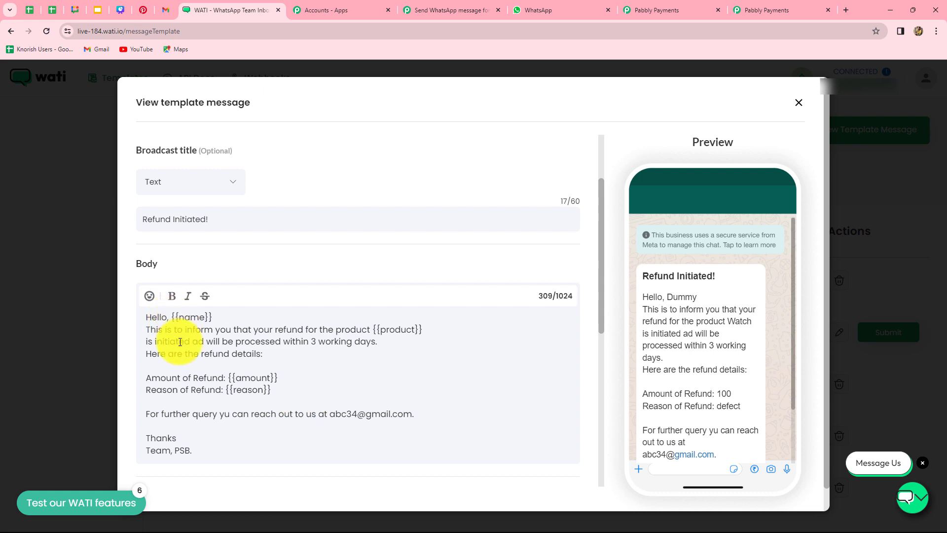
Rename the first Custom Params entry to name, mapped to the customer's first name.
{"action": "left_click", "coordinate": [445, 10]}
{"action": "left_click", "coordinate": [317, 300]}
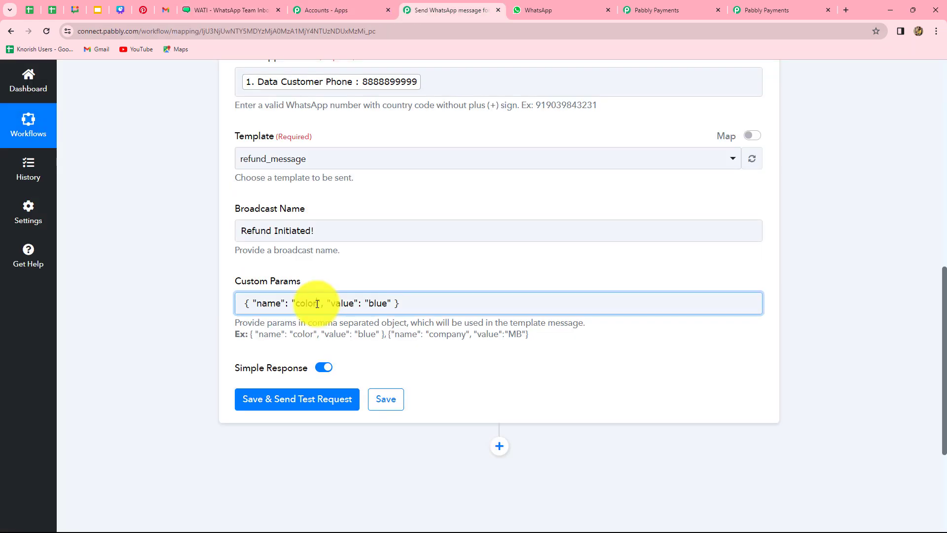
{"action": "key", "text": "BackSpace"}
{"action": "key", "text": "BackSpace"}
{"action": "key", "text": "BackSpace"}
{"action": "key", "text": "BackSpace"}
{"action": "key", "text": "BackSpace"}
{"action": "type", "text": "name"}
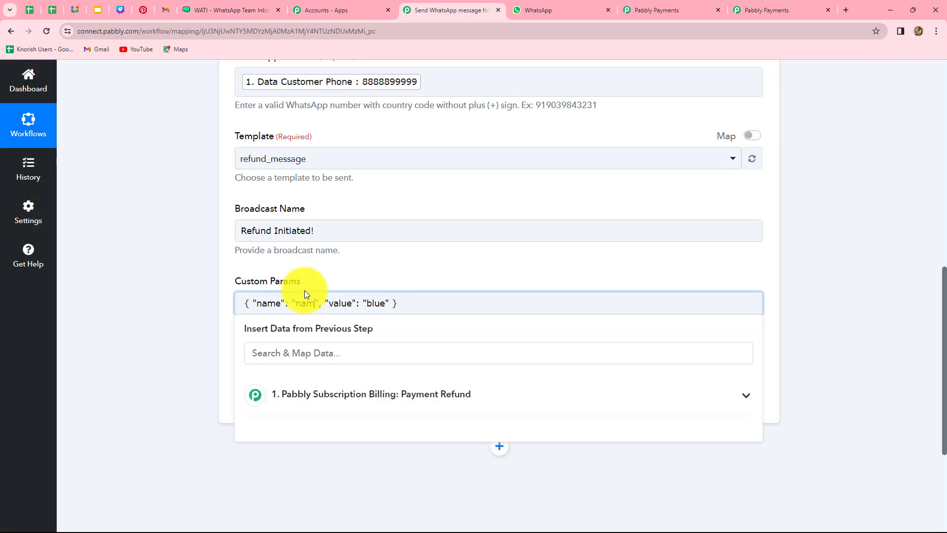
{"action": "double_click", "coordinate": [385, 296]}
{"action": "key", "text": "BackSpace"}
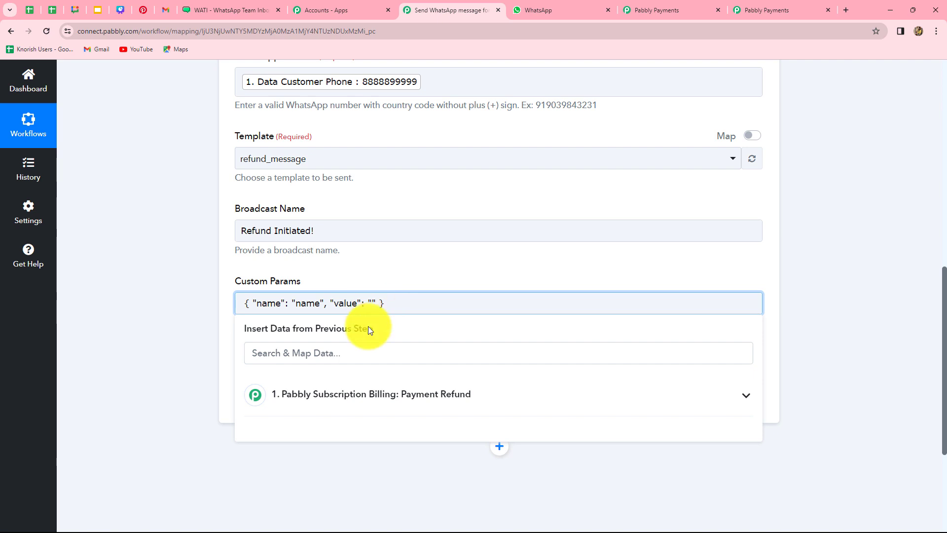
{"action": "left_click", "coordinate": [370, 395]}
{"action": "left_click", "coordinate": [320, 349]}
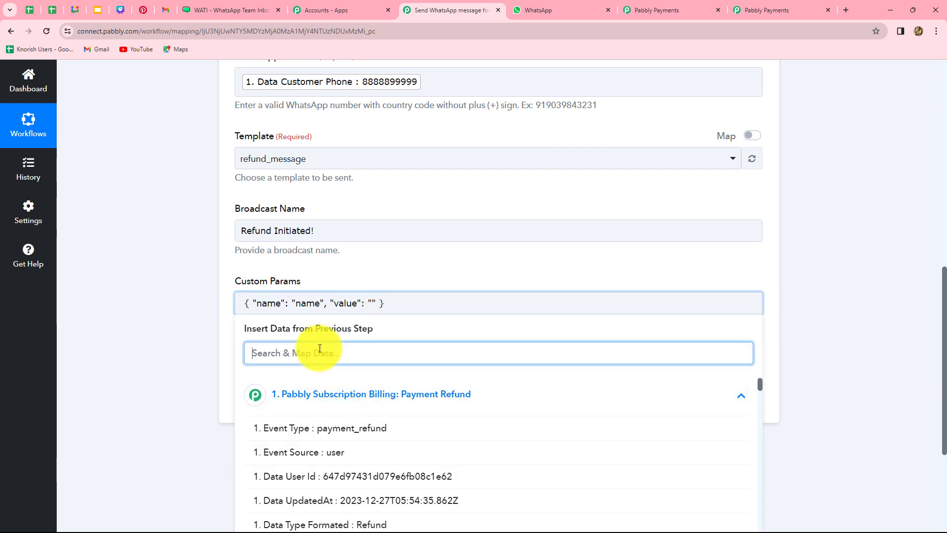
{"action": "type", "text": "na"}
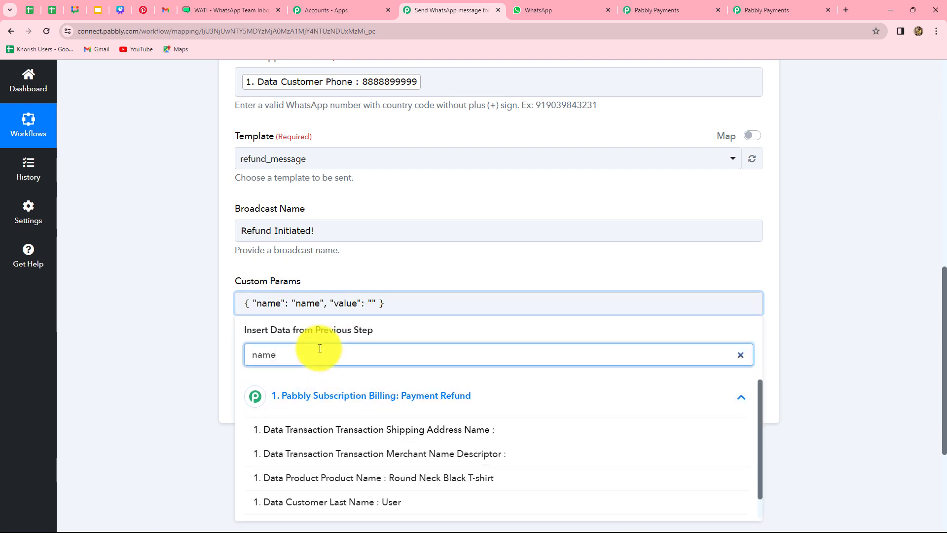
{"action": "type", "text": "me"}
{"action": "scroll", "coordinate": [336, 414], "scroll_direction": "down", "scroll_amount": 1}
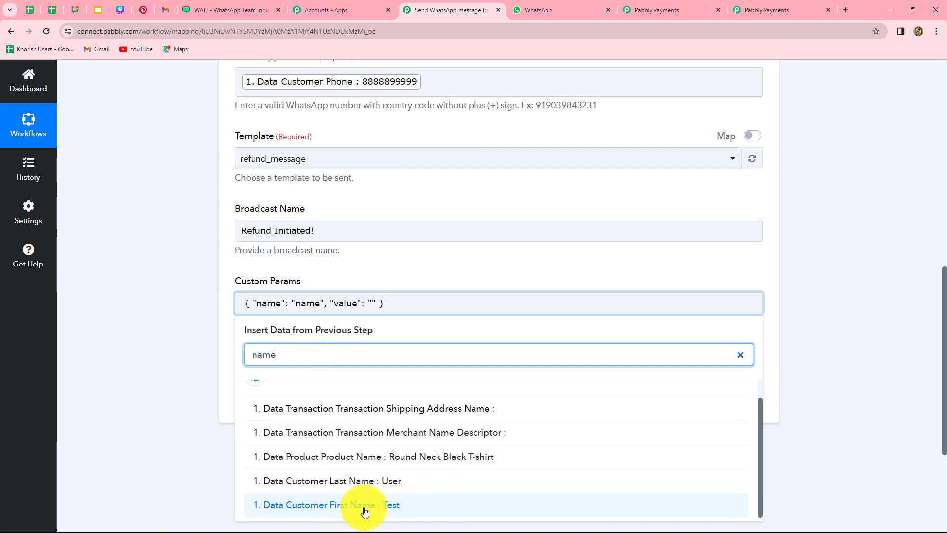
{"action": "left_click", "coordinate": [388, 503]}
{"action": "left_click", "coordinate": [826, 370]}
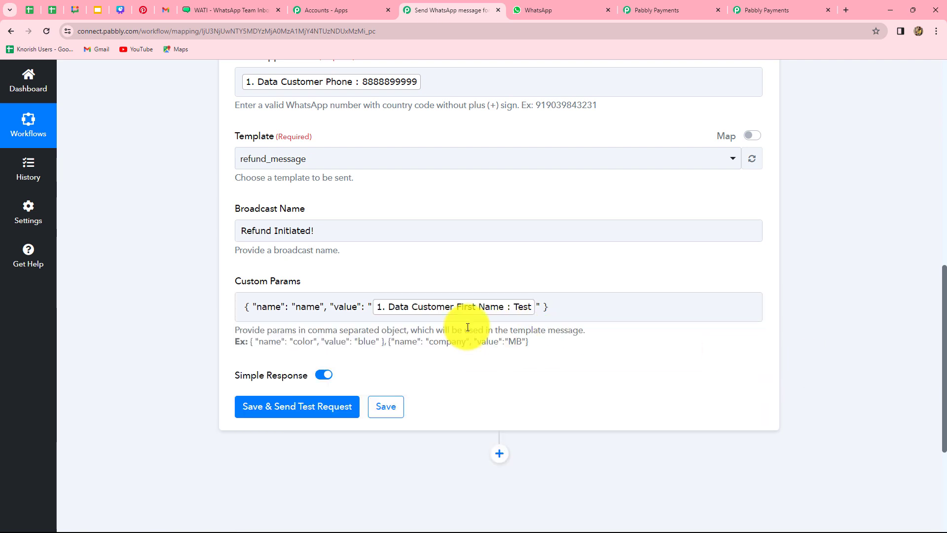
{"action": "left_click", "coordinate": [548, 306]}
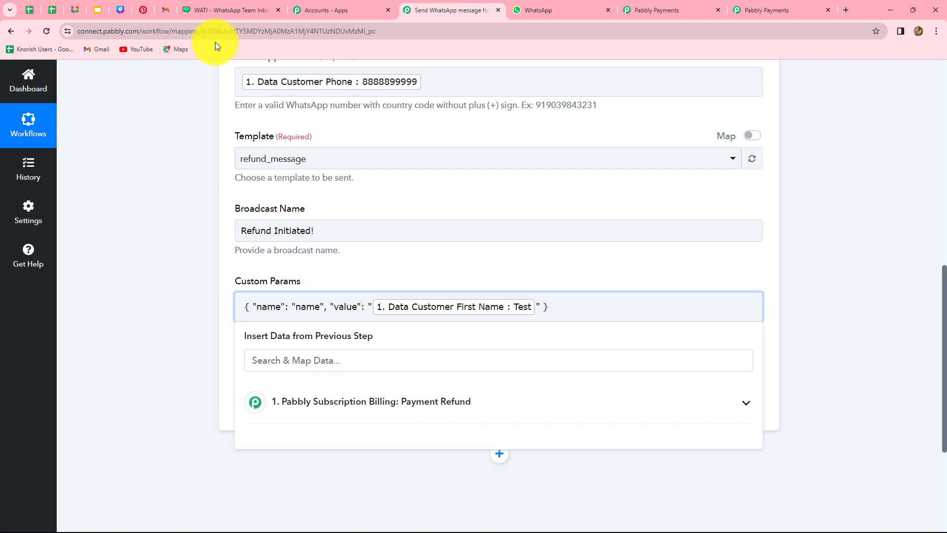
Add a product parameter mapped to the refund's product name.
{"action": "left_click", "coordinate": [231, 10]}
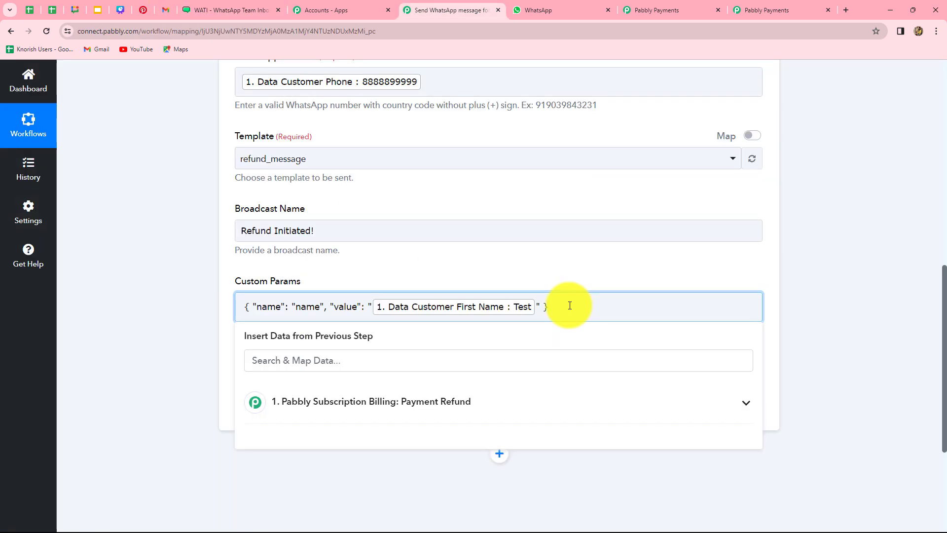
{"action": "type", "text": ","}
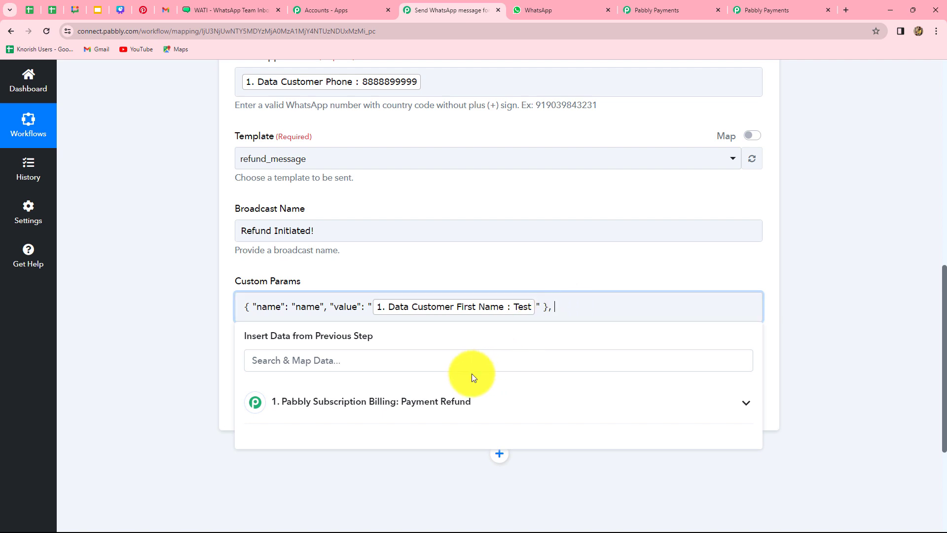
{"action": "key", "text": "ctrl+v"}
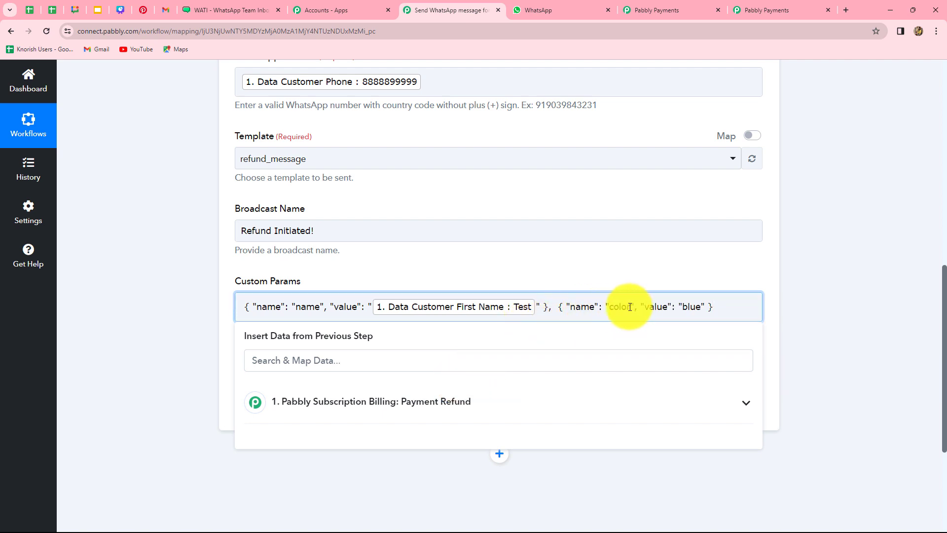
{"action": "key", "text": "BackSpace"}
{"action": "key", "text": "BackSpace"}
{"action": "key", "text": "BackSpace"}
{"action": "key", "text": "BackSpace"}
{"action": "key", "text": "BackSpace"}
{"action": "type", "text": "product"}
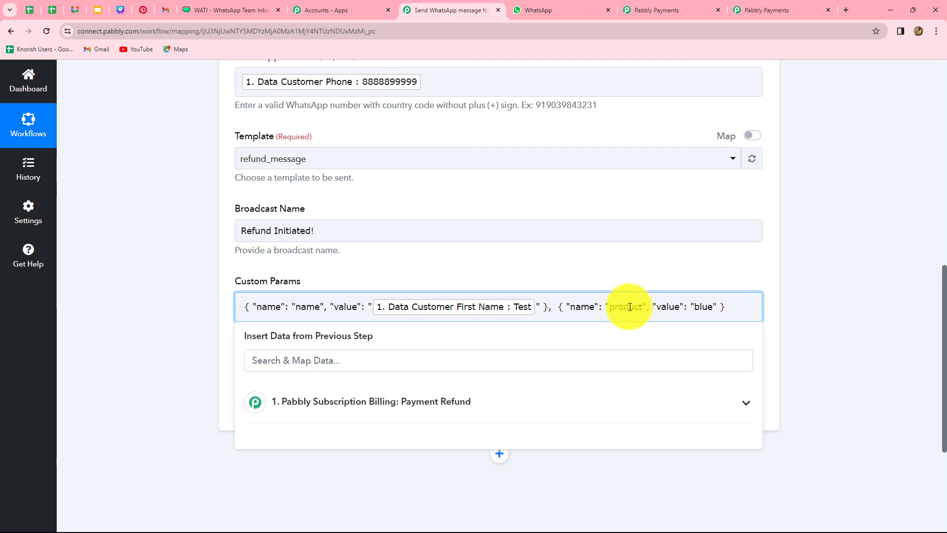
{"action": "left_click", "coordinate": [715, 308]}
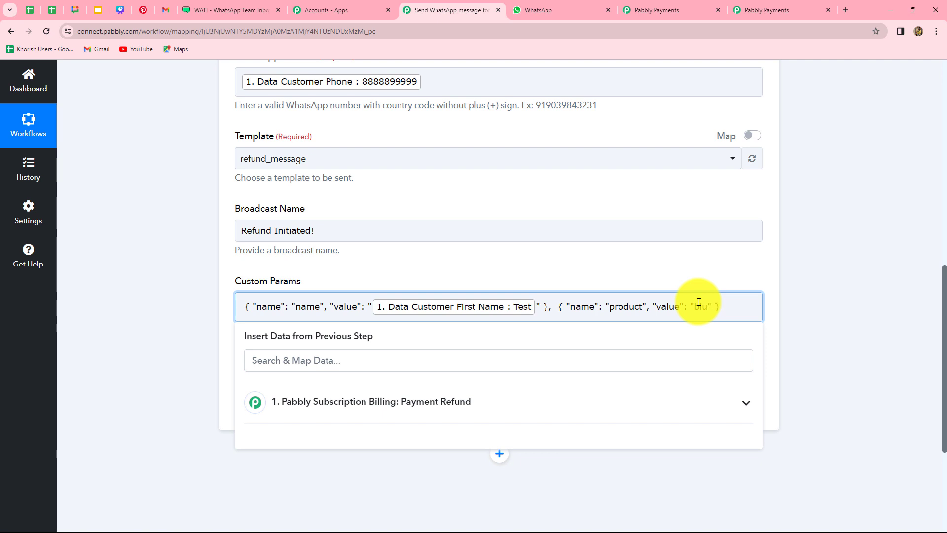
{"action": "left_click", "coordinate": [377, 400]}
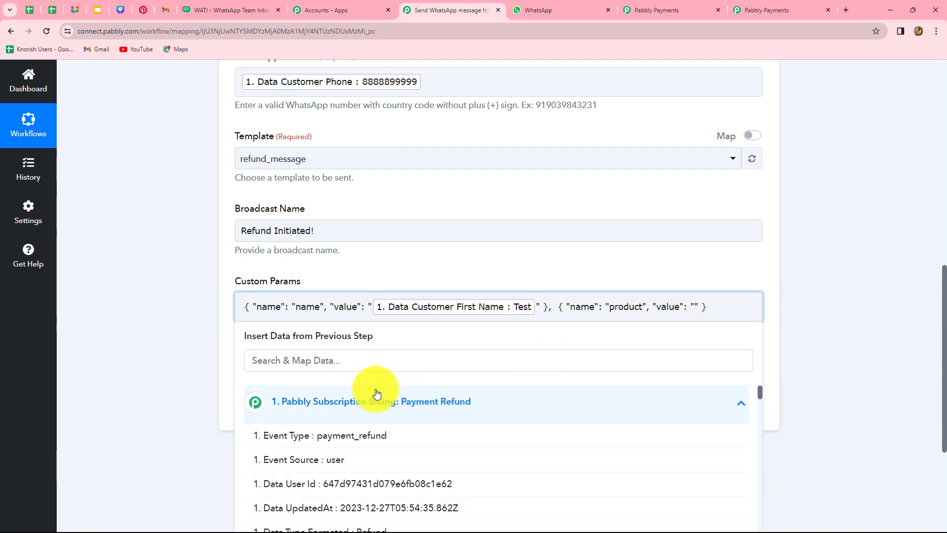
{"action": "type", "text": "pro"}
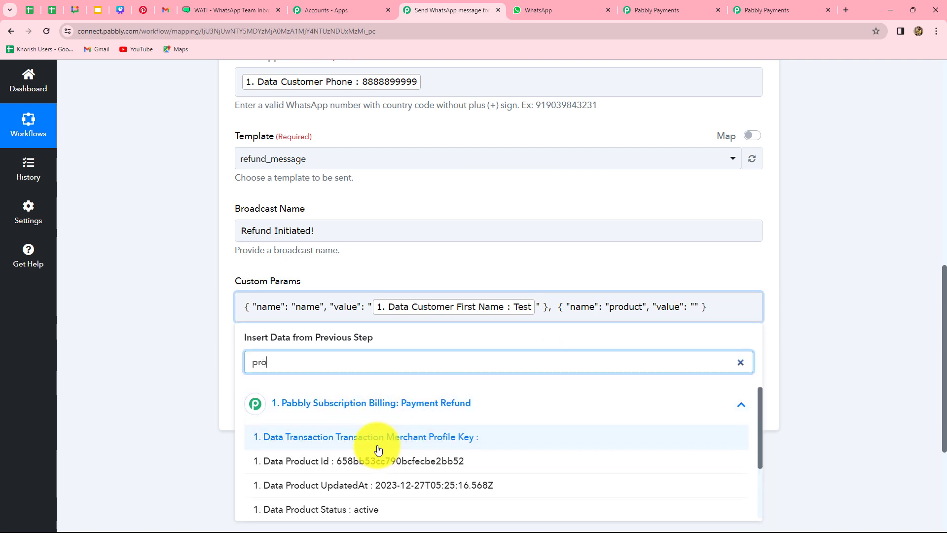
{"action": "key", "text": "BackSpace"}
{"action": "key", "text": "BackSpace"}
{"action": "key", "text": "BackSpace"}
{"action": "type", "text": "ir"}
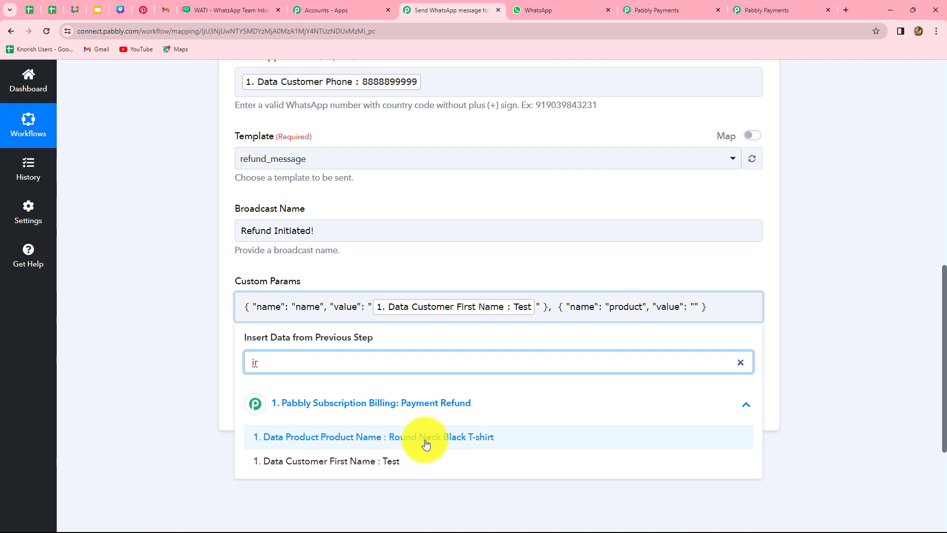
{"action": "left_click", "coordinate": [457, 437]}
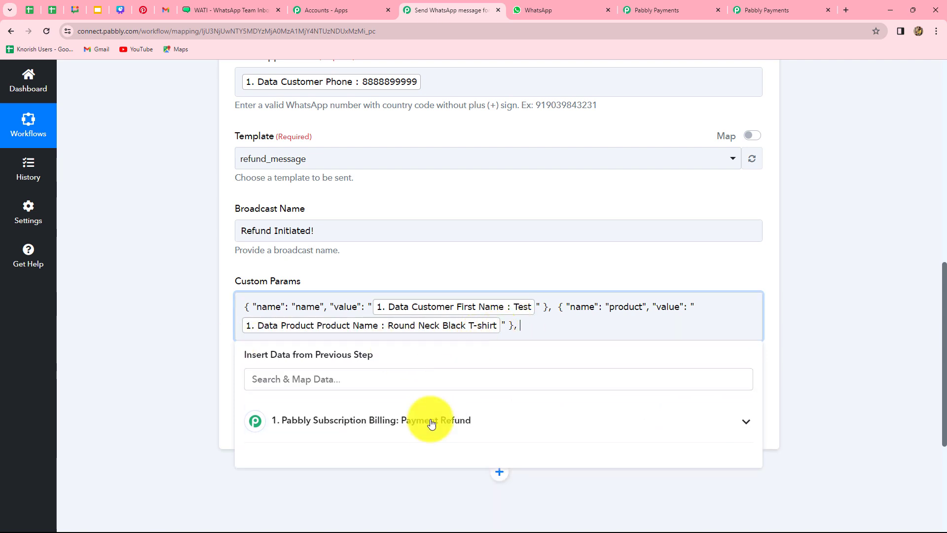
Add an amount parameter mapped to the refund amount (399).
{"action": "type", "text": "{ \"name\": \"color\", \"value\": \"blue\" }"}
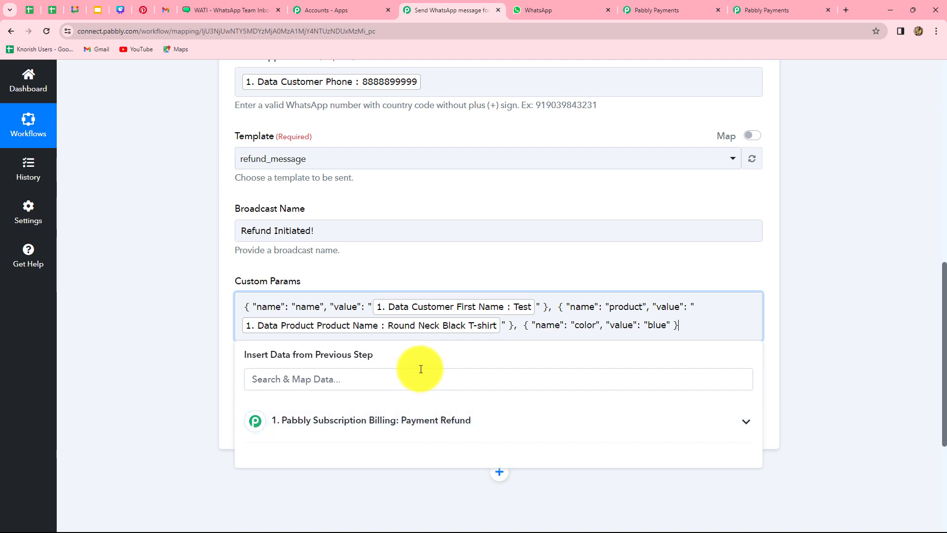
{"action": "left_click", "coordinate": [192, 9]}
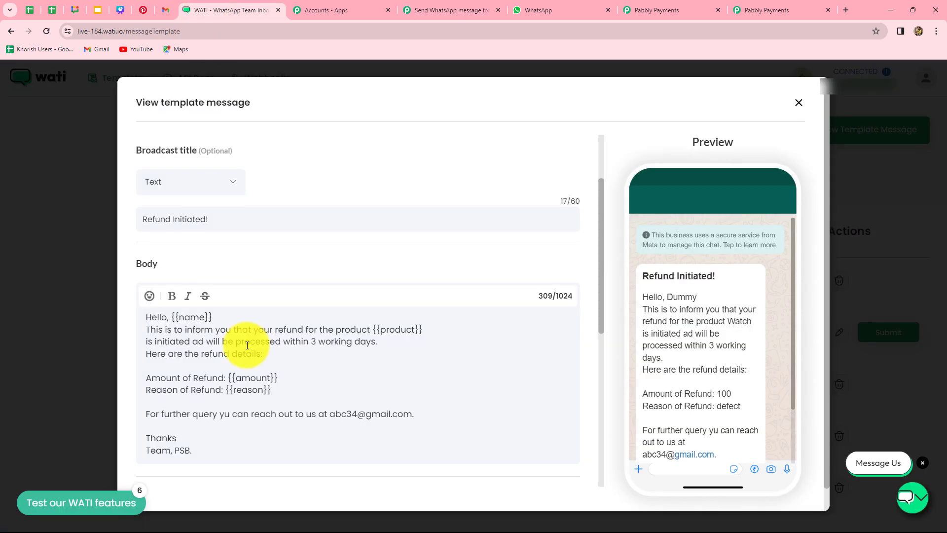
{"action": "left_click", "coordinate": [455, 10]}
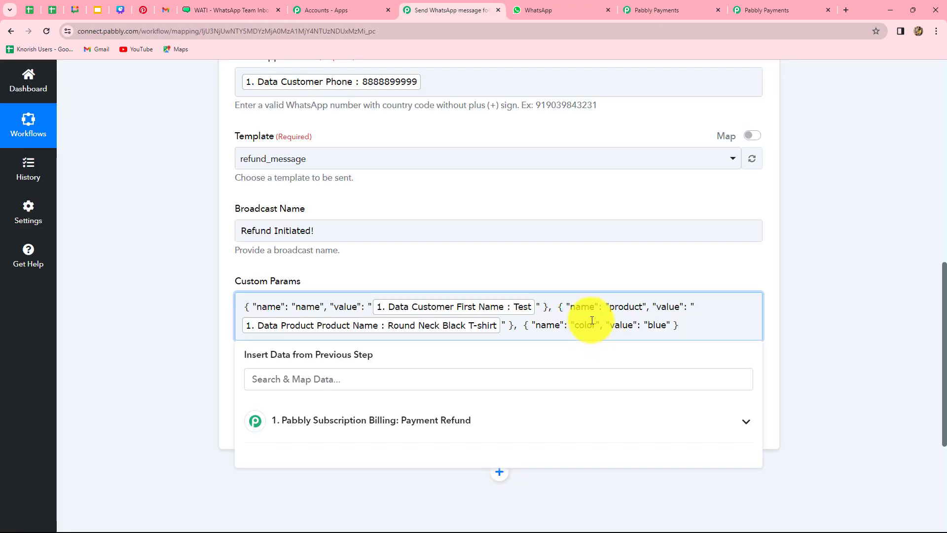
{"action": "key", "text": "BackSpace"}
{"action": "key", "text": "BackSpace"}
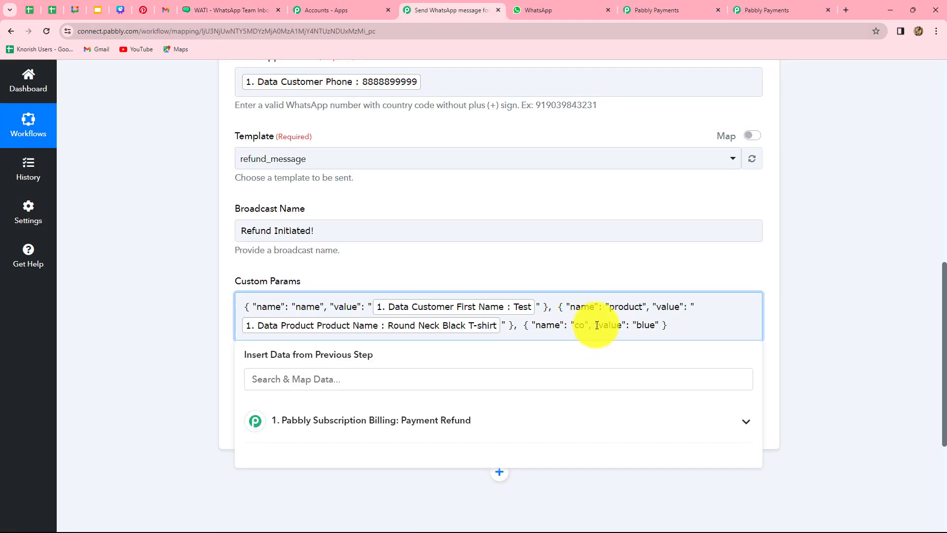
{"action": "left_click", "coordinate": [371, 420]}
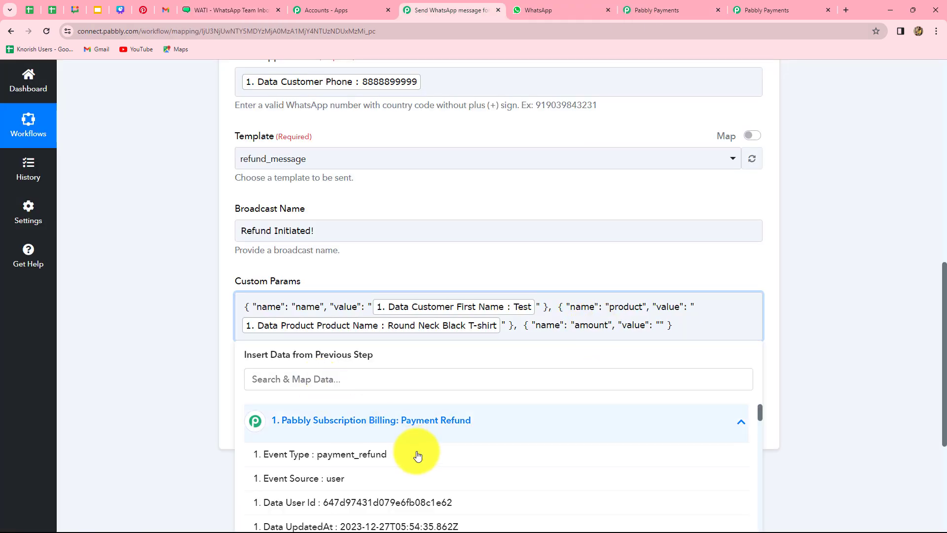
{"action": "scroll", "coordinate": [417, 454], "scroll_direction": "down", "scroll_amount": 4}
{"action": "scroll", "coordinate": [418, 453], "scroll_direction": "down", "scroll_amount": 3}
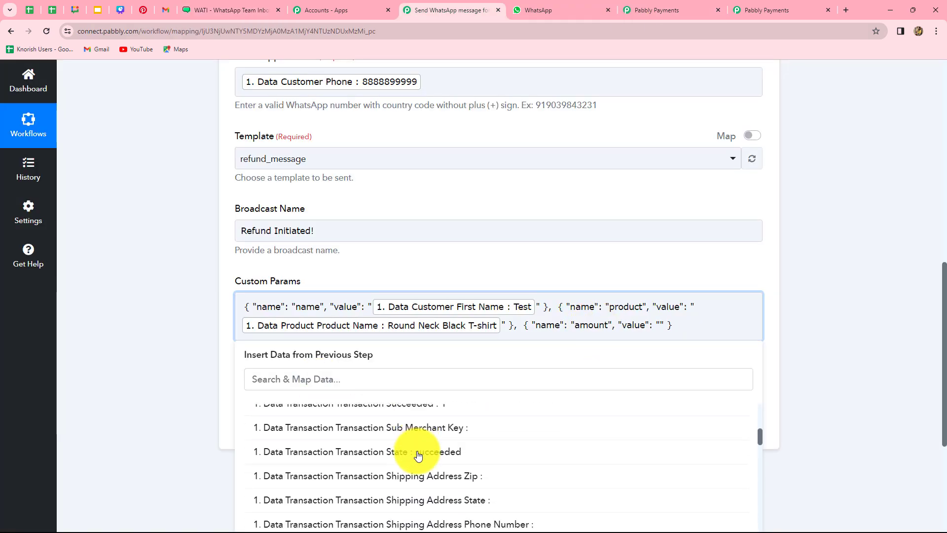
{"action": "left_click", "coordinate": [345, 381]}
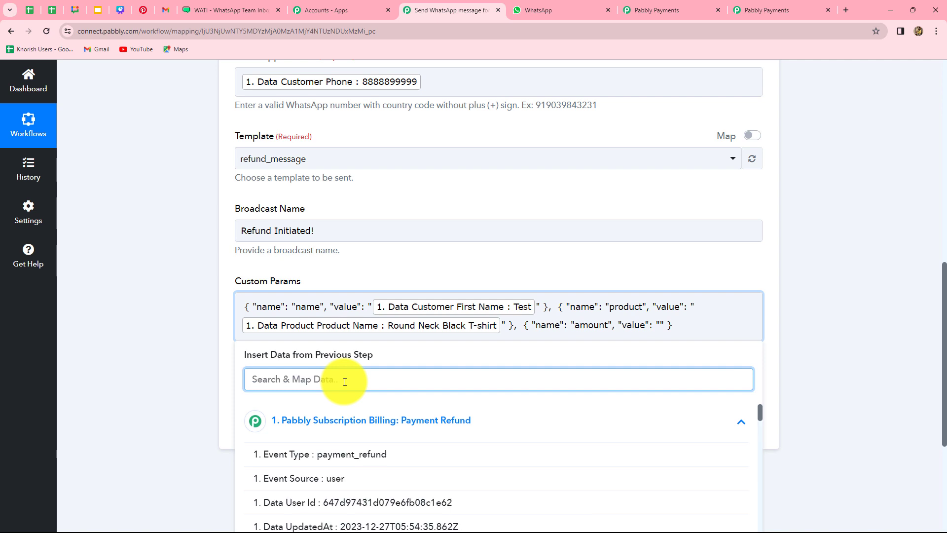
{"action": "type", "text": "399"}
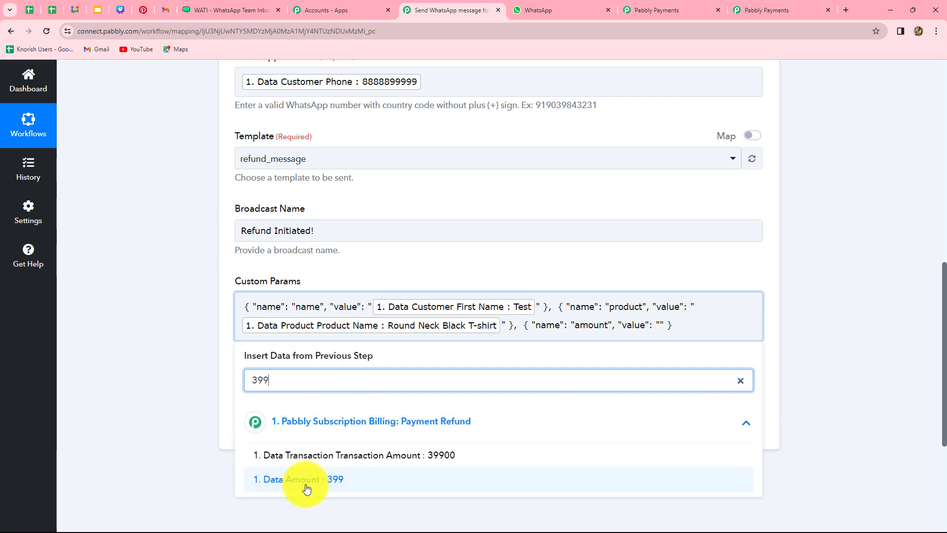
{"action": "left_click", "coordinate": [345, 481]}
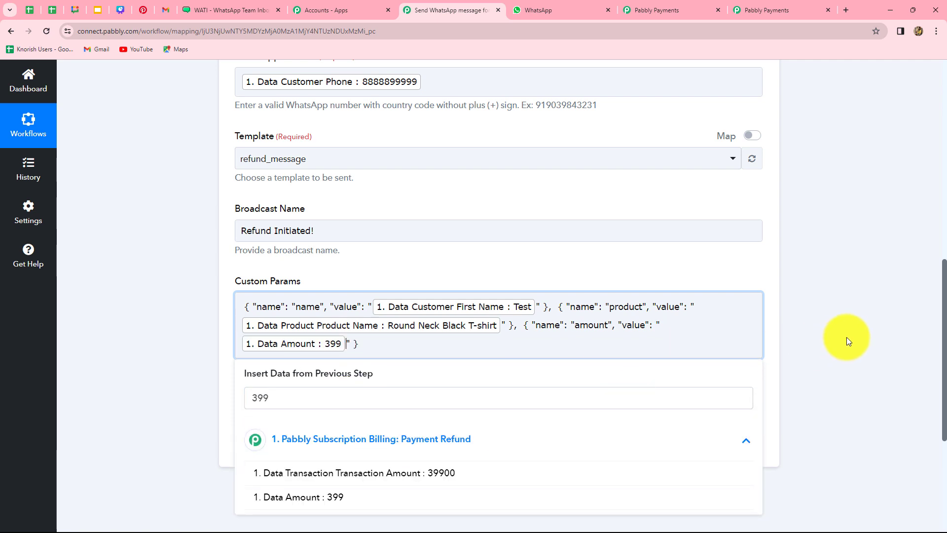
{"action": "left_click", "coordinate": [365, 343]}
Add a reason parameter mapped to the refund's Data Description.
{"action": "type", "text": ","}
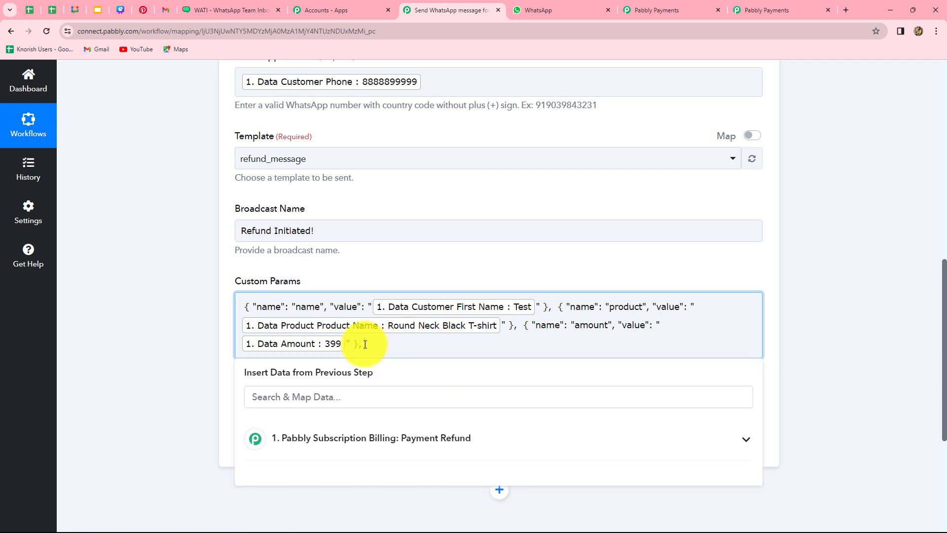
{"action": "type", "text": "{ \"name\": \"color\", \"value\": \"blue\" }"}
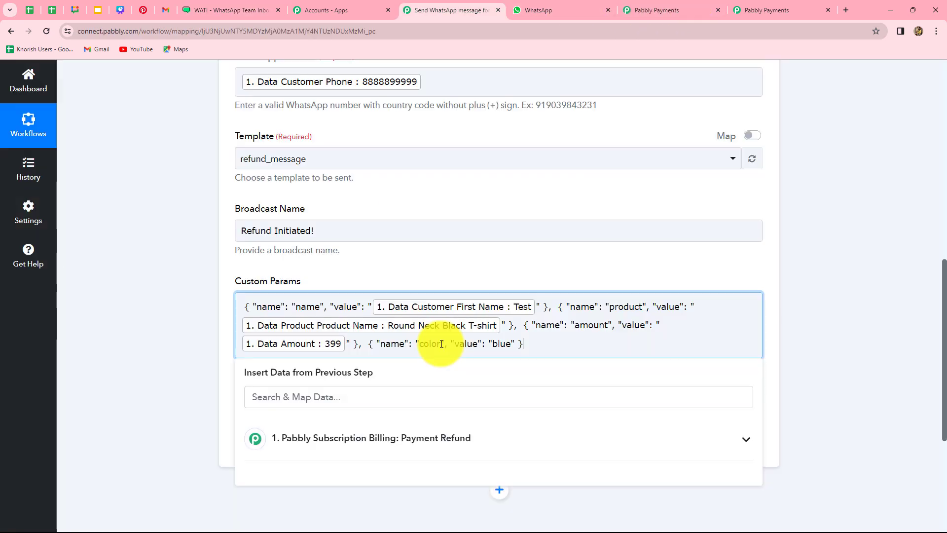
{"action": "key", "text": "BackSpace"}
{"action": "key", "text": "BackSpace"}
{"action": "key", "text": "BackSpace"}
{"action": "key", "text": "BackSpace"}
{"action": "key", "text": "BackSpace"}
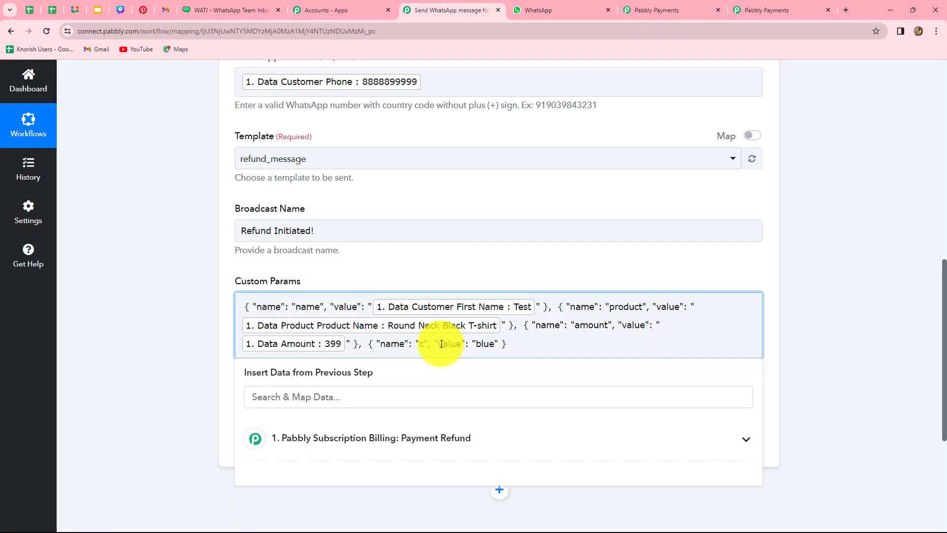
{"action": "type", "text": "reason"}
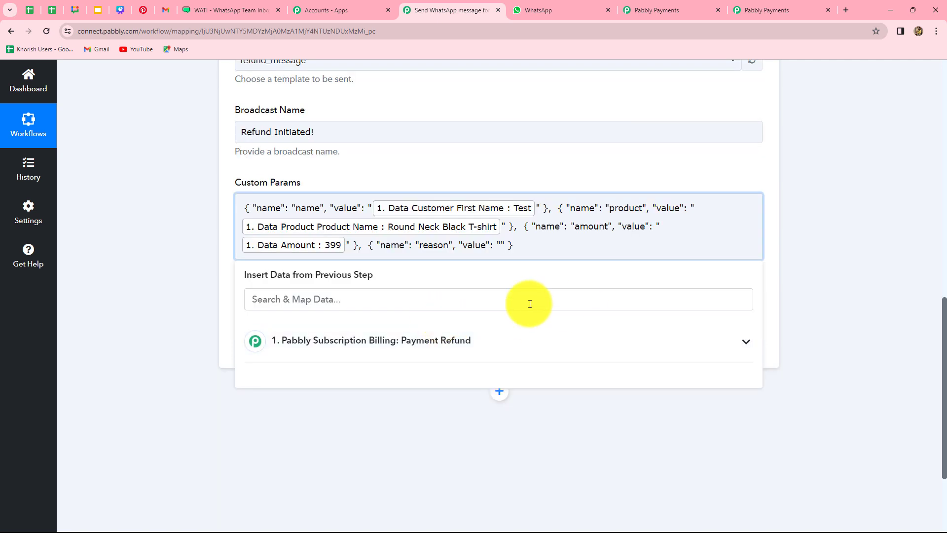
{"action": "left_click", "coordinate": [454, 341]}
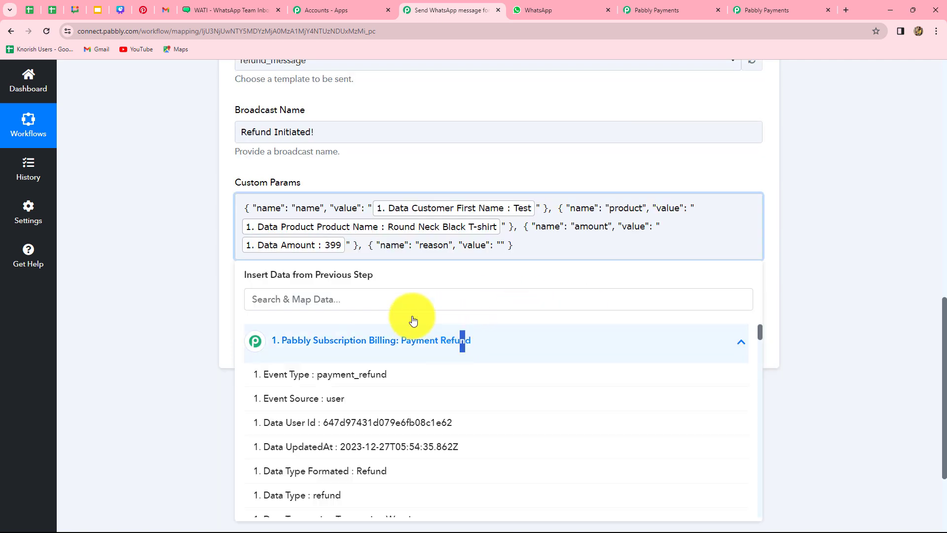
{"action": "left_click", "coordinate": [289, 302]}
{"action": "type", "text": "des"}
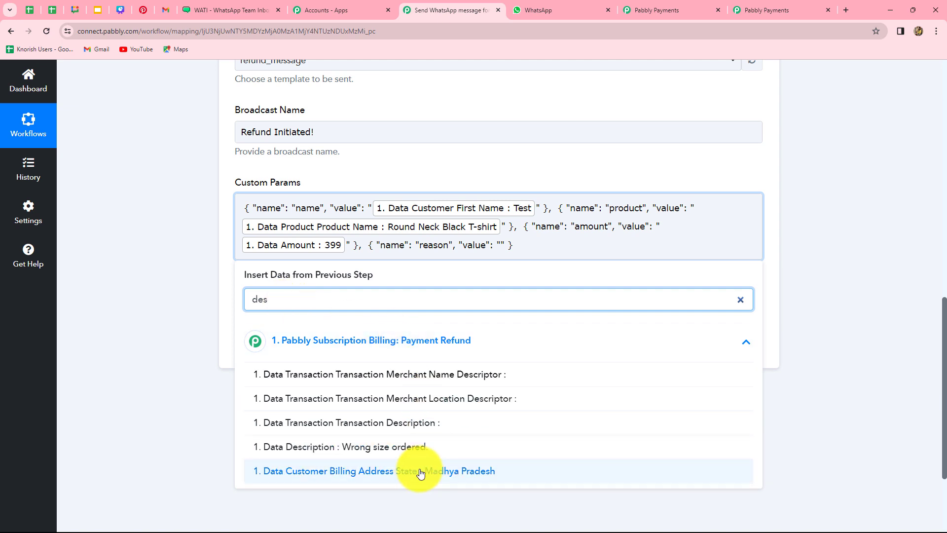
{"action": "left_click", "coordinate": [423, 446]}
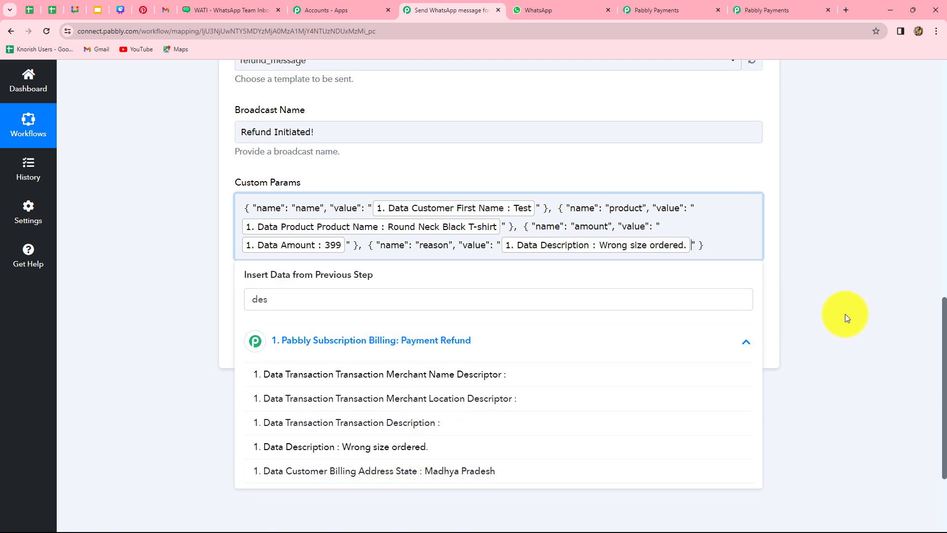
{"action": "left_click", "coordinate": [847, 319]}
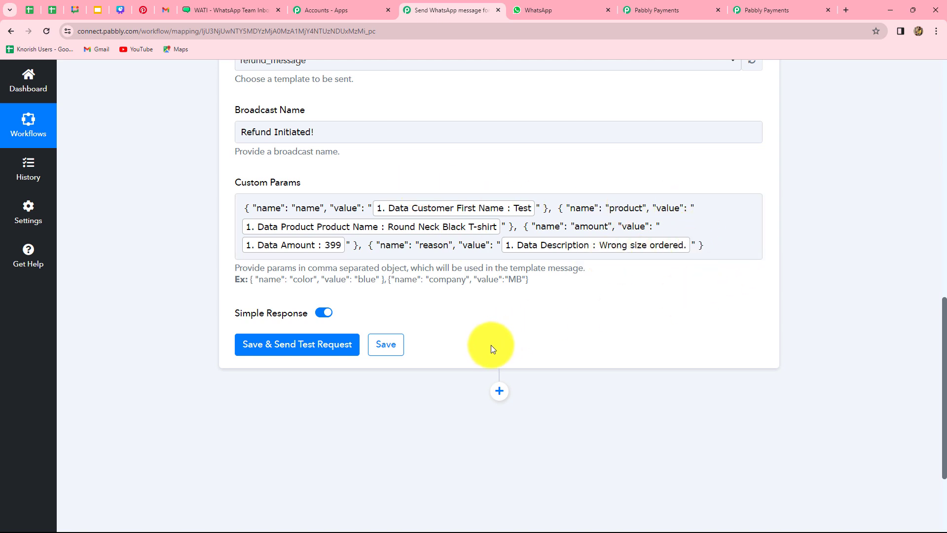
Scroll through the completed WATI action fields to review them.
{"action": "scroll", "coordinate": [490, 344], "scroll_direction": "up", "scroll_amount": 8}
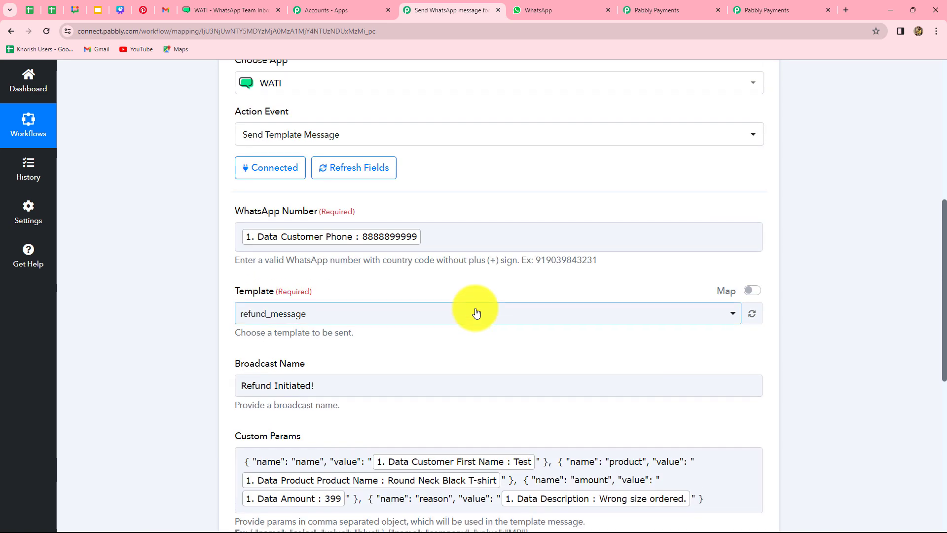
{"action": "scroll", "coordinate": [477, 312], "scroll_direction": "down", "scroll_amount": 10}
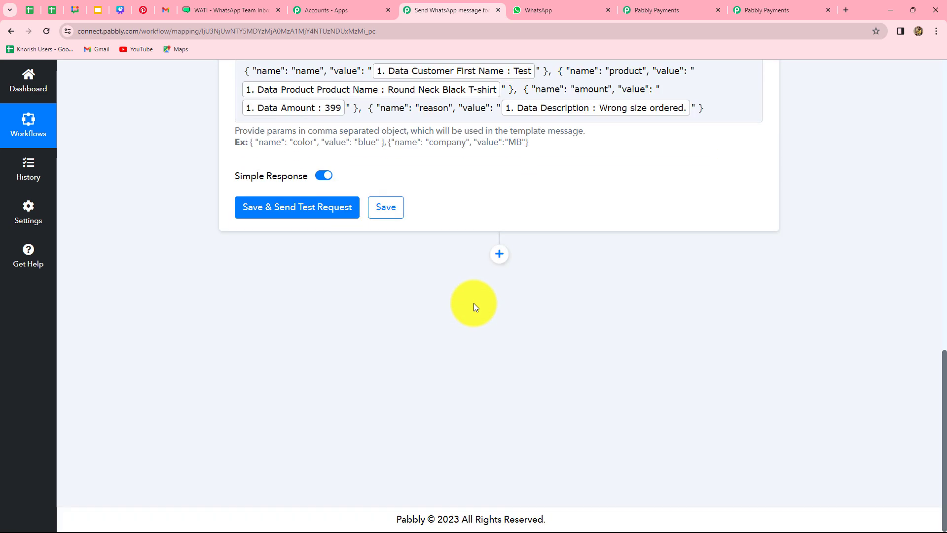
Save the step, send a test request, and inspect the returned contact and phone values.
{"action": "left_click", "coordinate": [269, 211]}
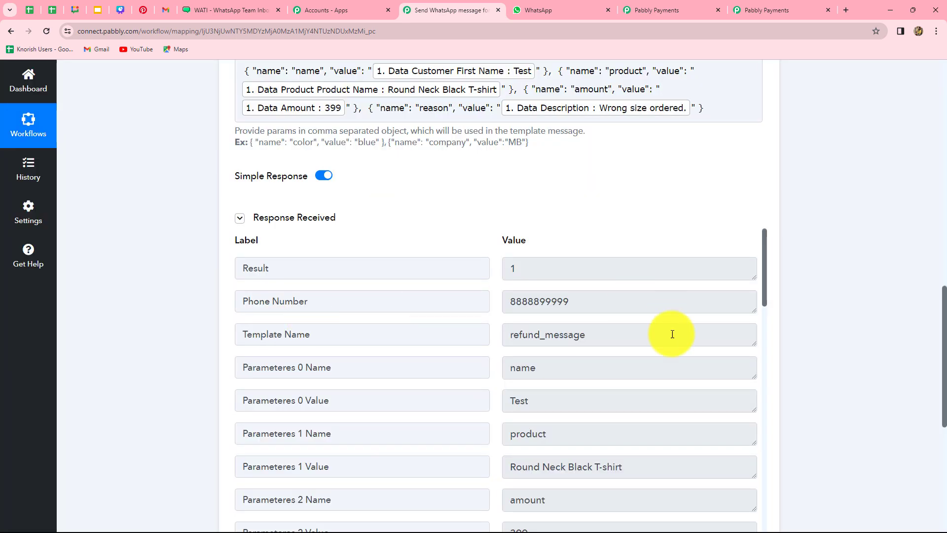
{"action": "scroll", "coordinate": [674, 363], "scroll_direction": "down", "scroll_amount": 3}
{"action": "scroll", "coordinate": [671, 355], "scroll_direction": "up", "scroll_amount": 3}
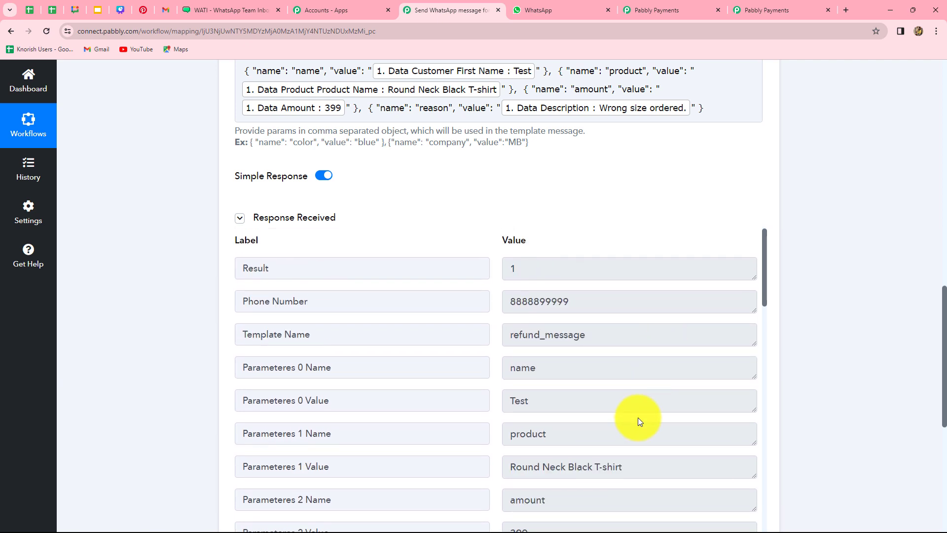
{"action": "scroll", "coordinate": [641, 418], "scroll_direction": "down", "scroll_amount": 4}
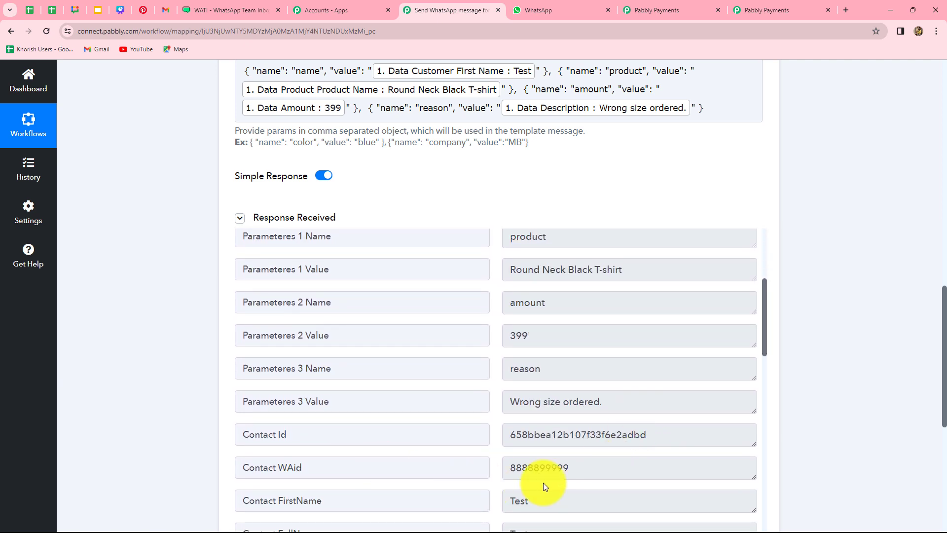
{"action": "left_click_drag", "start_coordinate": [642, 435], "coordinate": [525, 419]}
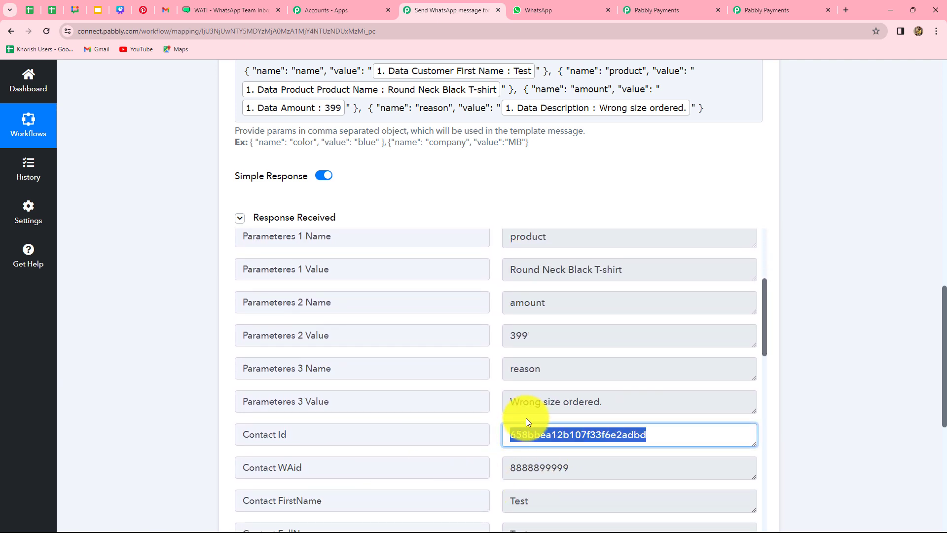
{"action": "scroll", "coordinate": [527, 417], "scroll_direction": "up", "scroll_amount": 2}
{"action": "scroll", "coordinate": [526, 417], "scroll_direction": "up", "scroll_amount": 3}
{"action": "double_click", "coordinate": [546, 301]}
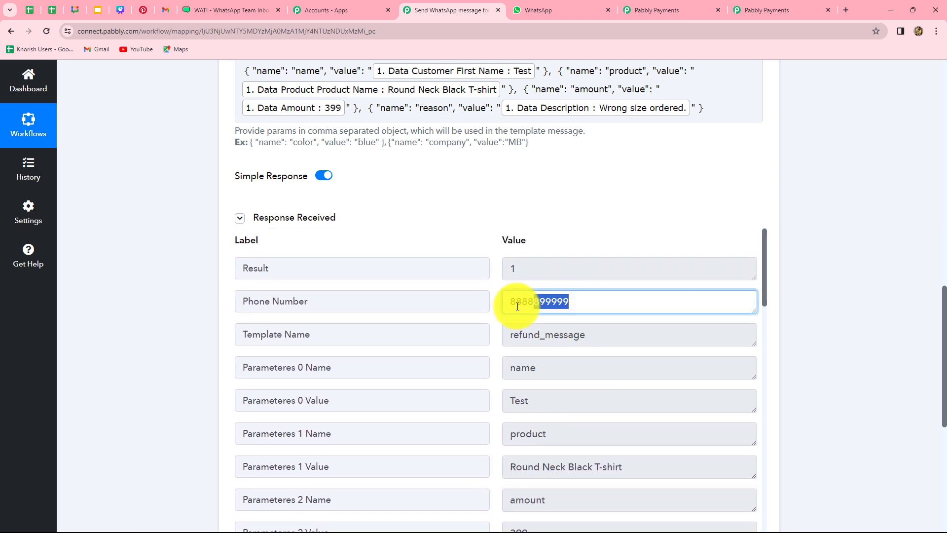
{"action": "left_click", "coordinate": [903, 373]}
{"action": "left_click", "coordinate": [542, 10]}
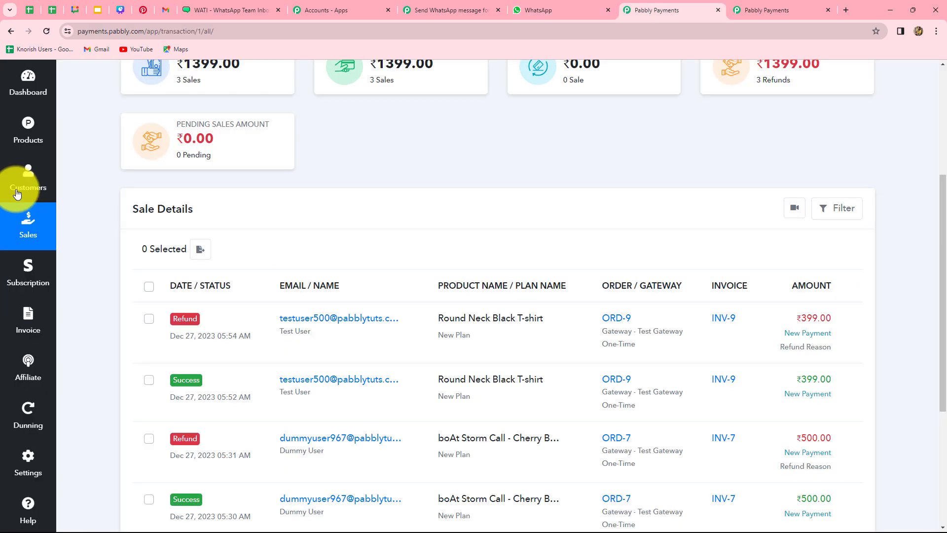
View the boAt Storm Call - Cherry Blossom product and its ₹500.00 plan.
{"action": "left_click", "coordinate": [23, 131]}
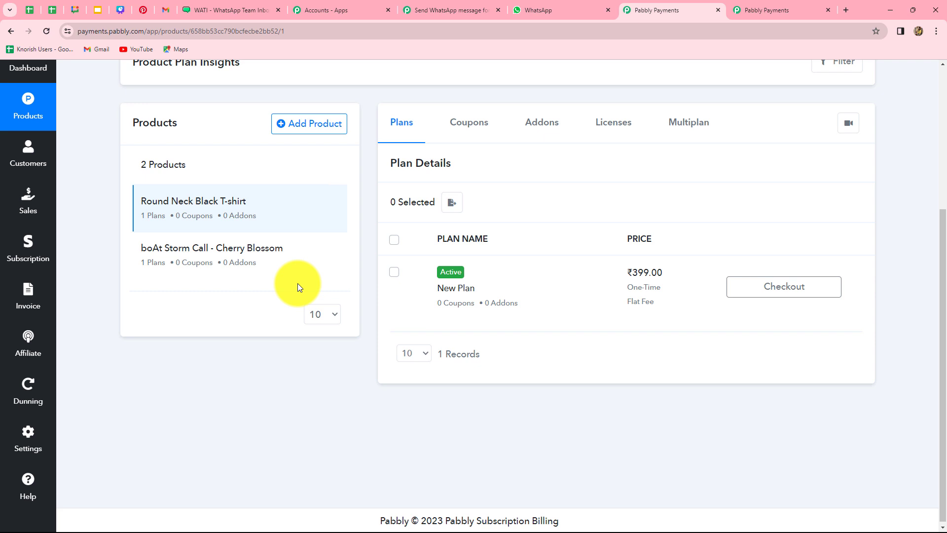
{"action": "left_click", "coordinate": [226, 250]}
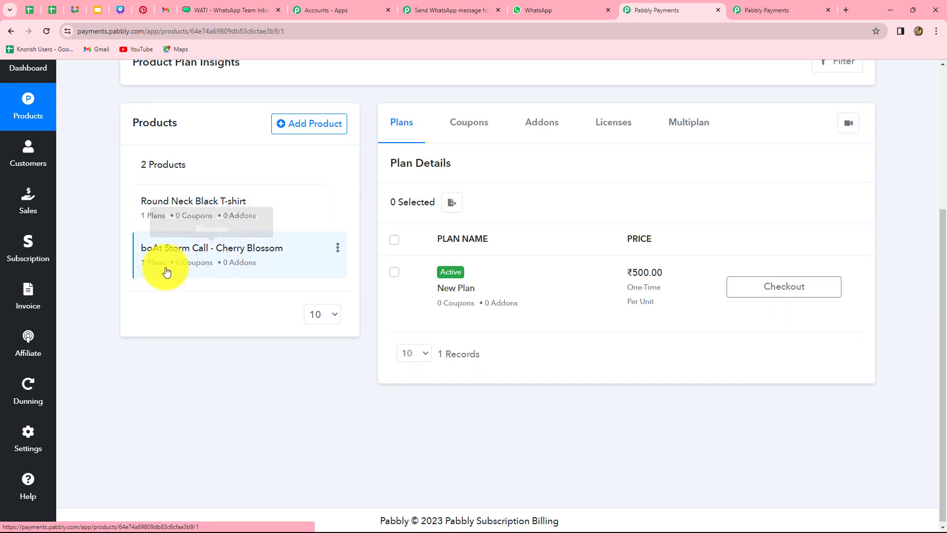
Buy the ₹500.00 boAt Storm Call plan, autofilling the customer's name, e-mail and phone.
{"action": "left_click", "coordinate": [745, 291]}
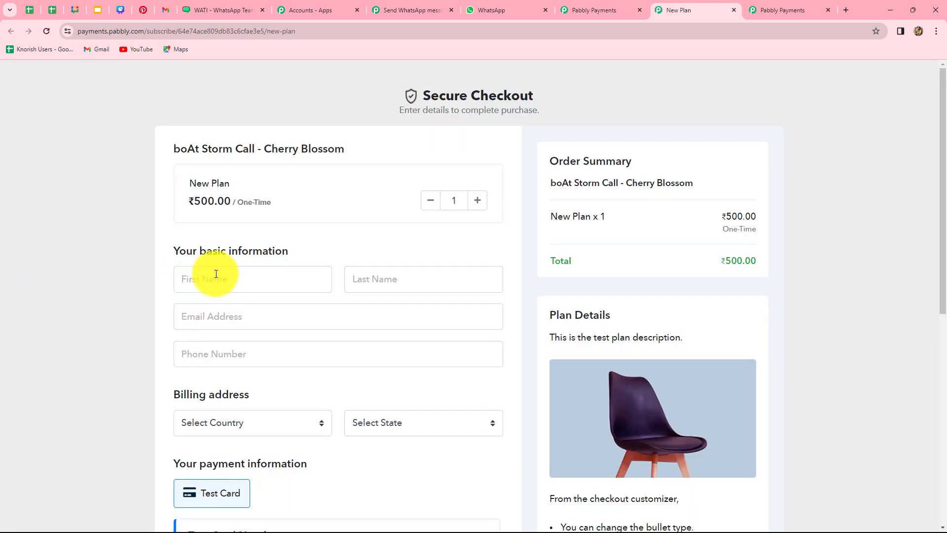
{"action": "left_click", "coordinate": [216, 274]}
{"action": "left_click", "coordinate": [239, 308]}
{"action": "left_click", "coordinate": [365, 277]}
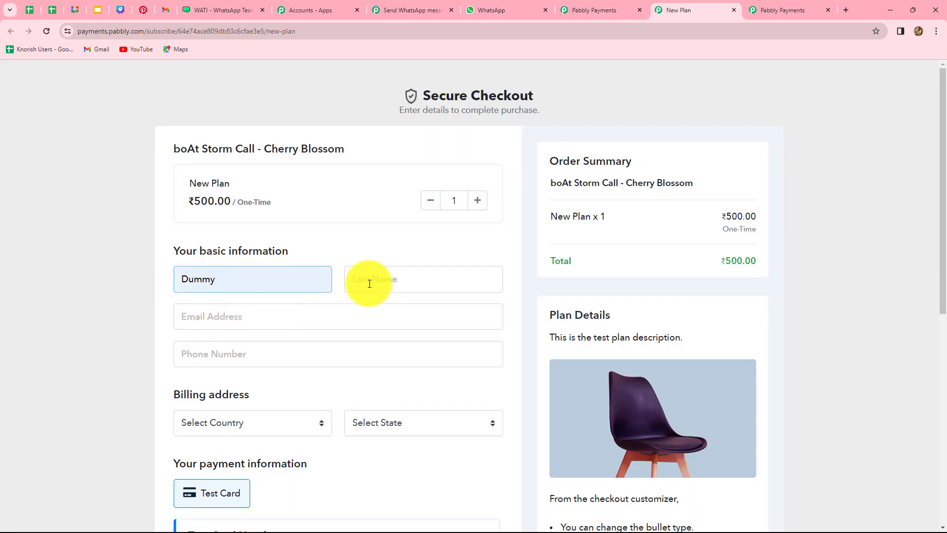
{"action": "left_click", "coordinate": [433, 311]}
{"action": "left_click", "coordinate": [333, 312]}
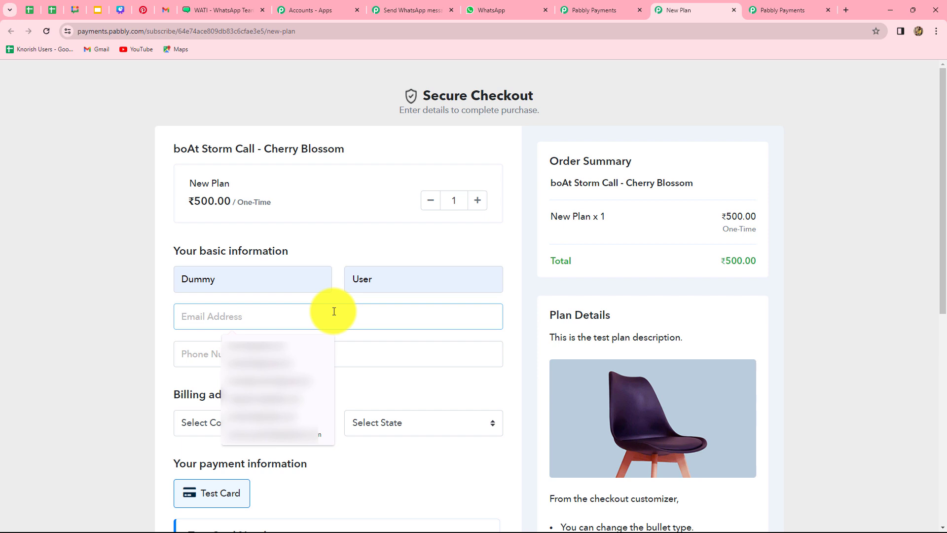
{"action": "left_click", "coordinate": [196, 353]}
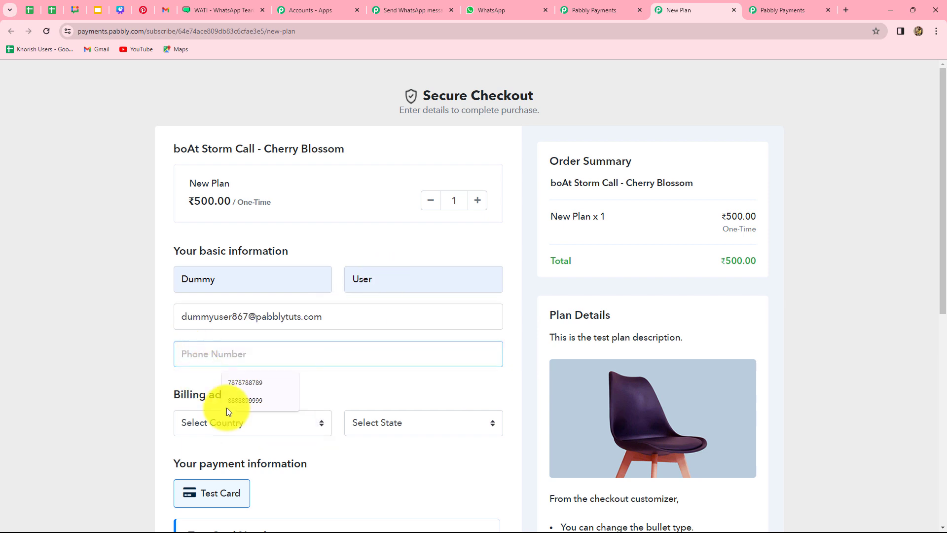
{"action": "left_click", "coordinate": [232, 383]}
{"action": "scroll", "coordinate": [234, 326], "scroll_direction": "down", "scroll_amount": 2}
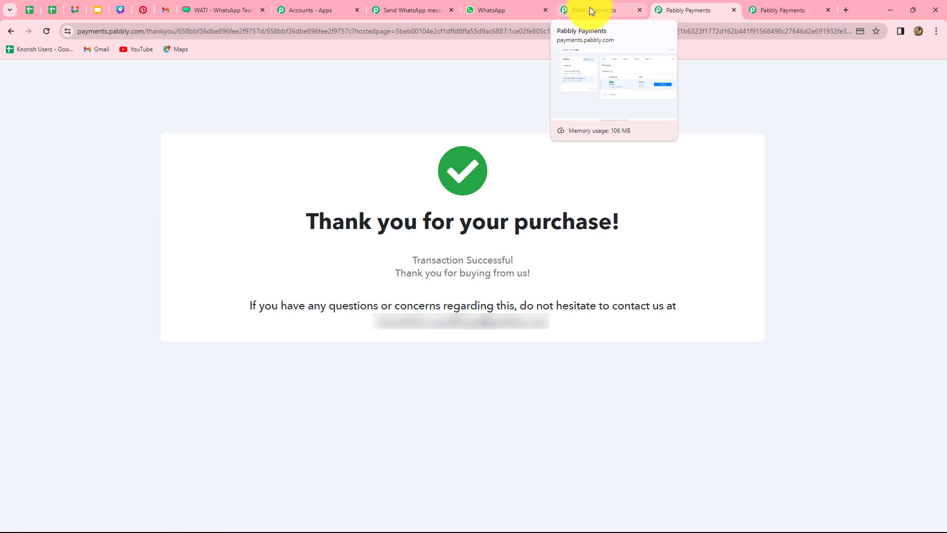
{"action": "left_click", "coordinate": [590, 7]}
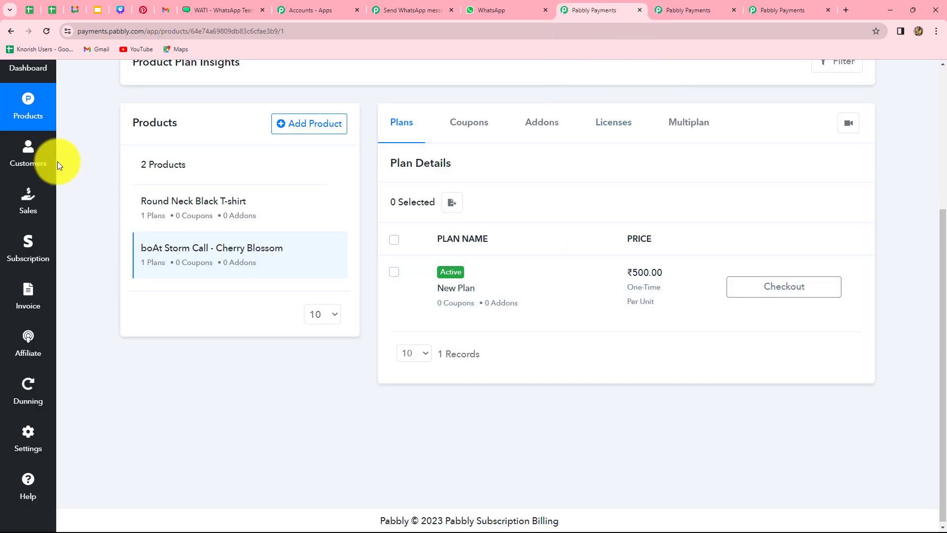
Refund the new ₹500.00 sale in full with the reason 'Defect in watch'.
{"action": "left_click", "coordinate": [28, 203]}
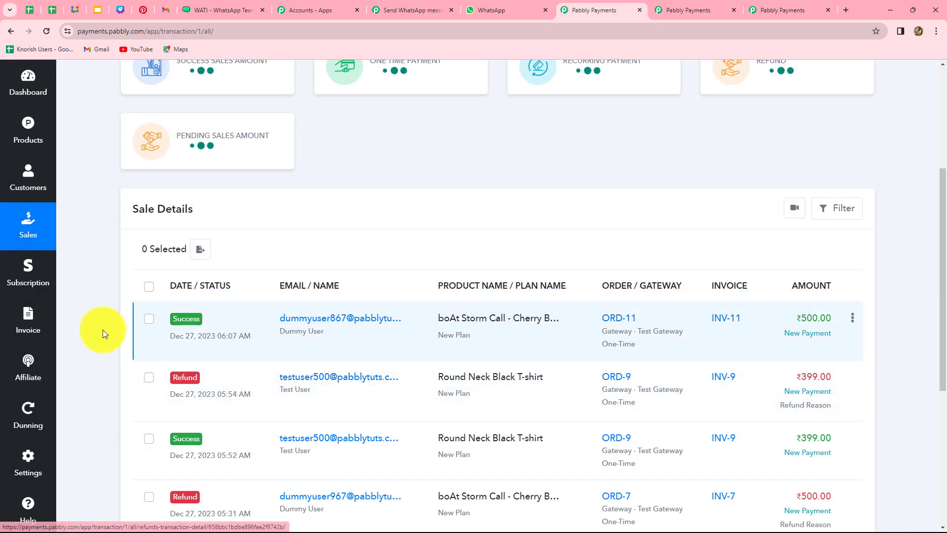
{"action": "left_click", "coordinate": [852, 318]}
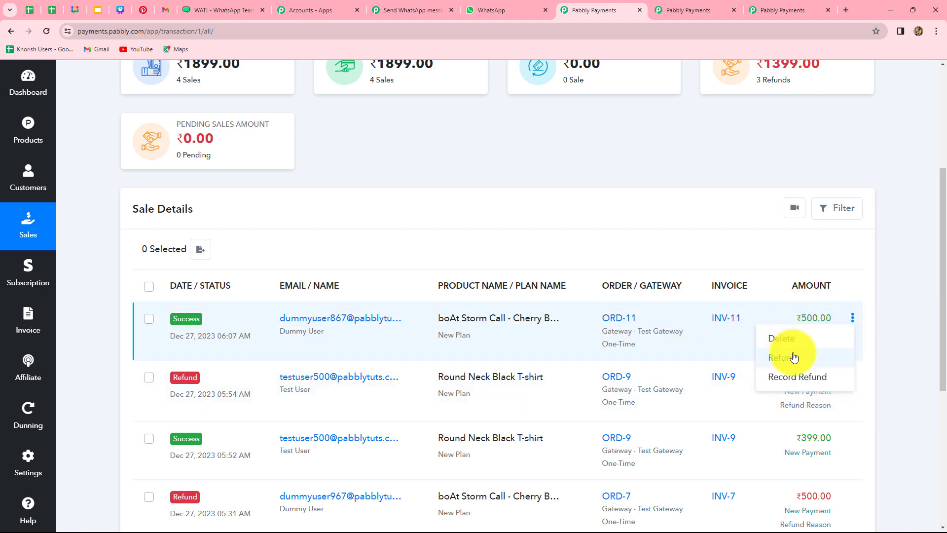
{"action": "left_click", "coordinate": [784, 359]}
{"action": "left_click", "coordinate": [289, 368]}
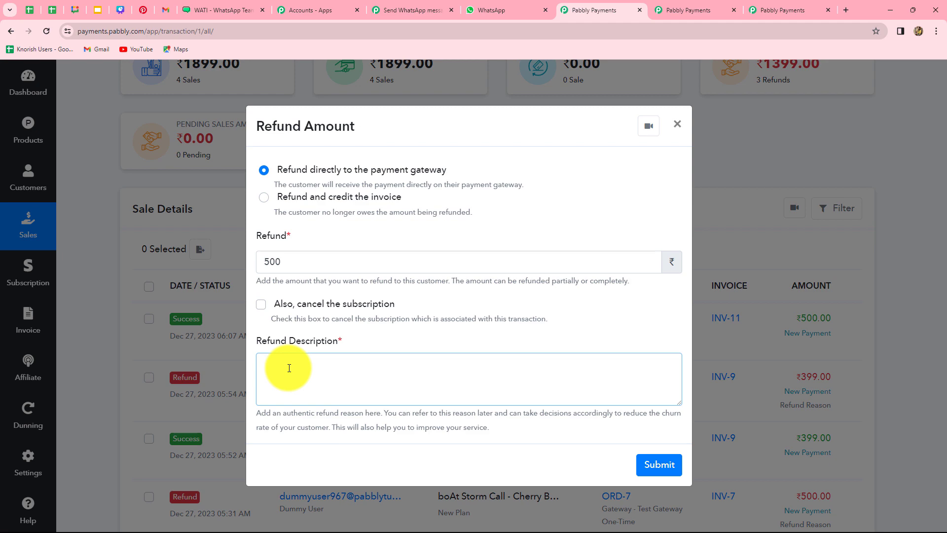
{"action": "type", "text": "Defect in watch."}
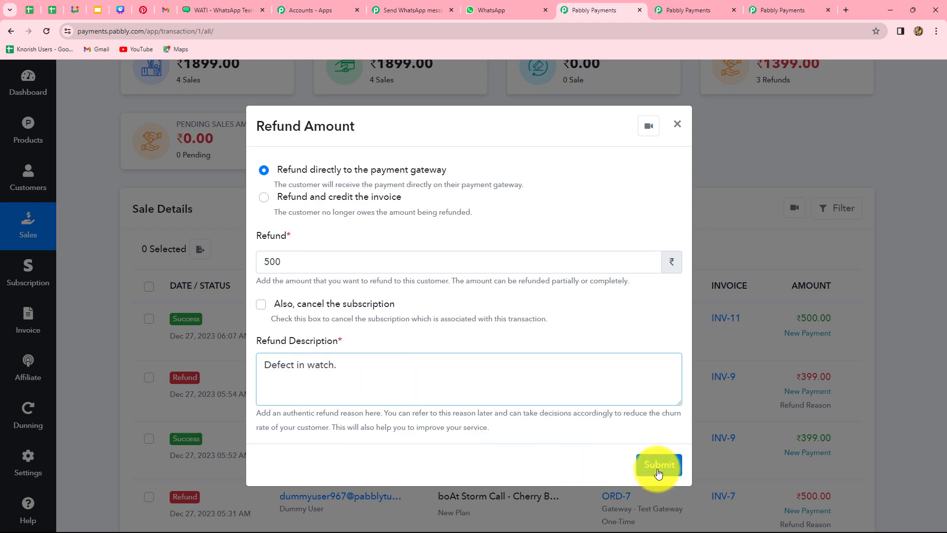
{"action": "left_click", "coordinate": [659, 466]}
{"action": "left_click", "coordinate": [598, 357]}
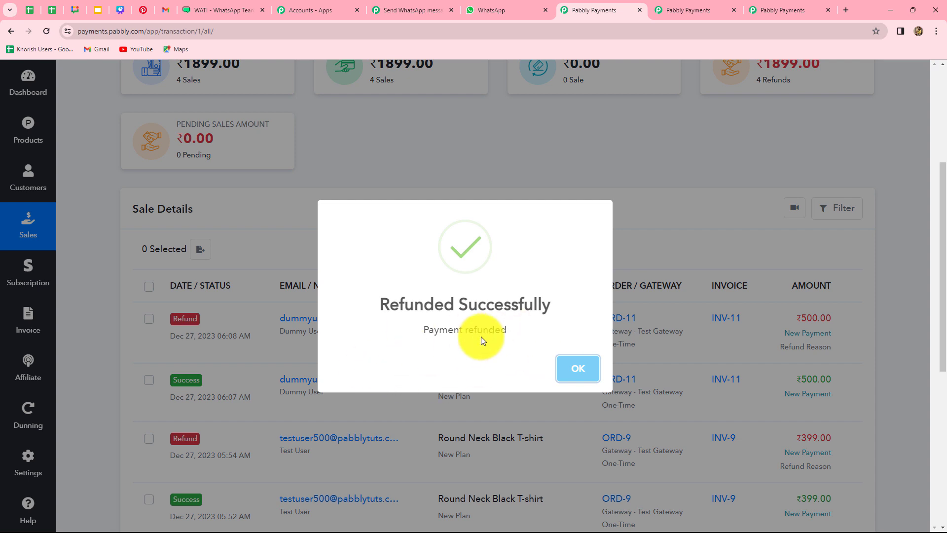
{"action": "key", "text": "ctrl+shift+Tab"}
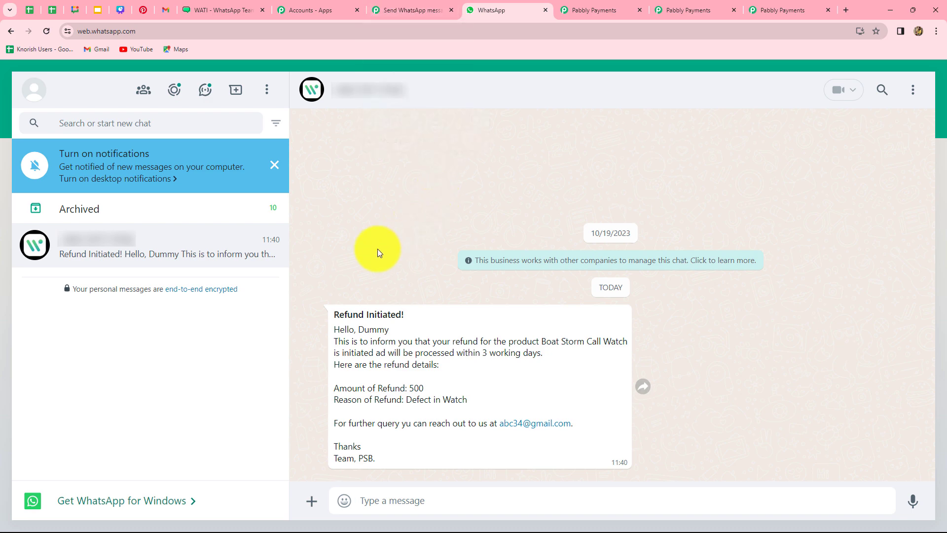
After seeing the 'Refund Initiated!' message, go back to the Pabbly Connect workflow.
{"action": "key", "text": "ctrl+shift+Tab"}
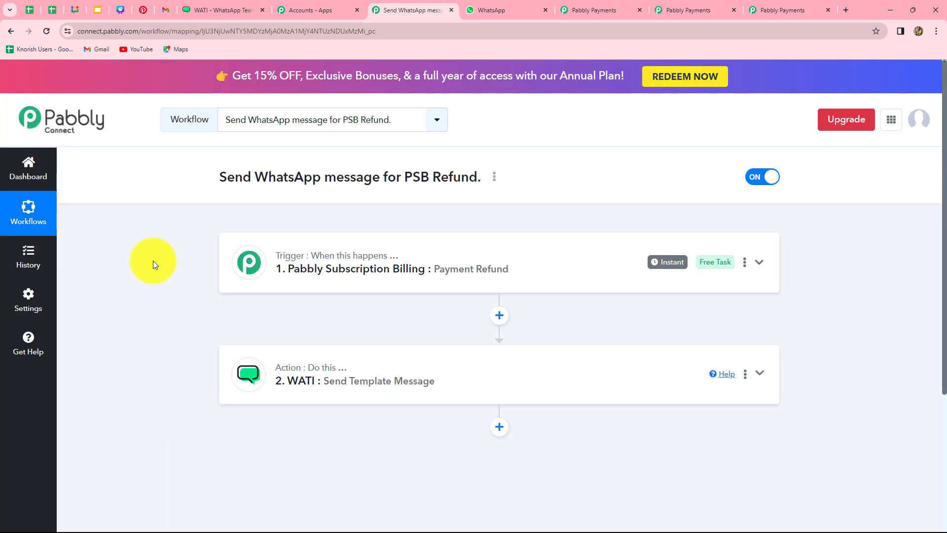